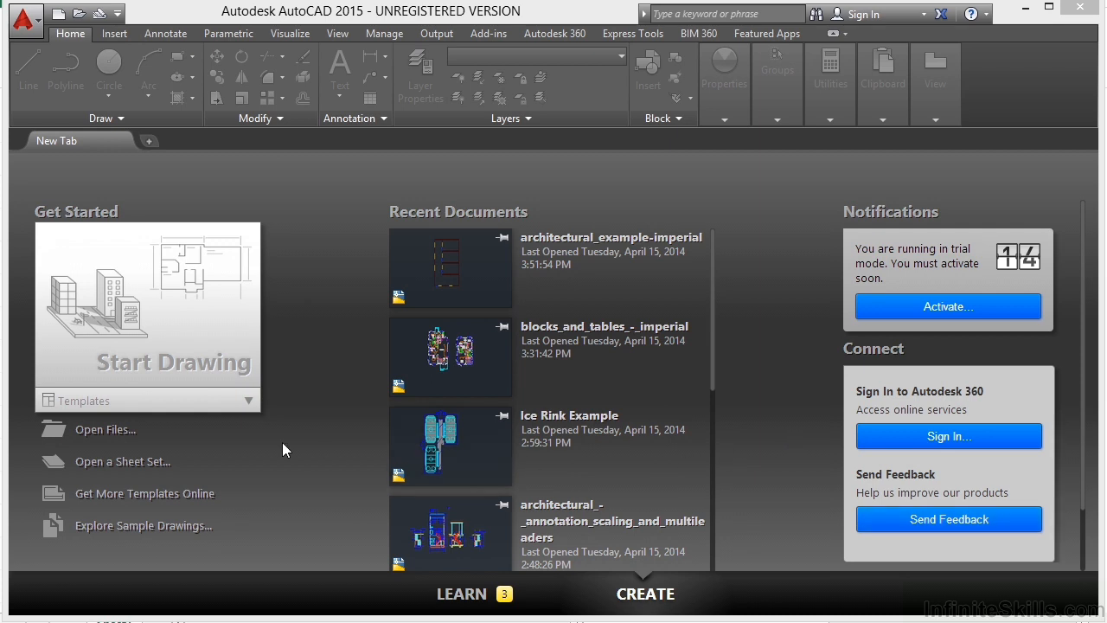
Step: Open the drawing architectural_example-imperial.dwg and bring its floor plan into view
{"action": "left_click", "coordinate": [115, 432]}
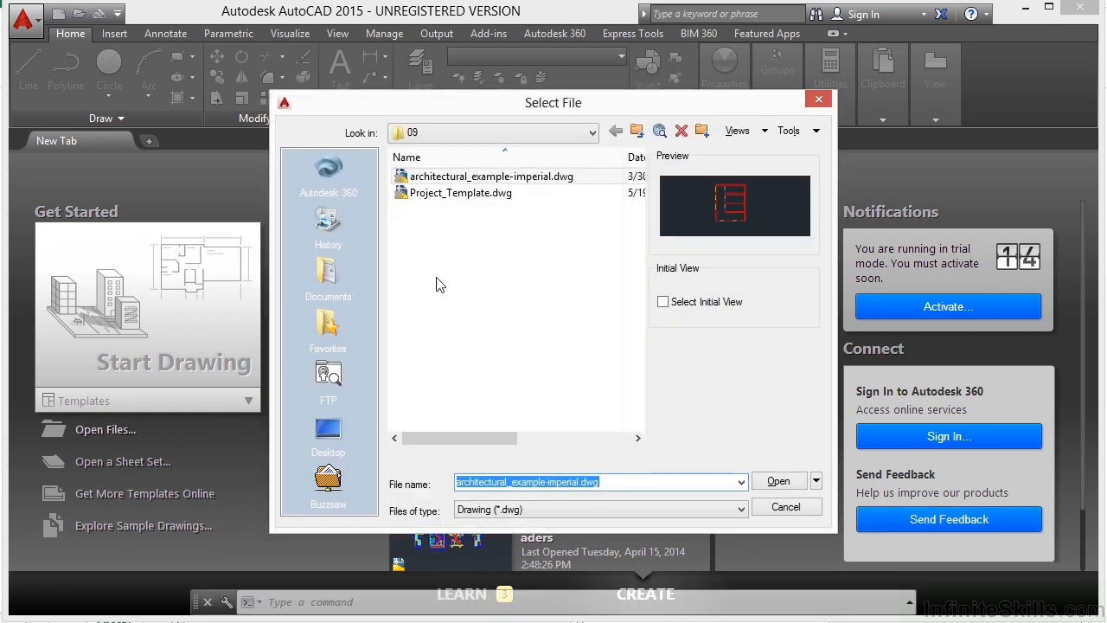
{"action": "left_click", "coordinate": [527, 178]}
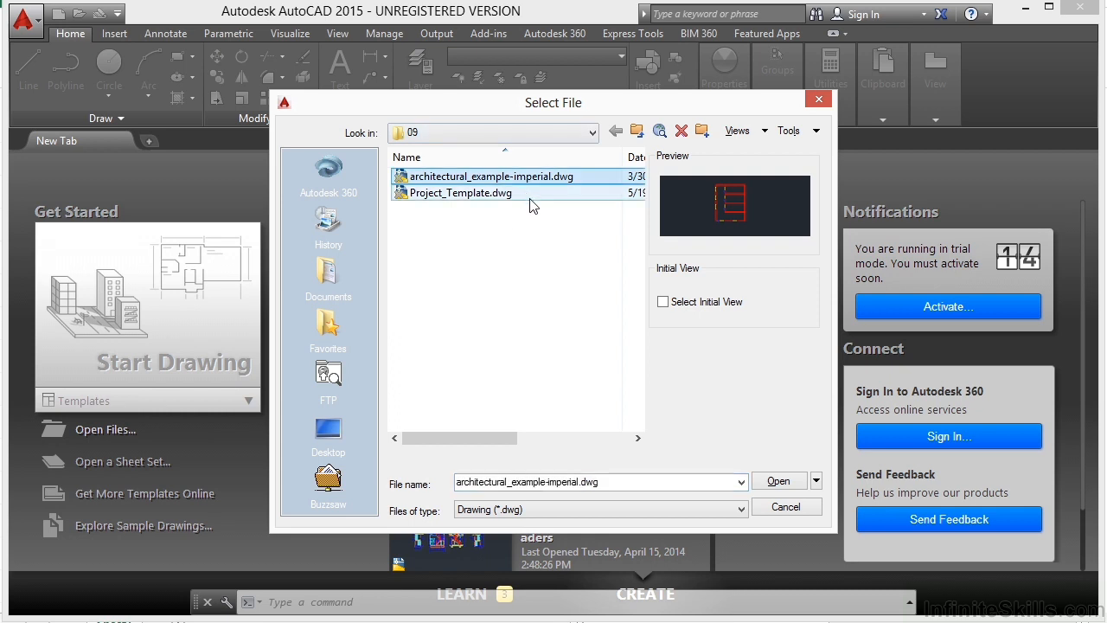
{"action": "left_click", "coordinate": [778, 480]}
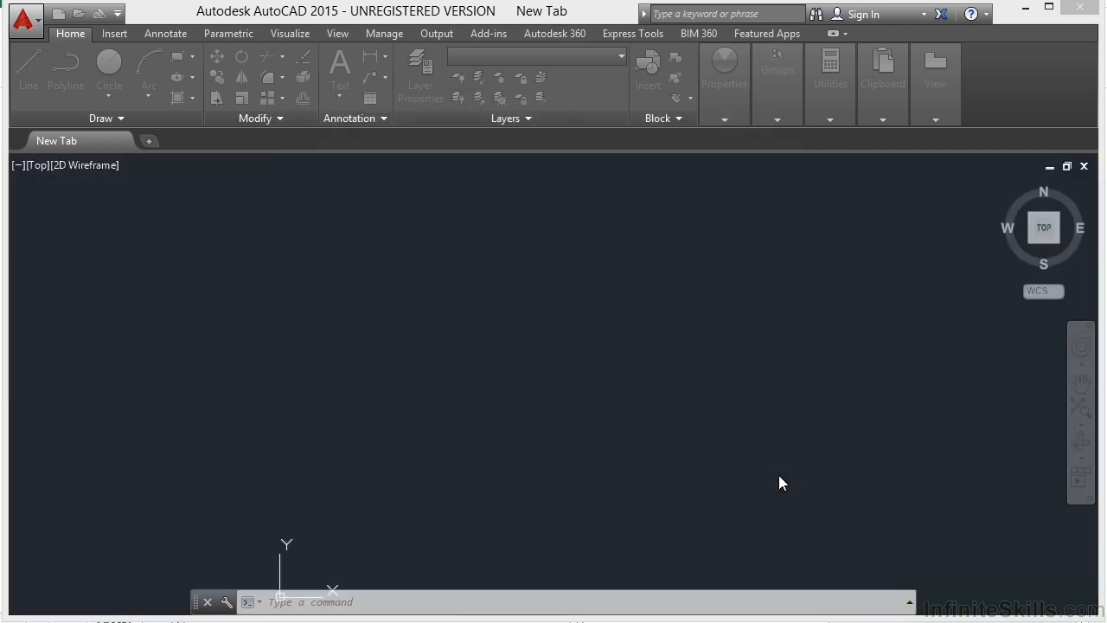
{"action": "middle_click_drag", "start_coordinate": [649, 375], "coordinate": [658, 364]}
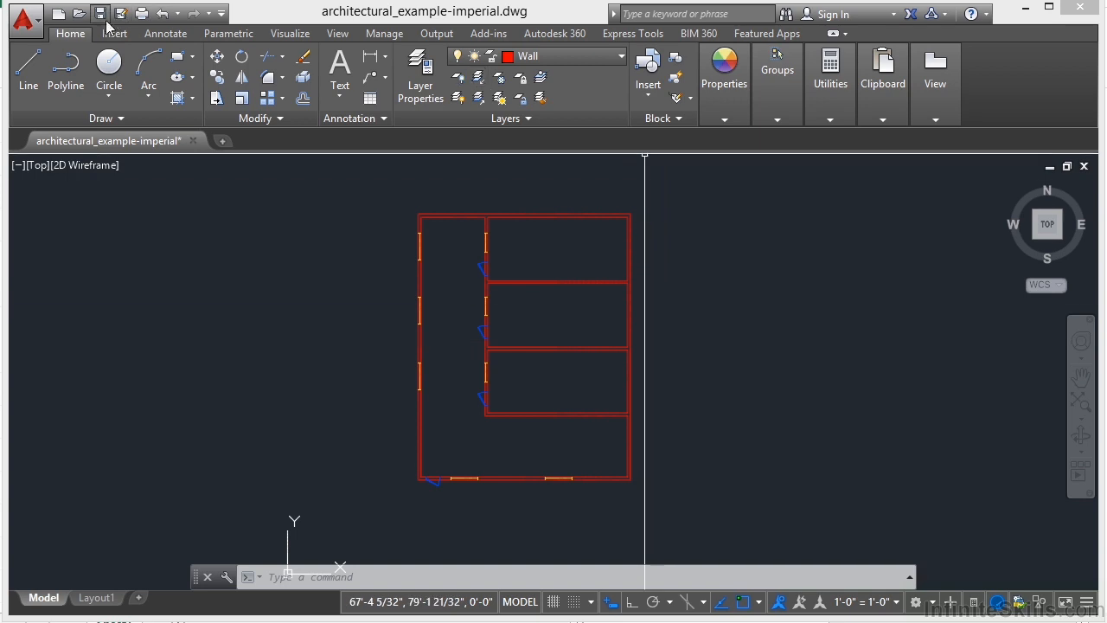
Step: Examine the layer tools, the wall, window and door objects in the floor plan, and the drawing's layer list
{"action": "left_click", "coordinate": [519, 119]}
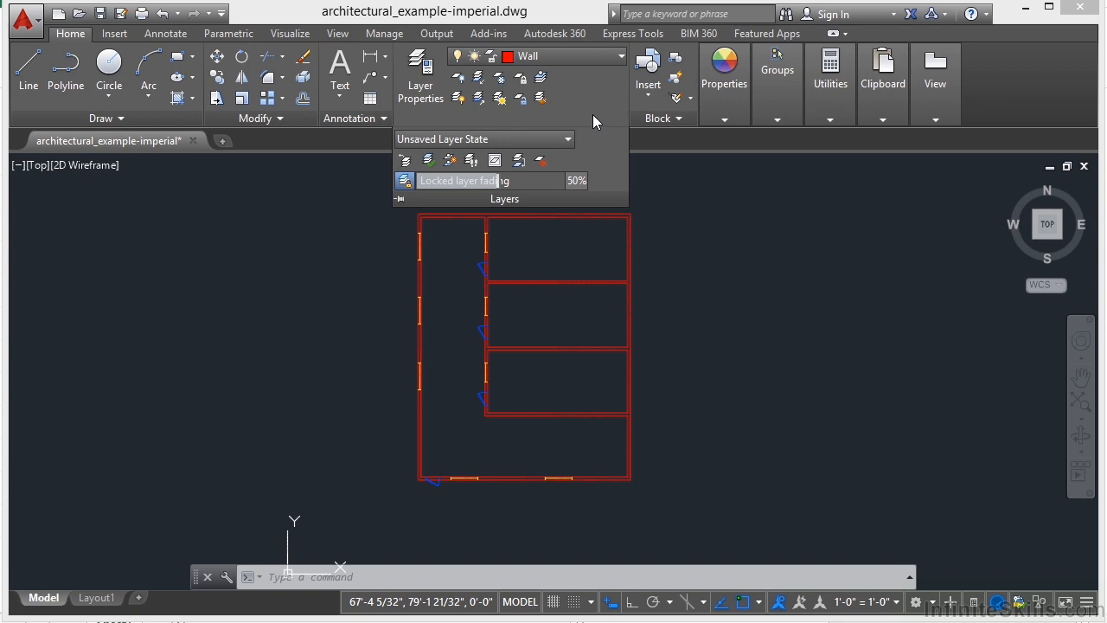
{"action": "left_click", "coordinate": [619, 58]}
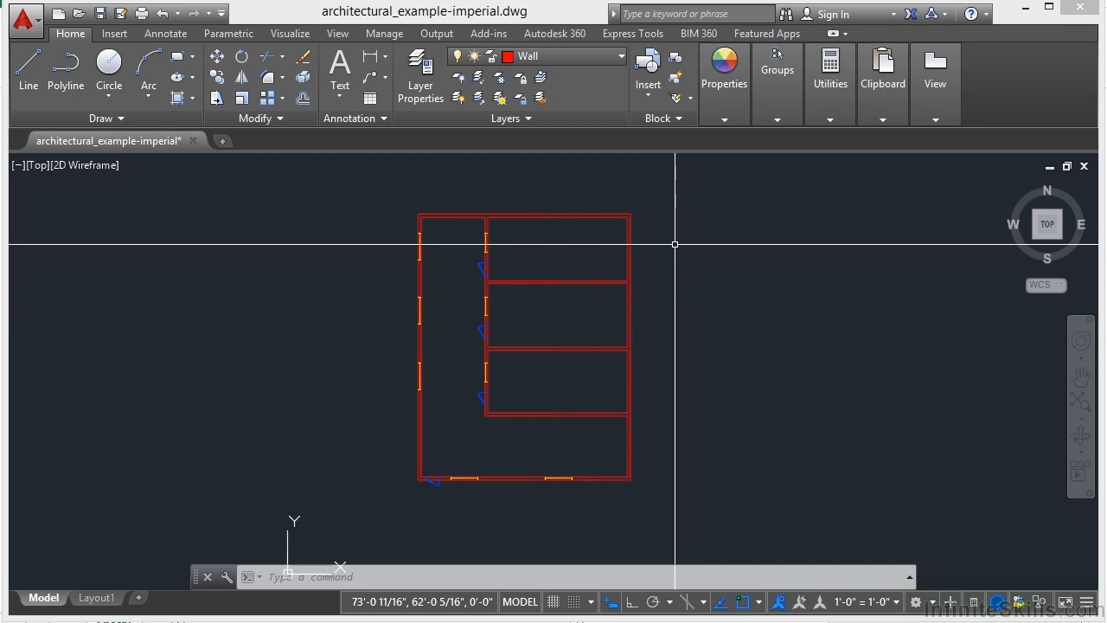
{"action": "scroll", "coordinate": [519, 220], "scroll_direction": "up", "scroll_amount": 4}
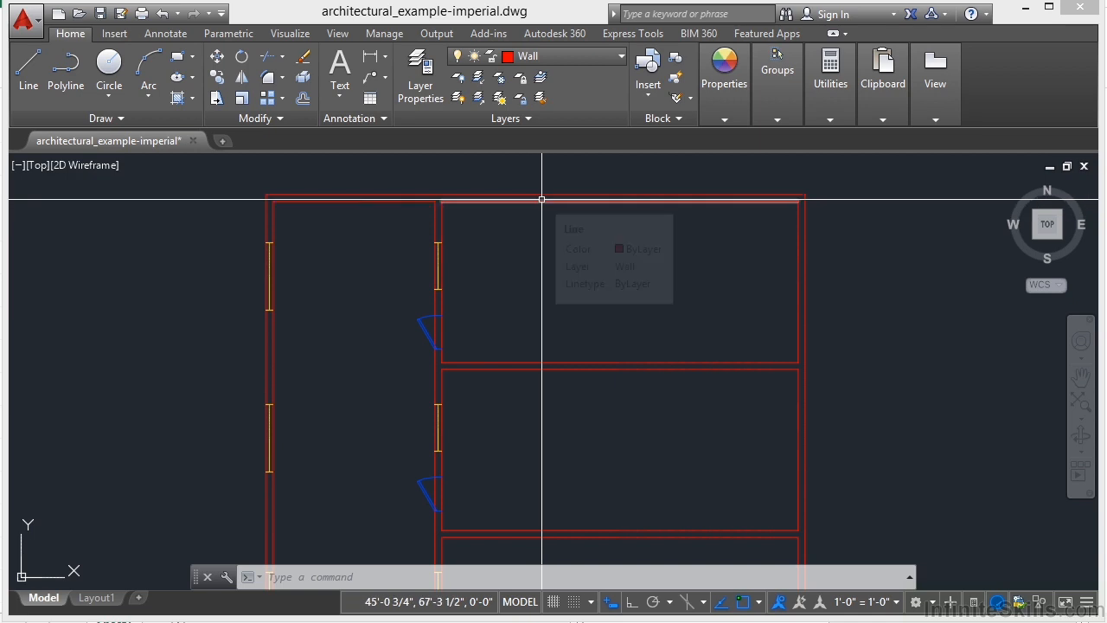
{"action": "scroll", "coordinate": [459, 252], "scroll_direction": "up", "scroll_amount": 2}
{"action": "scroll", "coordinate": [419, 337], "scroll_direction": "up", "scroll_amount": 2}
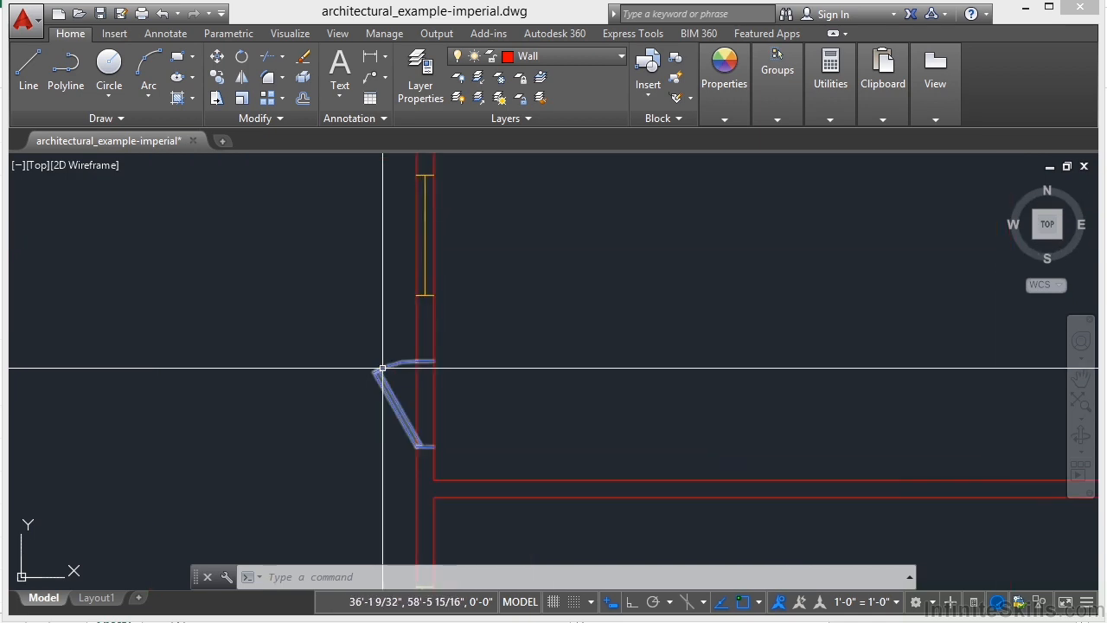
{"action": "scroll", "coordinate": [431, 338], "scroll_direction": "up", "scroll_amount": 4}
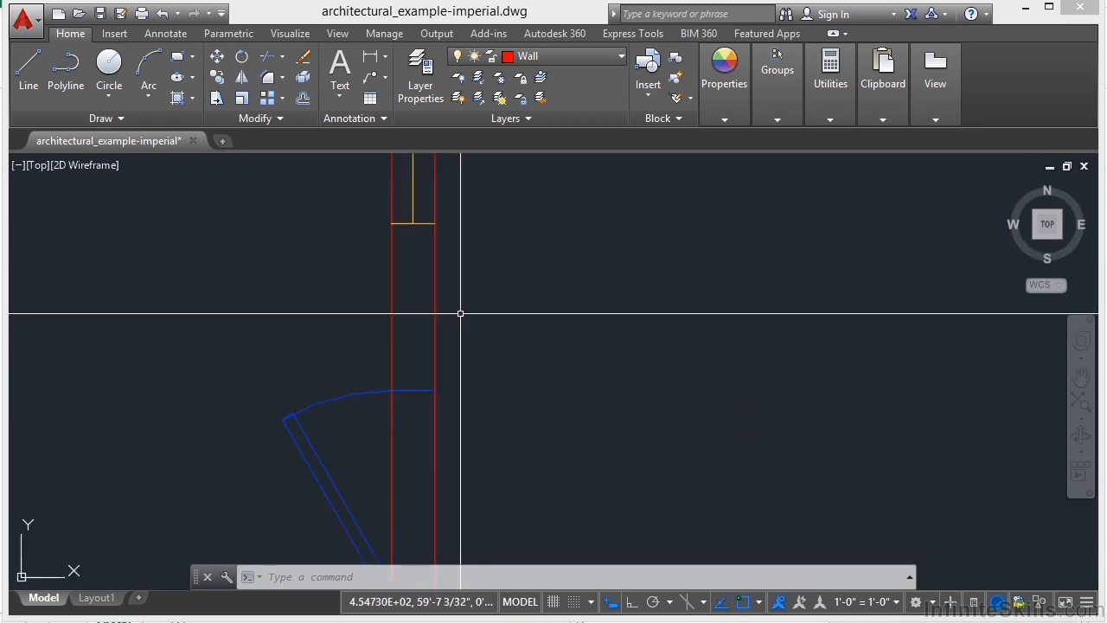
{"action": "scroll", "coordinate": [399, 322], "scroll_direction": "down", "scroll_amount": 8}
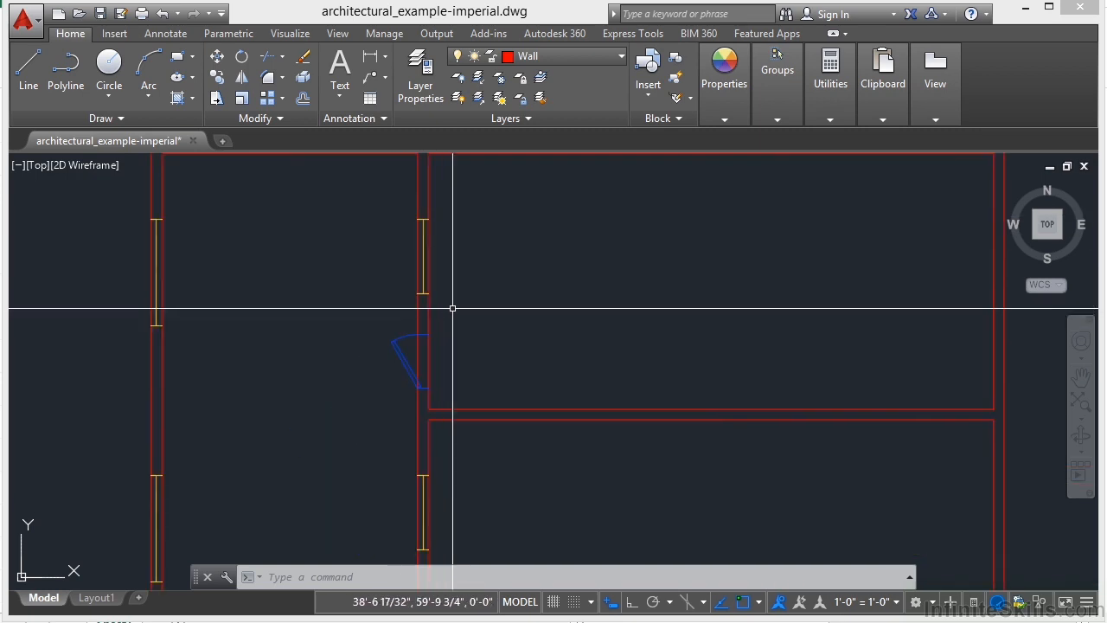
{"action": "scroll", "coordinate": [591, 298], "scroll_direction": "down", "scroll_amount": 3}
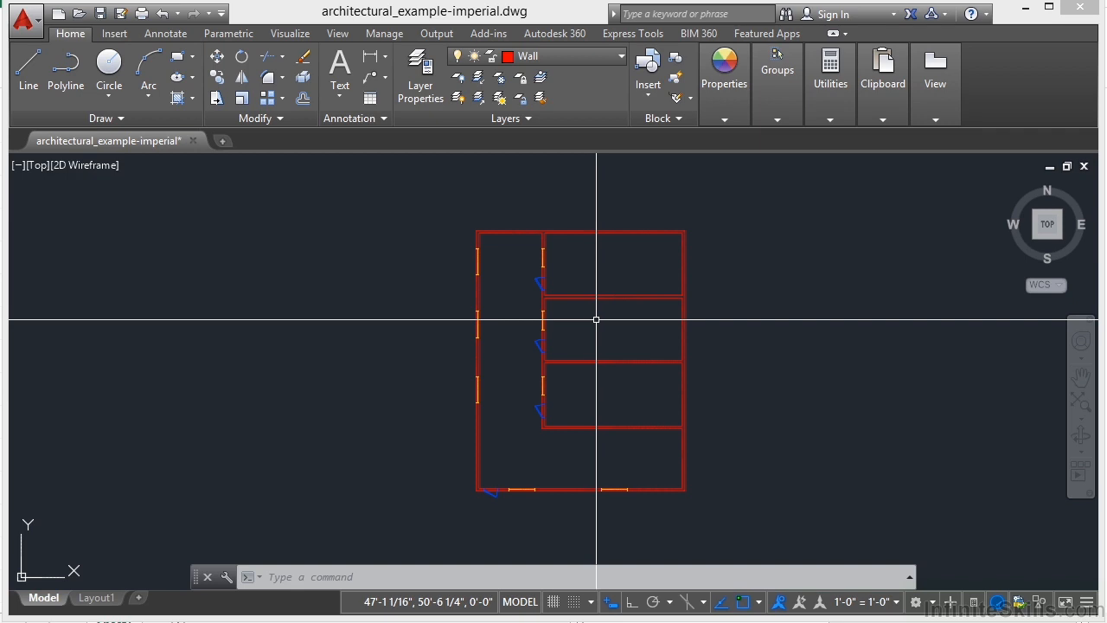
{"action": "left_click", "coordinate": [562, 55]}
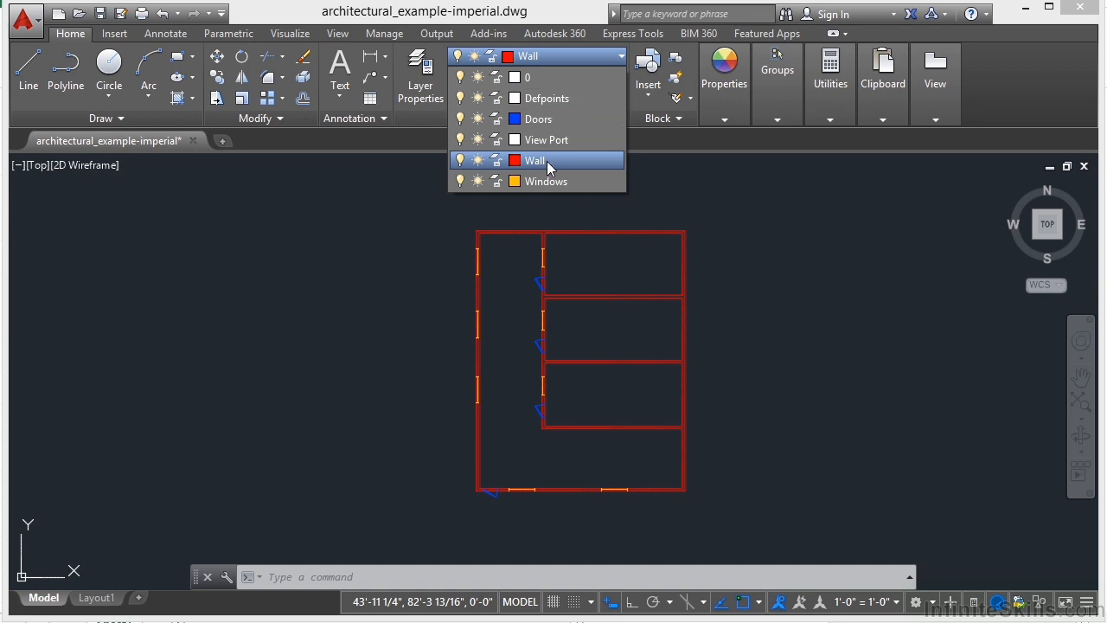
{"action": "left_click", "coordinate": [746, 257]}
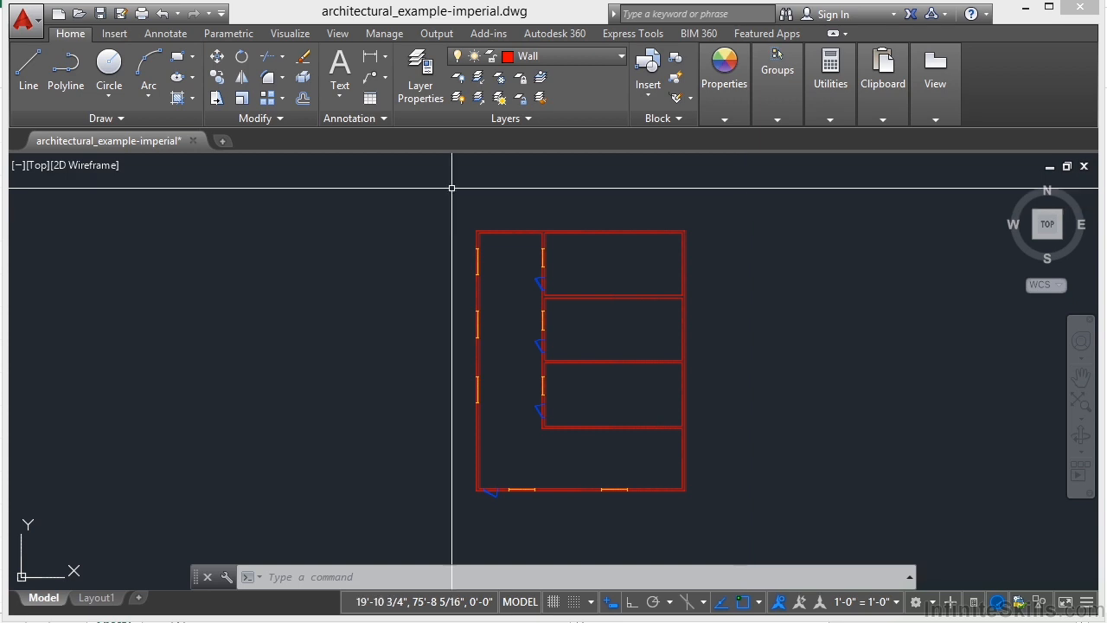
Step: Show the Layer Properties Manager and dock it horizontally above the ribbon
{"action": "left_click", "coordinate": [427, 76]}
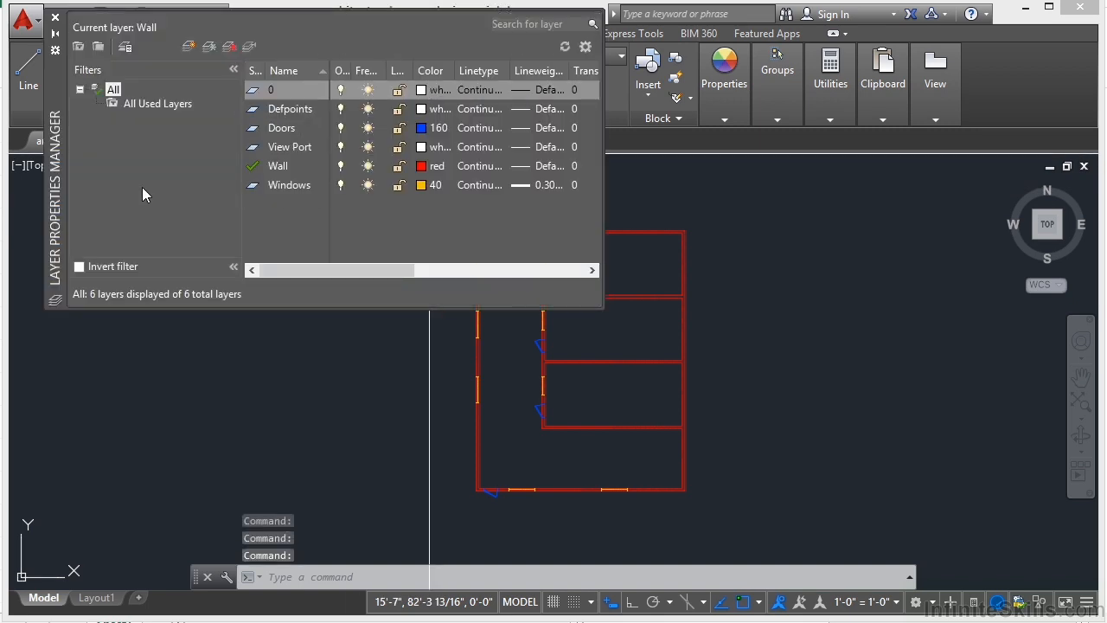
{"action": "double_click", "coordinate": [59, 177]}
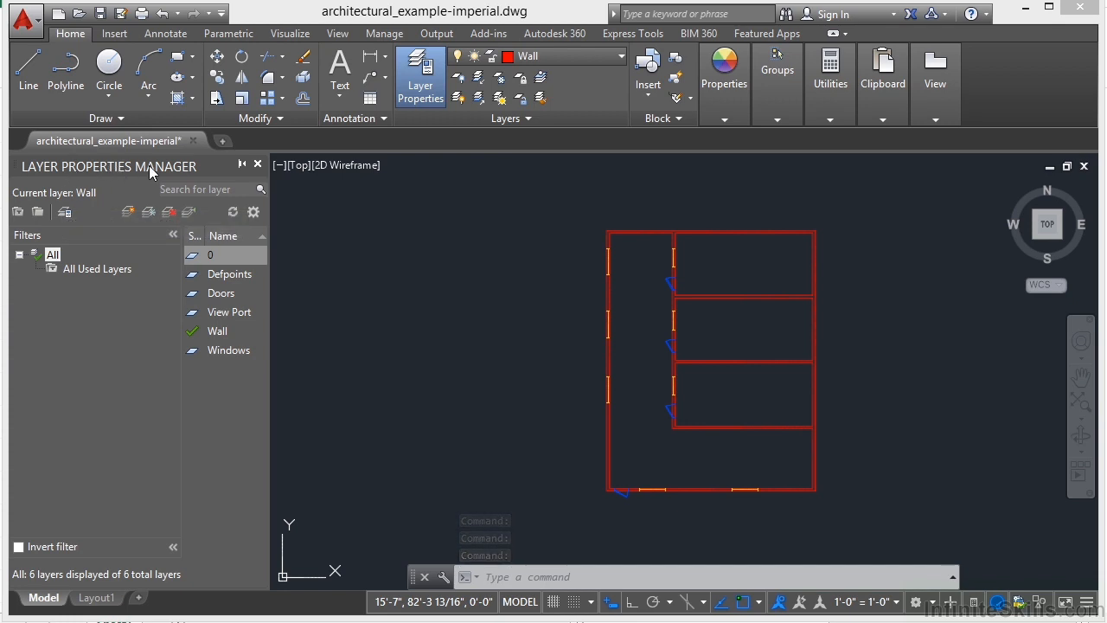
{"action": "mouse_move", "coordinate": [132, 164]}
{"action": "left_mouse_down"}
{"action": "mouse_move", "coordinate": [353, 166]}
{"action": "mouse_move", "coordinate": [299, 177]}
{"action": "mouse_move", "coordinate": [294, 195]}
{"action": "mouse_move", "coordinate": [303, 145]}
{"action": "mouse_move", "coordinate": [286, 131]}
{"action": "left_mouse_up"}
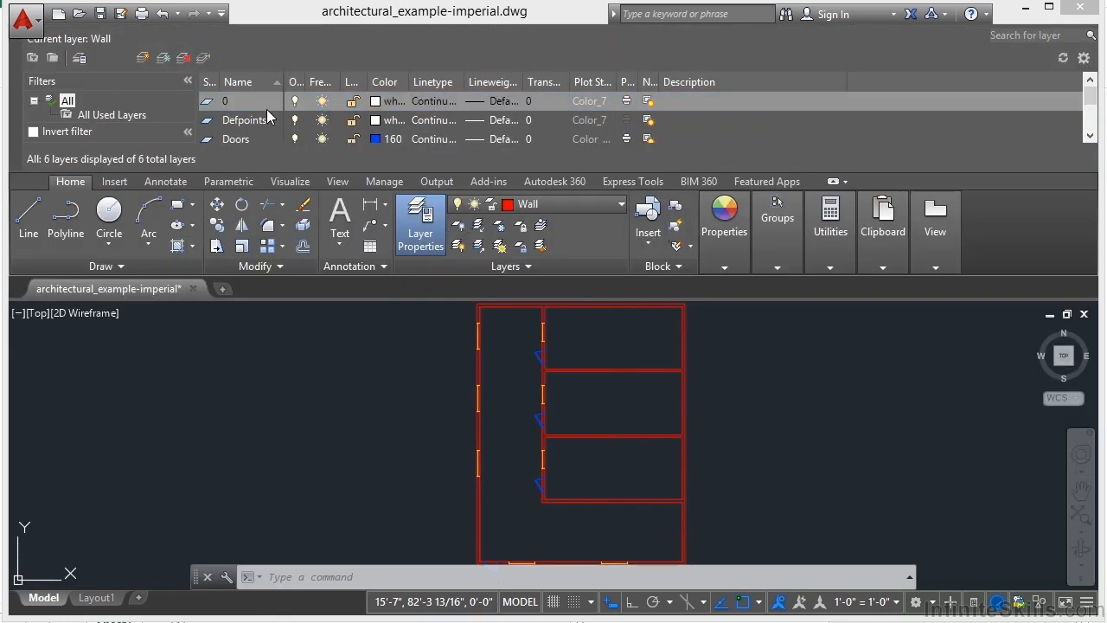
Step: Review the layers and their property columns in the Layer Properties Manager, check the additional layer tools, and close the manager
{"action": "left_click", "coordinate": [229, 102]}
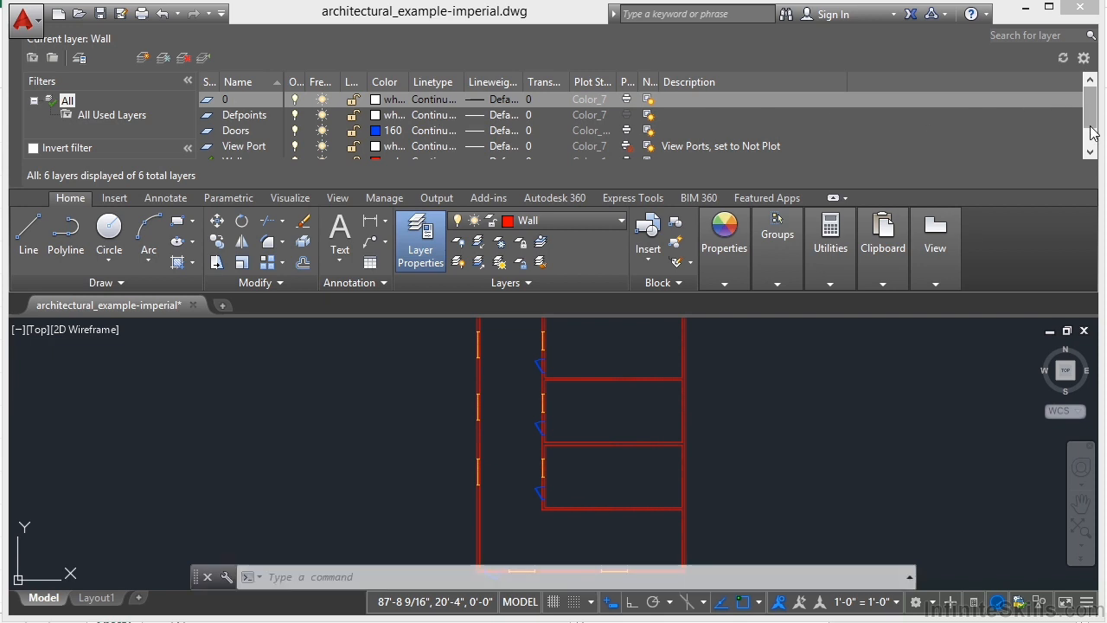
{"action": "mouse_move", "coordinate": [1090, 117]}
{"action": "left_mouse_down"}
{"action": "mouse_move", "coordinate": [1089, 134]}
{"action": "mouse_move", "coordinate": [1088, 116]}
{"action": "left_mouse_up"}
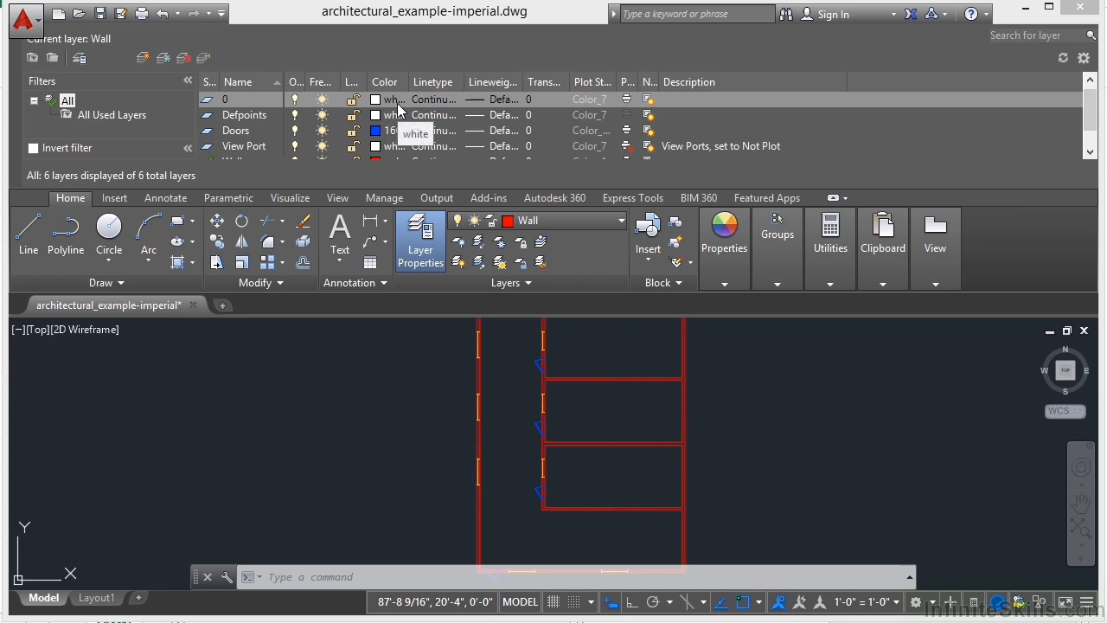
{"action": "left_click", "coordinate": [538, 283]}
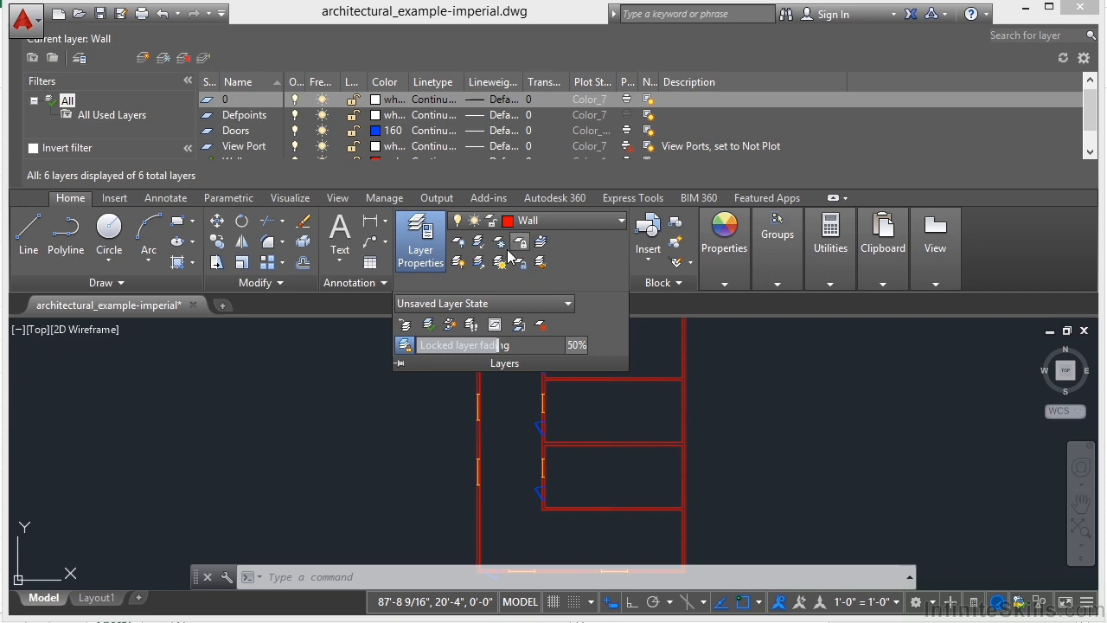
{"action": "left_click", "coordinate": [421, 239]}
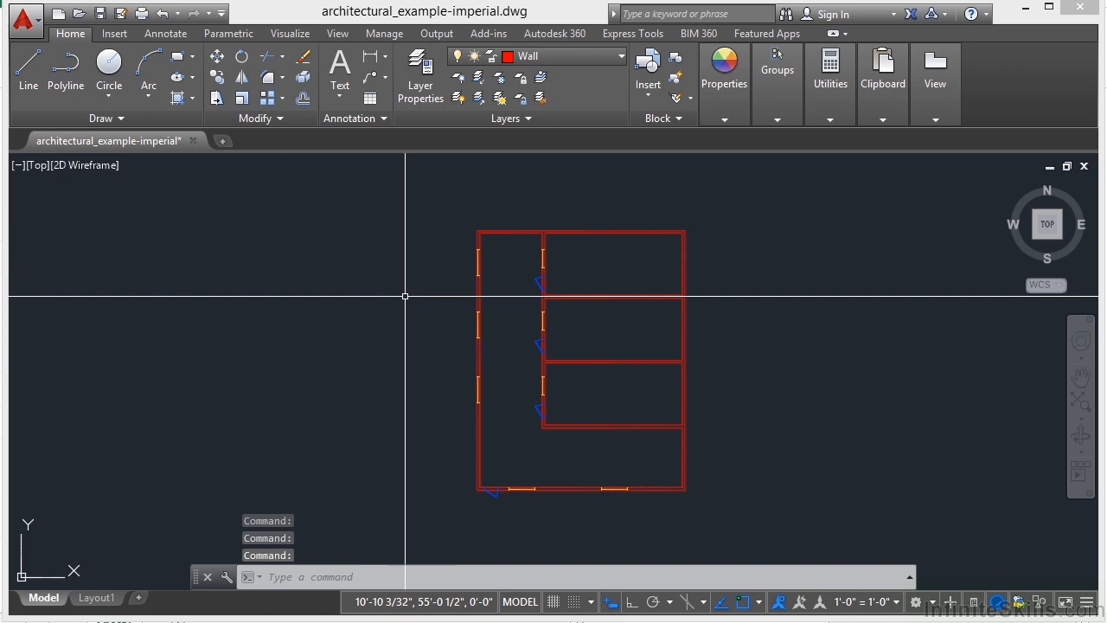
Step: Make View Port the current layer and draw a slanted line in the empty area well left of the floor plan
{"action": "left_click", "coordinate": [727, 118]}
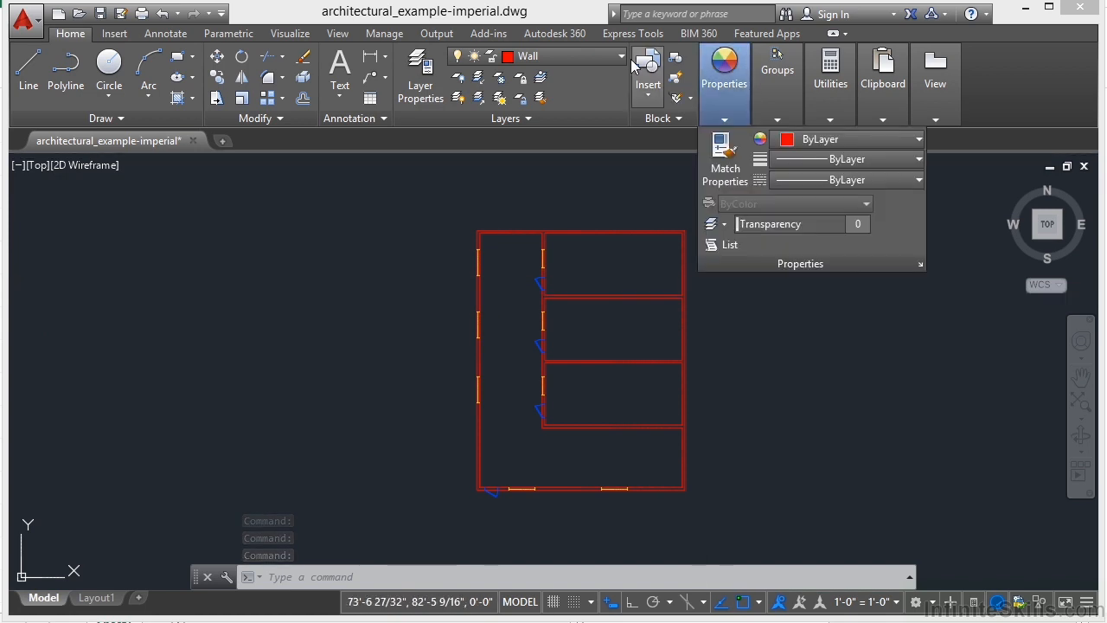
{"action": "left_click", "coordinate": [619, 57]}
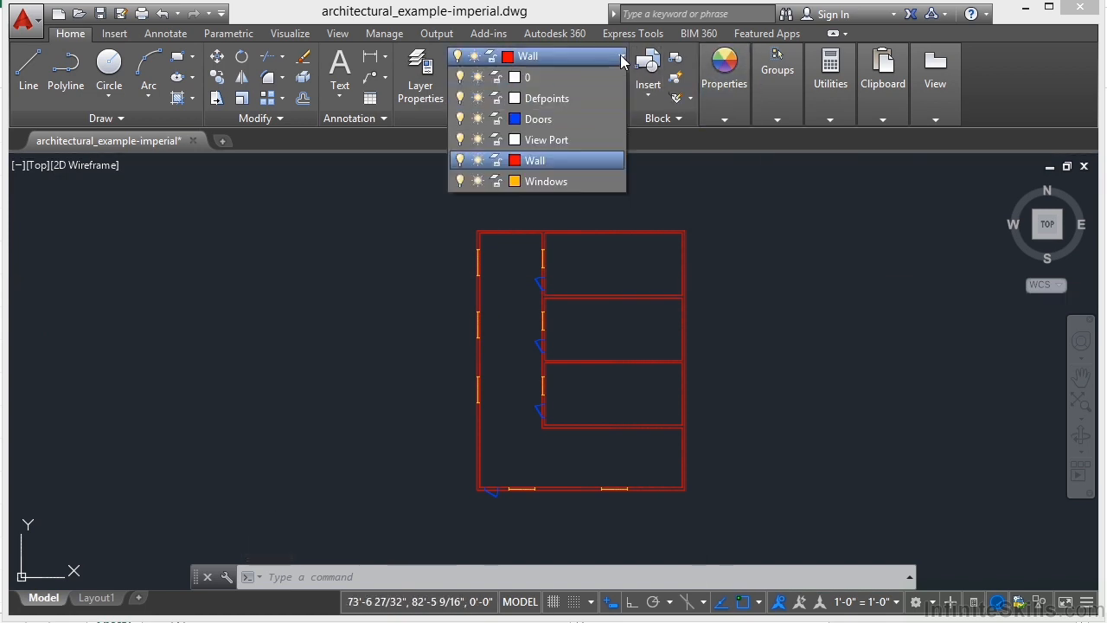
{"action": "left_click", "coordinate": [554, 160]}
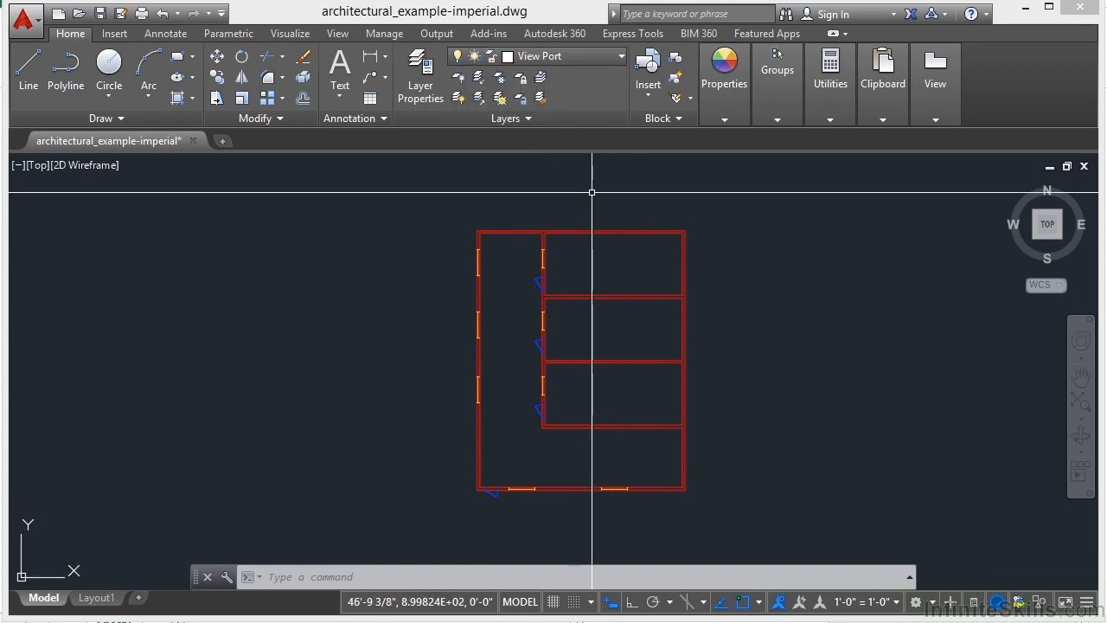
{"action": "type", "text": "L"}
{"action": "key", "text": "Return"}
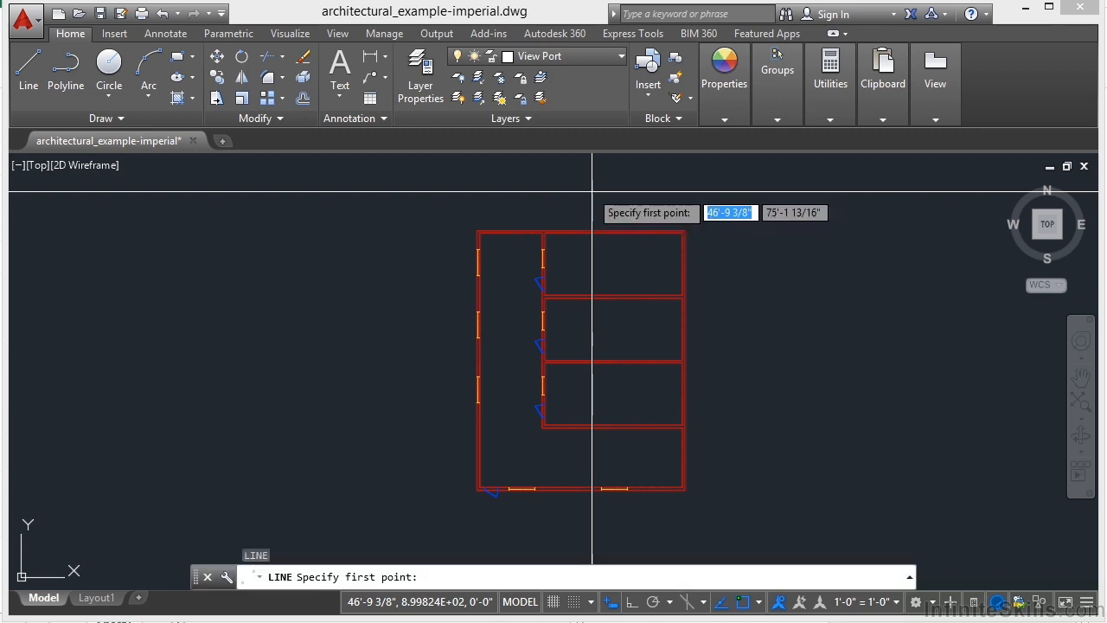
{"action": "left_click", "coordinate": [261, 250]}
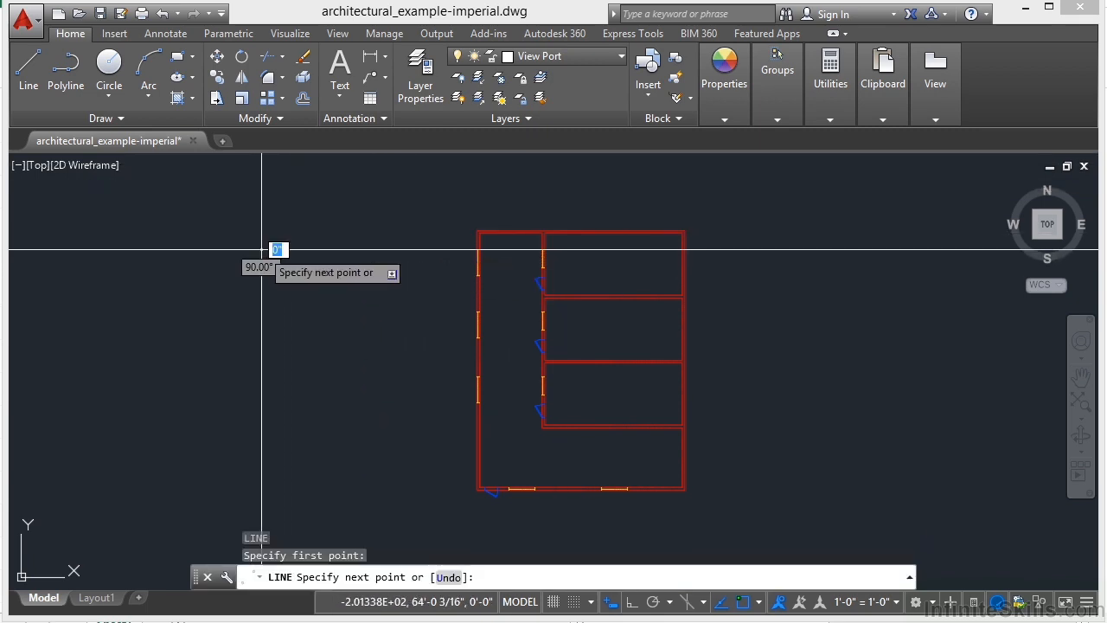
{"action": "left_click", "coordinate": [235, 364]}
{"action": "key", "text": "Return"}
{"action": "mouse_move", "coordinate": [251, 296]}
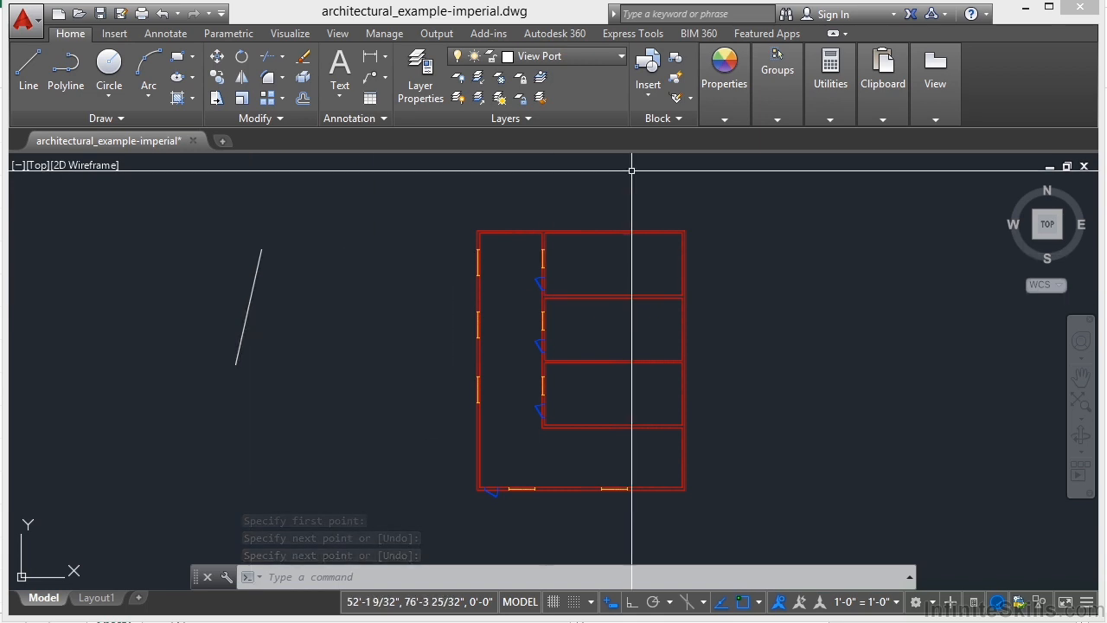
Step: Make Doors the current layer and draw a steep line between the white line and the floor plan
{"action": "left_click", "coordinate": [624, 61]}
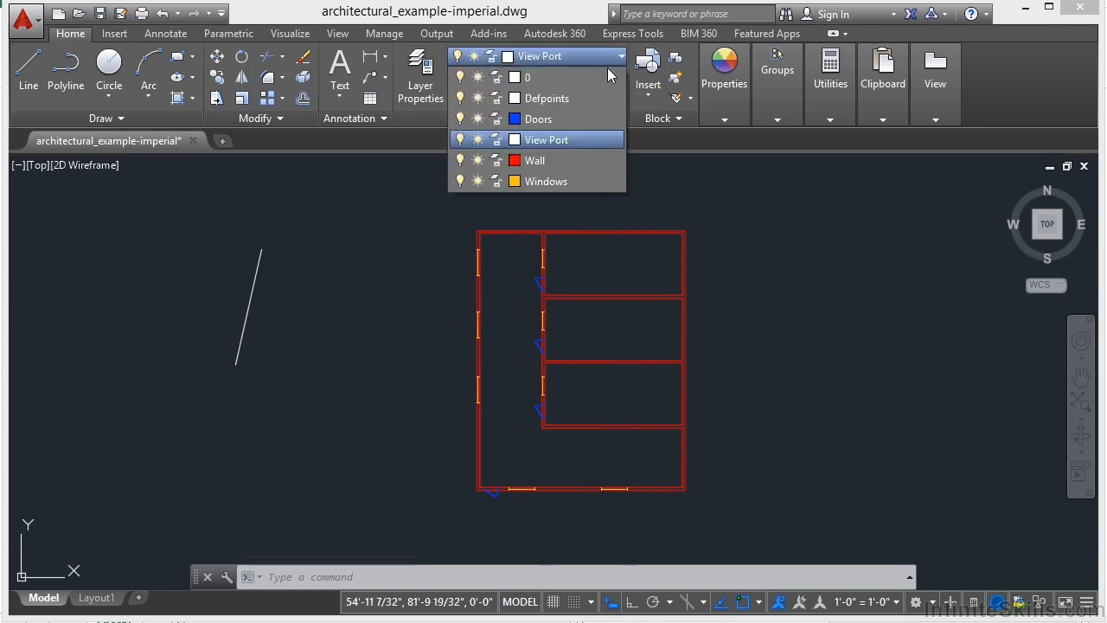
{"action": "left_click", "coordinate": [531, 126]}
{"action": "key", "text": "l"}
{"action": "key", "text": "Return"}
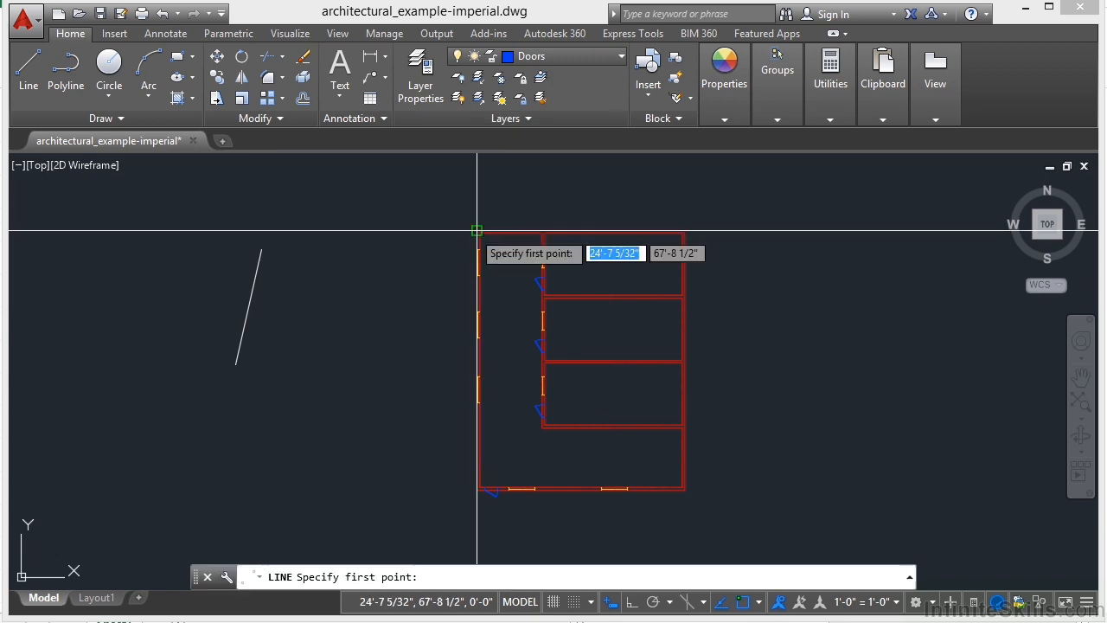
{"action": "left_click", "coordinate": [389, 270]}
{"action": "left_click", "coordinate": [397, 355]}
{"action": "key", "text": "Return"}
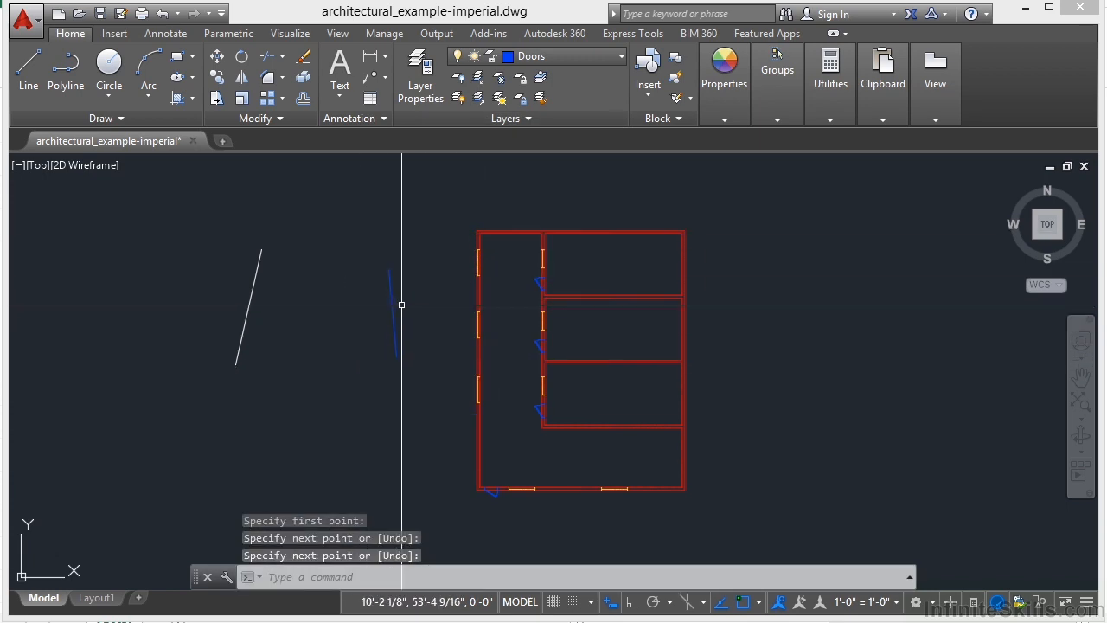
Step: Turn off the current Doors layer by picking the blue line drawn on it
{"action": "left_click", "coordinate": [458, 78]}
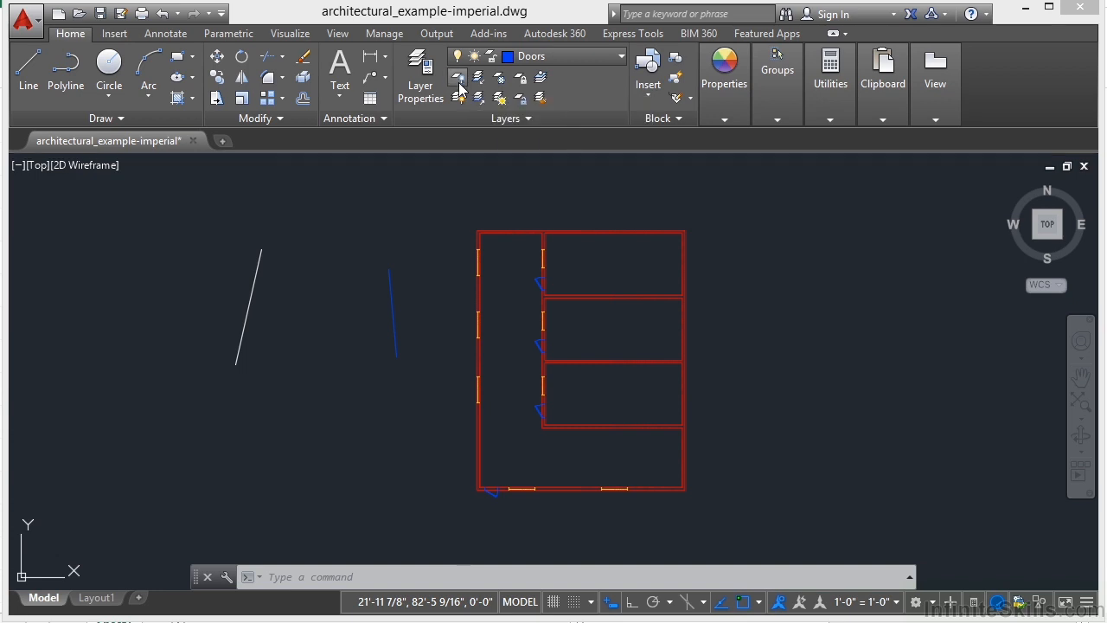
{"action": "left_click", "coordinate": [392, 315]}
{"action": "left_click", "coordinate": [430, 359]}
{"action": "scroll", "coordinate": [526, 321], "scroll_direction": "up", "scroll_amount": 5}
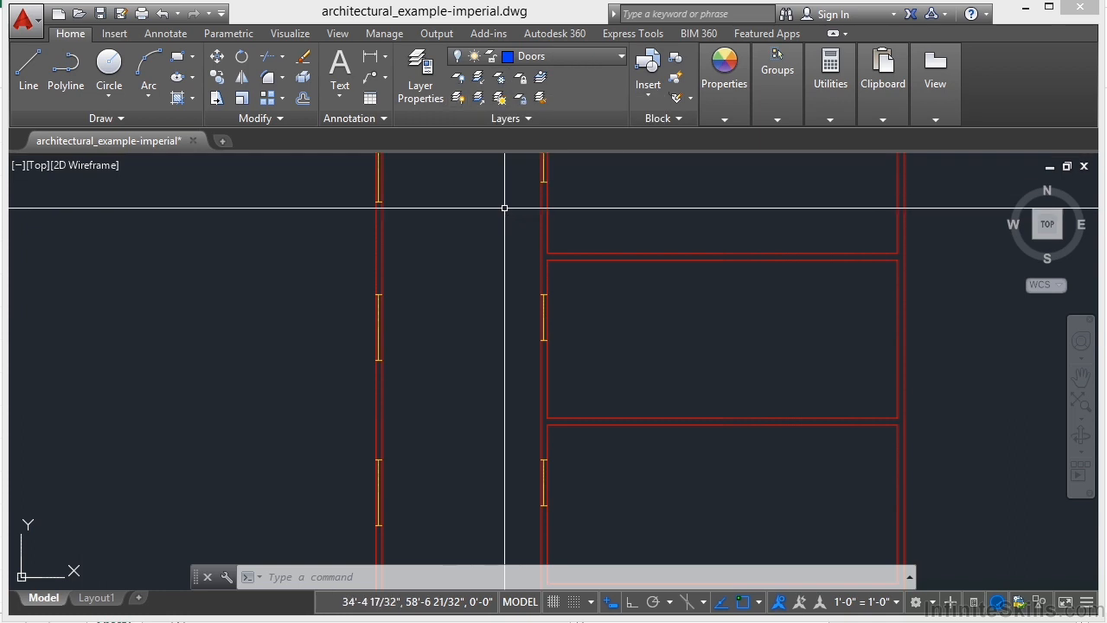
Step: Turn all layers back on
{"action": "left_click", "coordinate": [457, 100]}
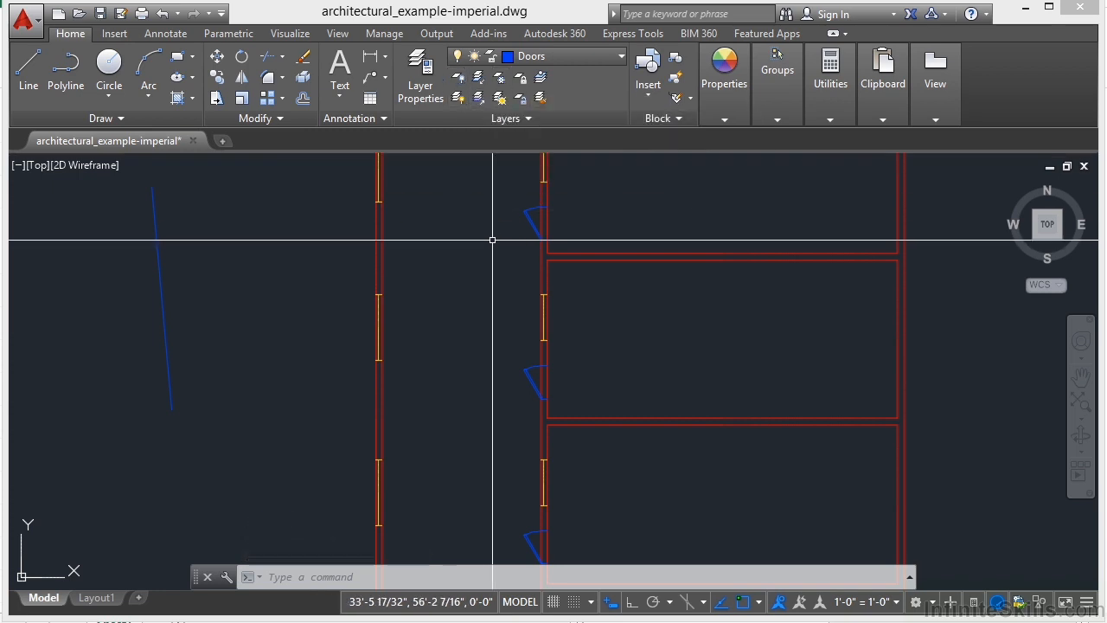
{"action": "scroll", "coordinate": [492, 239], "scroll_direction": "down", "scroll_amount": 4}
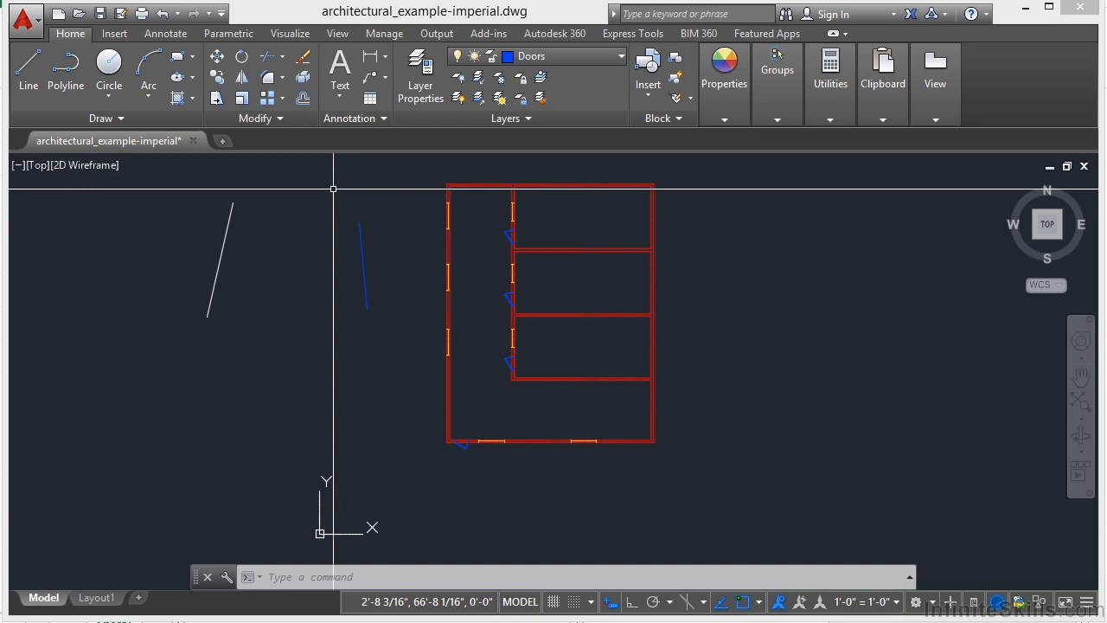
{"action": "left_click", "coordinate": [532, 119]}
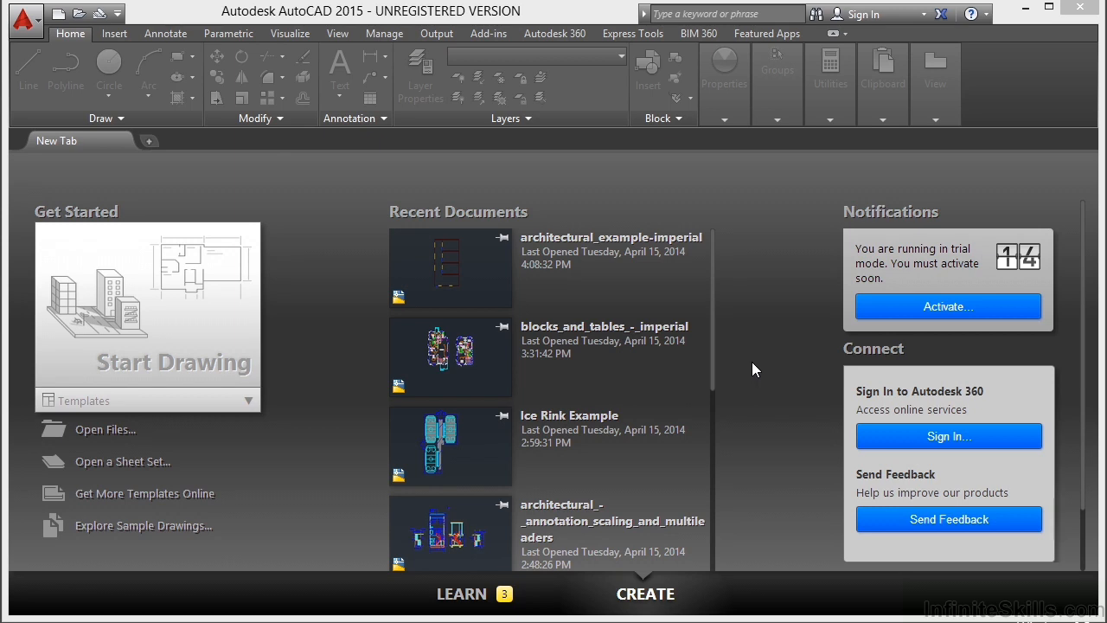
Step: Open architectural_example-imperial.dwg from the 09 folder
{"action": "left_click", "coordinate": [109, 429]}
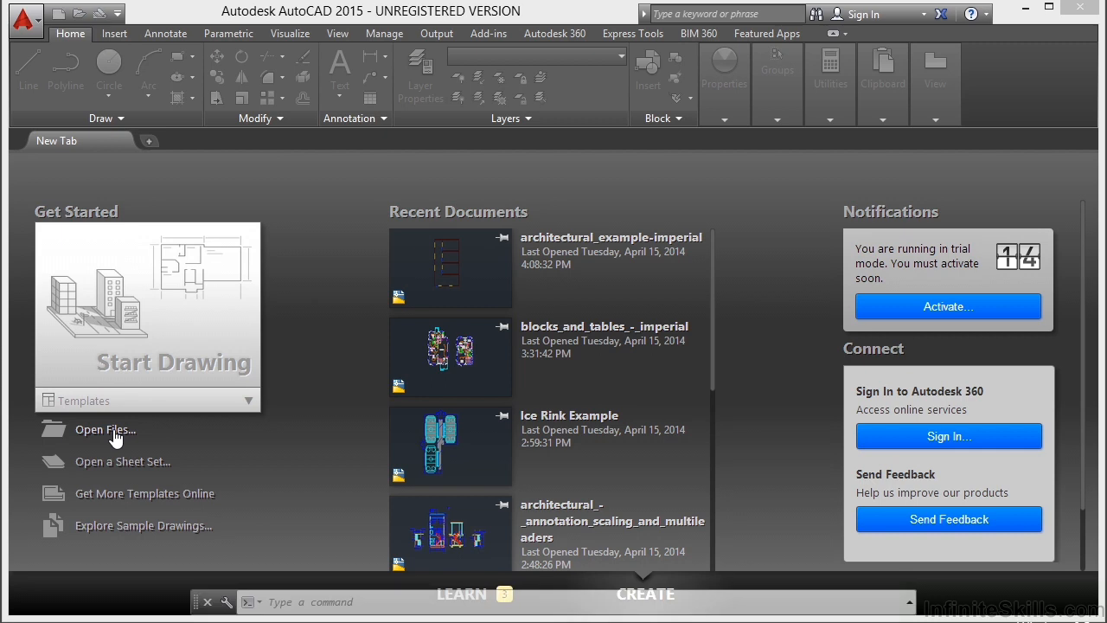
{"action": "left_click", "coordinate": [580, 179]}
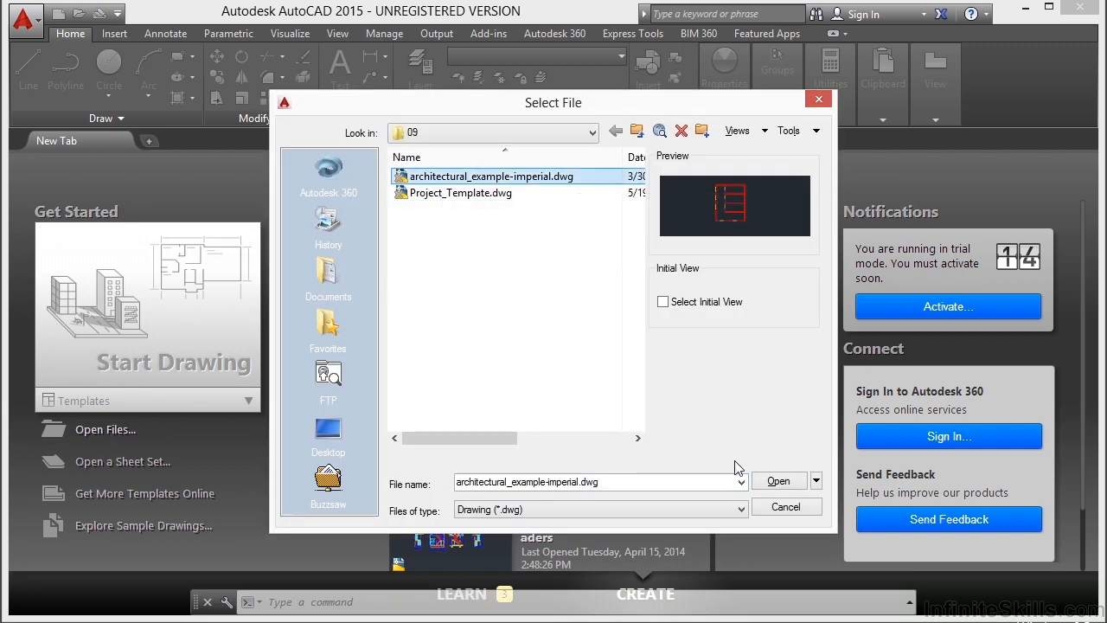
{"action": "left_click", "coordinate": [777, 482]}
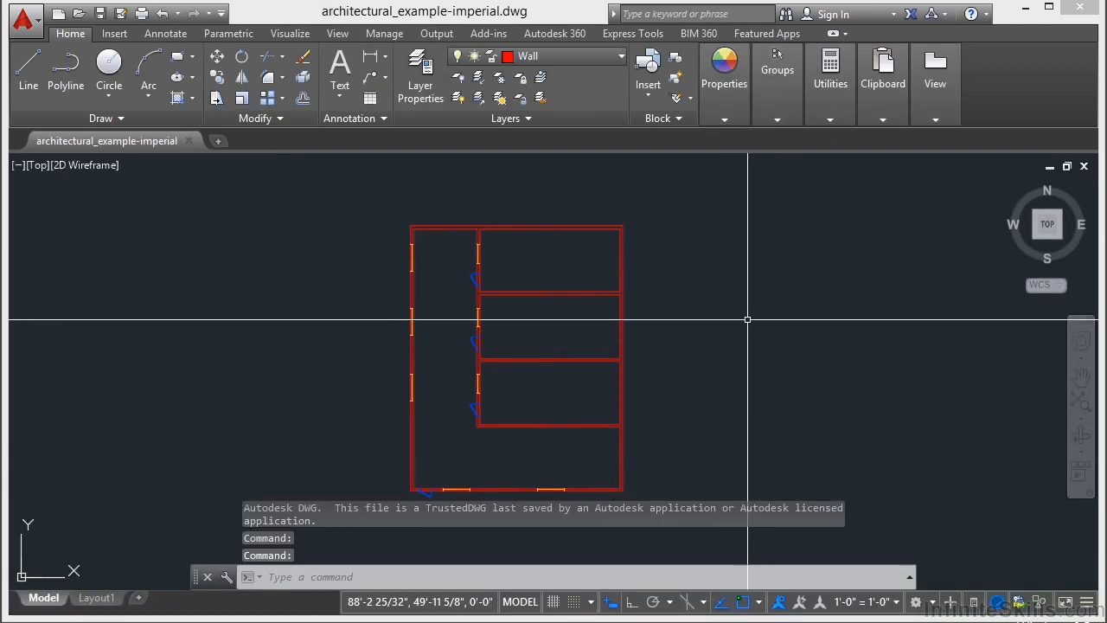
Step: Open the Layer Properties Manager for the floor plan drawing
{"action": "type", "text": "layer"}
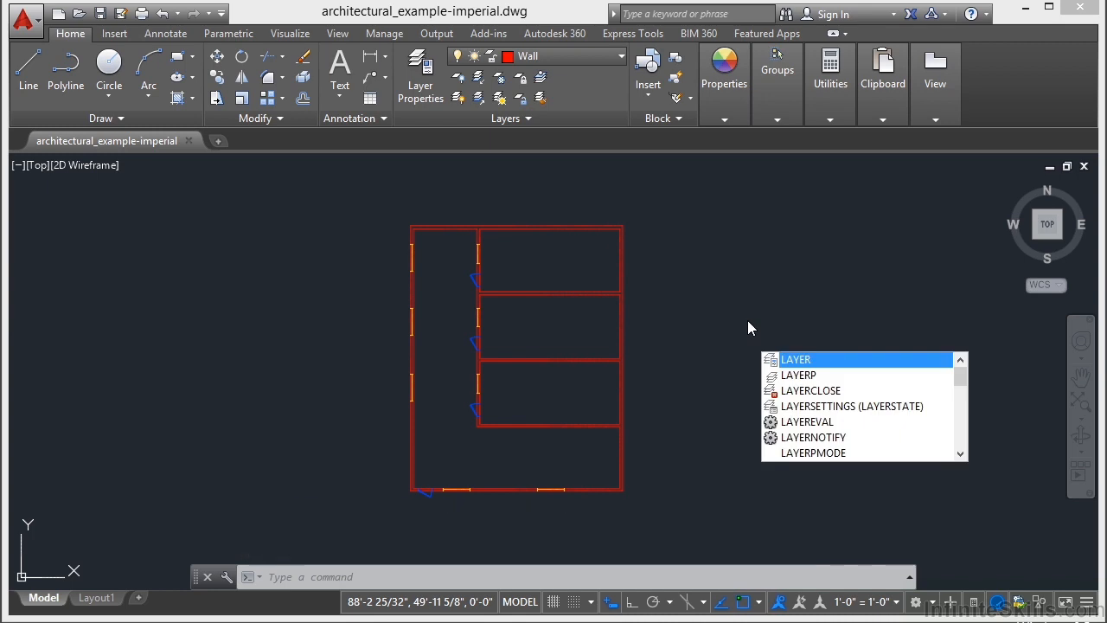
{"action": "key", "text": "Escape"}
{"action": "type", "text": "la"}
{"action": "key", "text": "Return"}
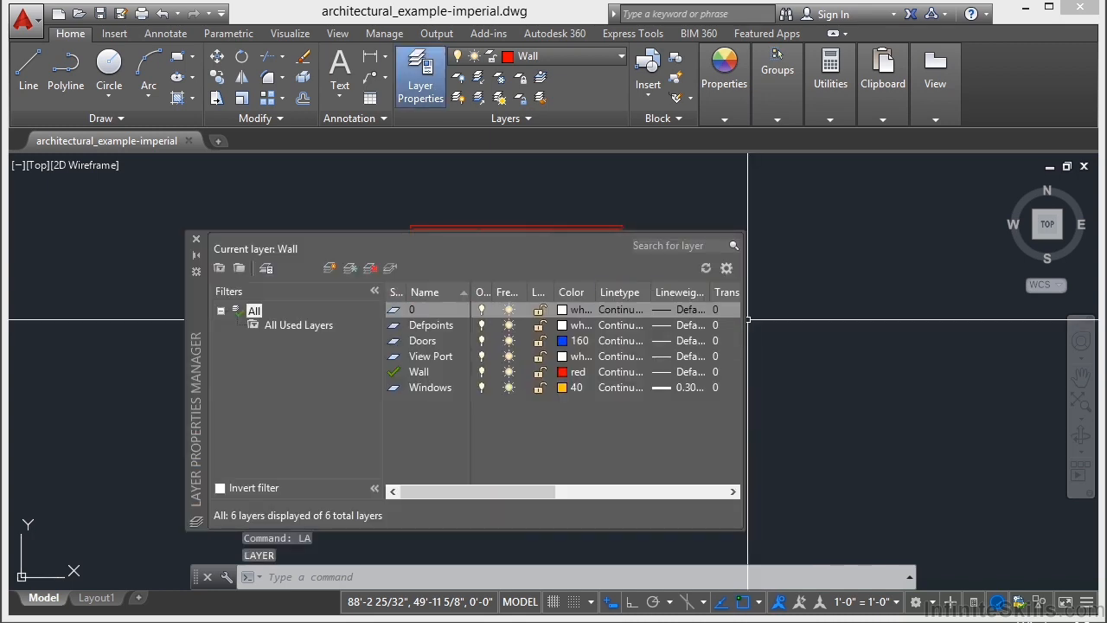
{"action": "left_click", "coordinate": [421, 84]}
{"action": "left_click", "coordinate": [421, 85]}
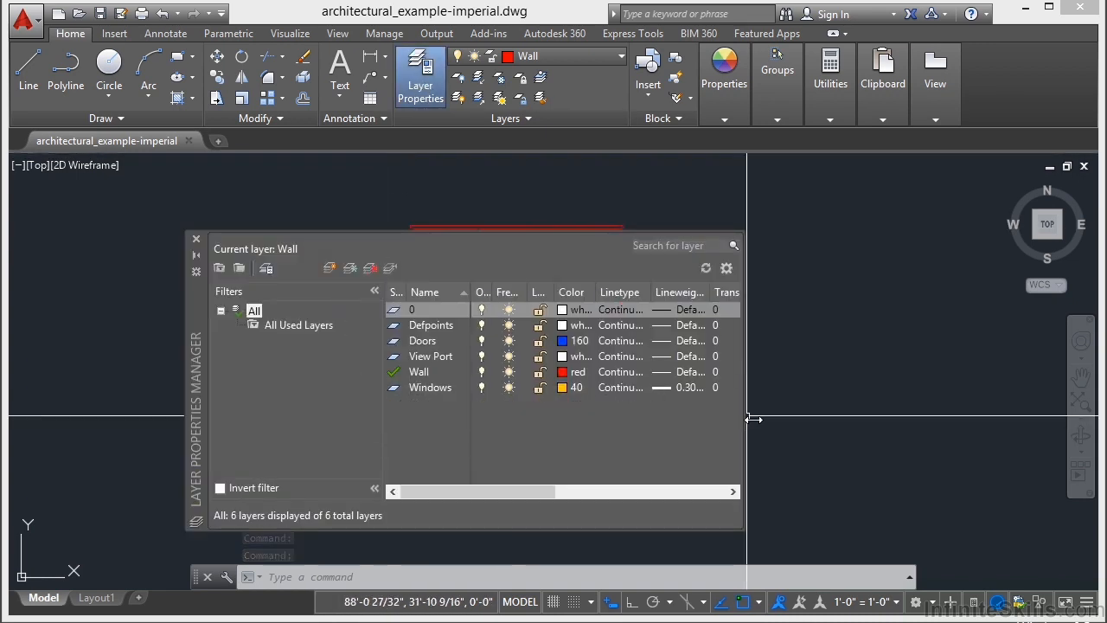
Step: Widen the Layer Properties Manager slightly and move it aside so the floor plan can be seen next to it
{"action": "left_click_drag", "start_coordinate": [753, 414], "coordinate": [781, 415]}
{"action": "left_click", "coordinate": [841, 408]}
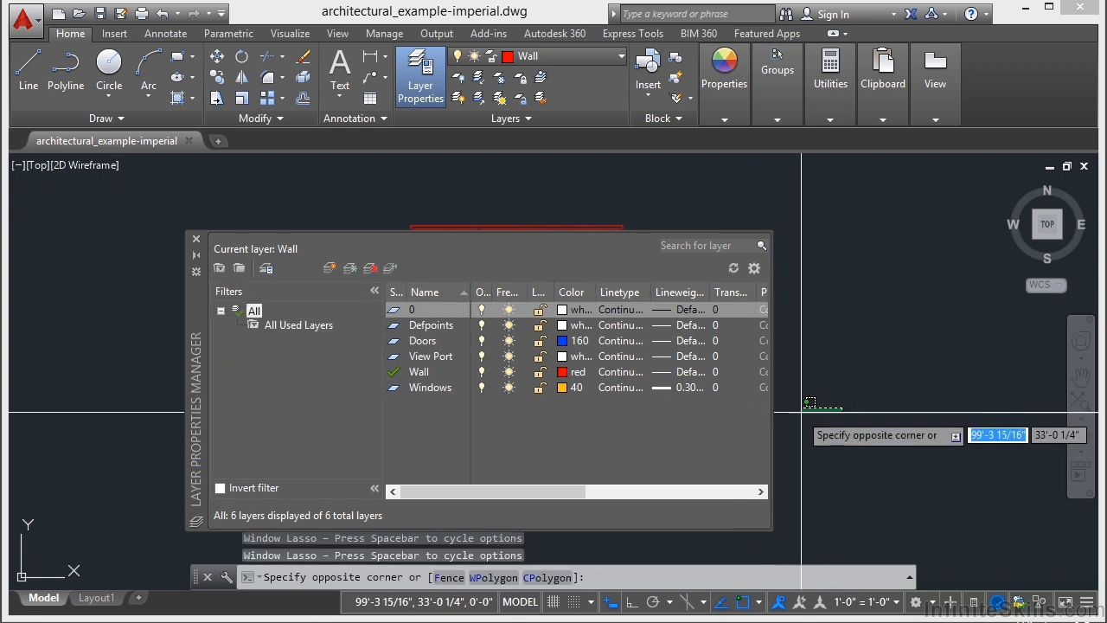
{"action": "key", "text": "Escape"}
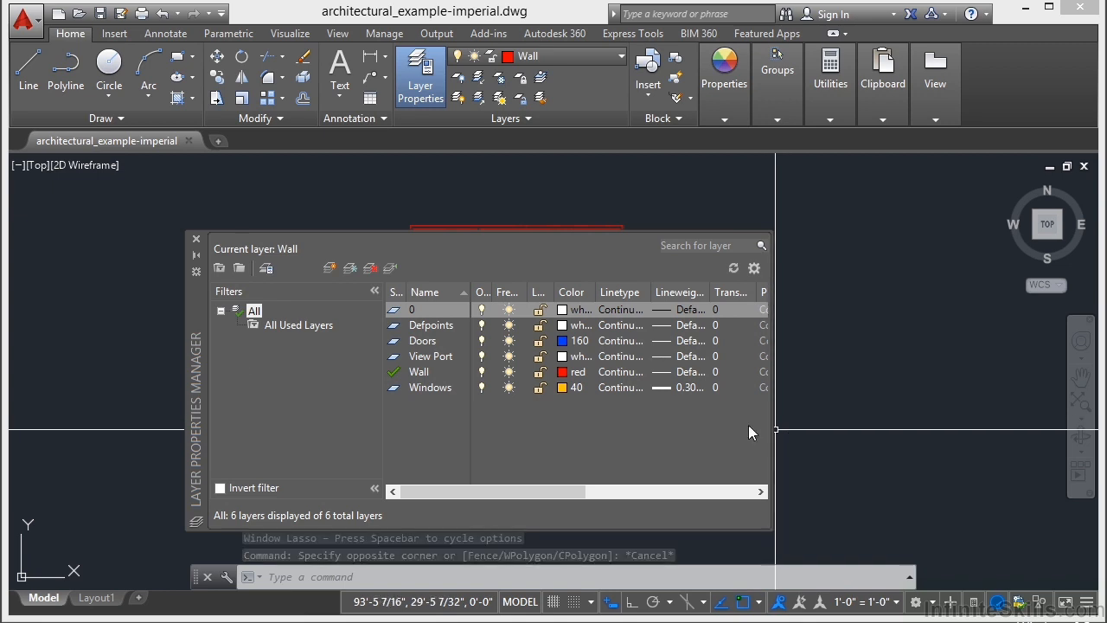
{"action": "left_click_drag", "start_coordinate": [192, 320], "coordinate": [197, 295]}
{"action": "mouse_move", "coordinate": [462, 458]}
{"action": "left_mouse_down"}
{"action": "mouse_move", "coordinate": [721, 457]}
{"action": "mouse_move", "coordinate": [462, 456]}
{"action": "left_mouse_up"}
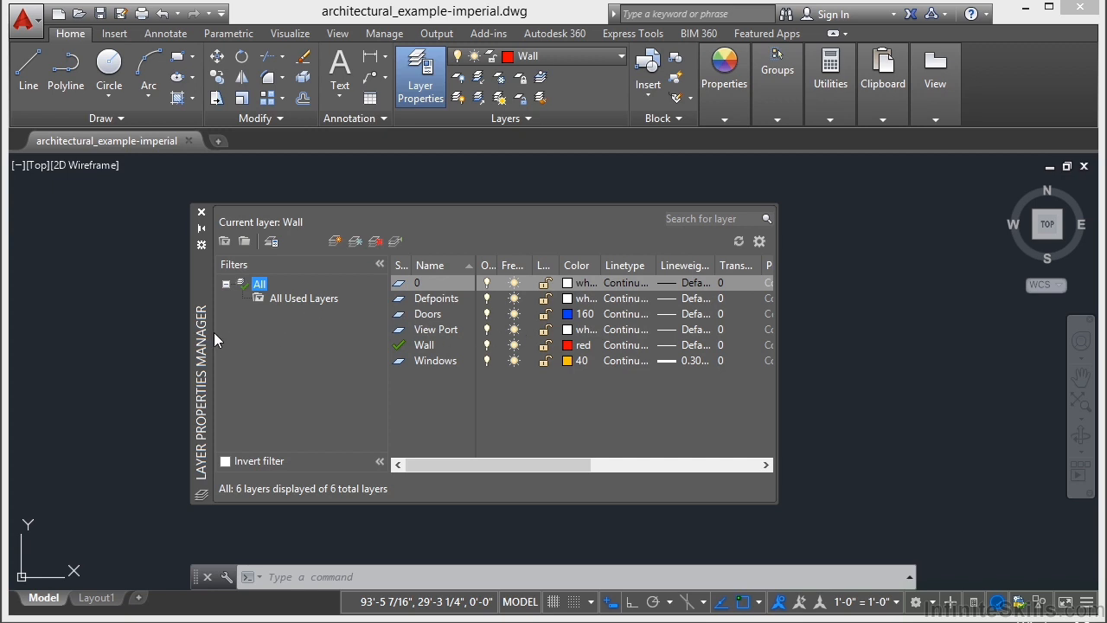
{"action": "mouse_move", "coordinate": [203, 329]}
{"action": "left_mouse_down"}
{"action": "mouse_move", "coordinate": [214, 364]}
{"action": "mouse_move", "coordinate": [243, 381]}
{"action": "mouse_move", "coordinate": [539, 345]}
{"action": "mouse_move", "coordinate": [138, 327]}
{"action": "mouse_move", "coordinate": [212, 334]}
{"action": "mouse_move", "coordinate": [278, 372]}
{"action": "left_mouse_up"}
{"action": "left_click", "coordinate": [223, 293]}
{"action": "middle_click_drag", "start_coordinate": [260, 320], "coordinate": [55, 328]}
{"action": "middle_click_drag", "start_coordinate": [164, 332], "coordinate": [125, 327]}
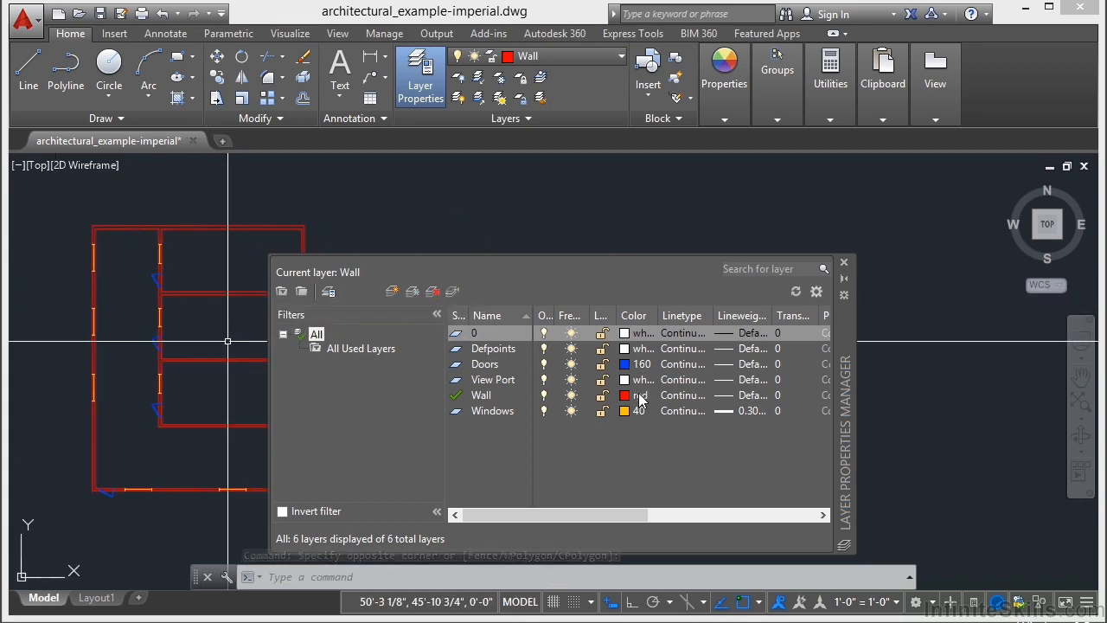
Step: Change the Wall layer's color to green, index color 3
{"action": "left_click", "coordinate": [639, 395]}
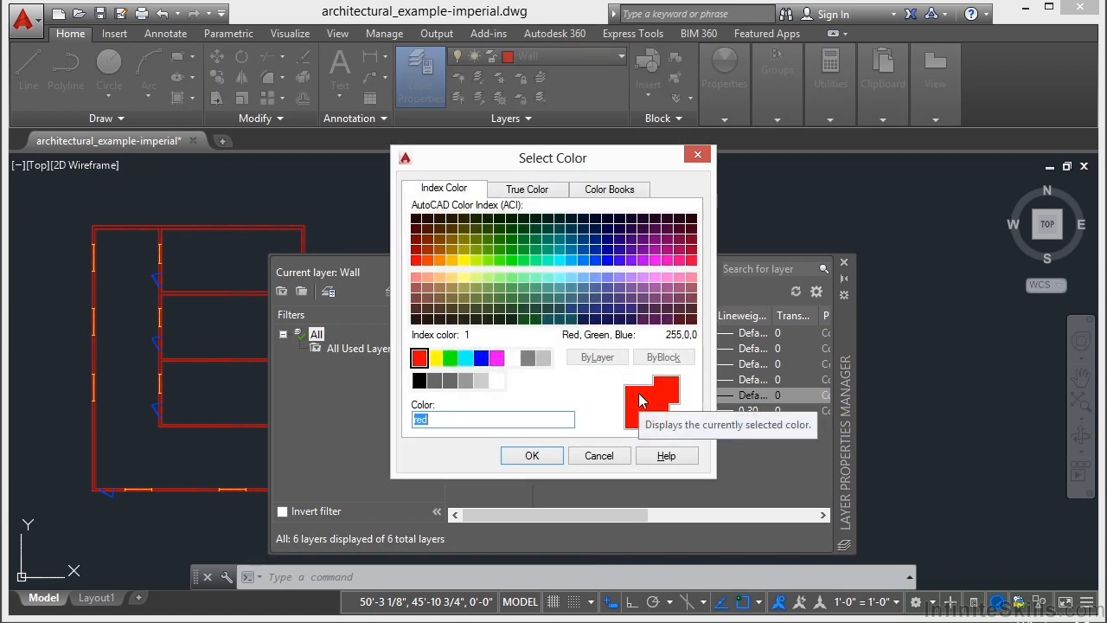
{"action": "left_click", "coordinate": [599, 456]}
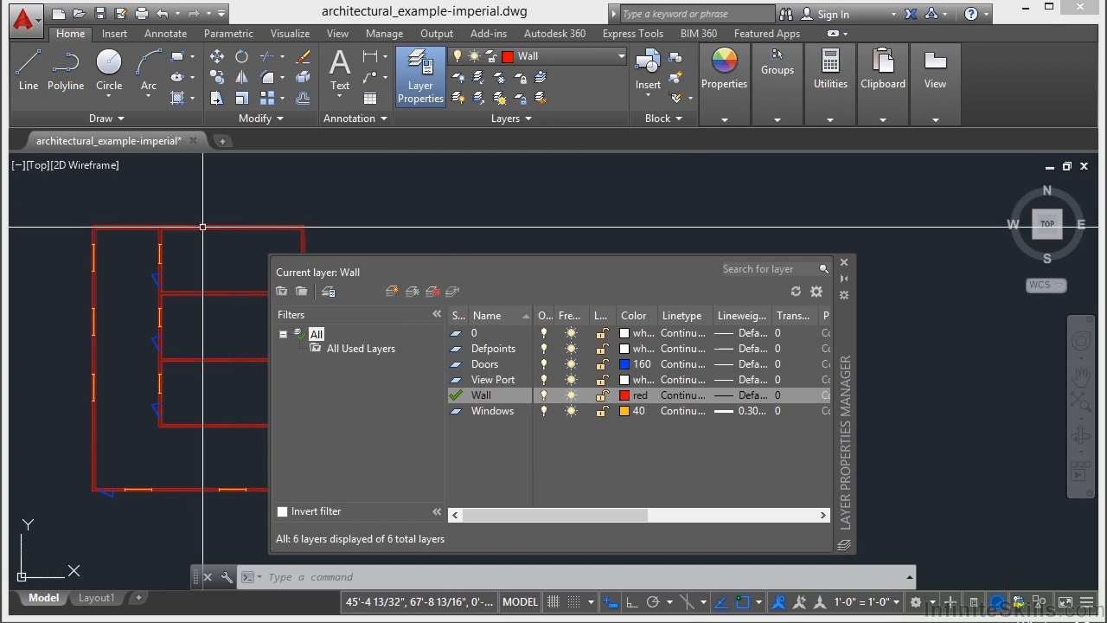
{"action": "left_click", "coordinate": [629, 397]}
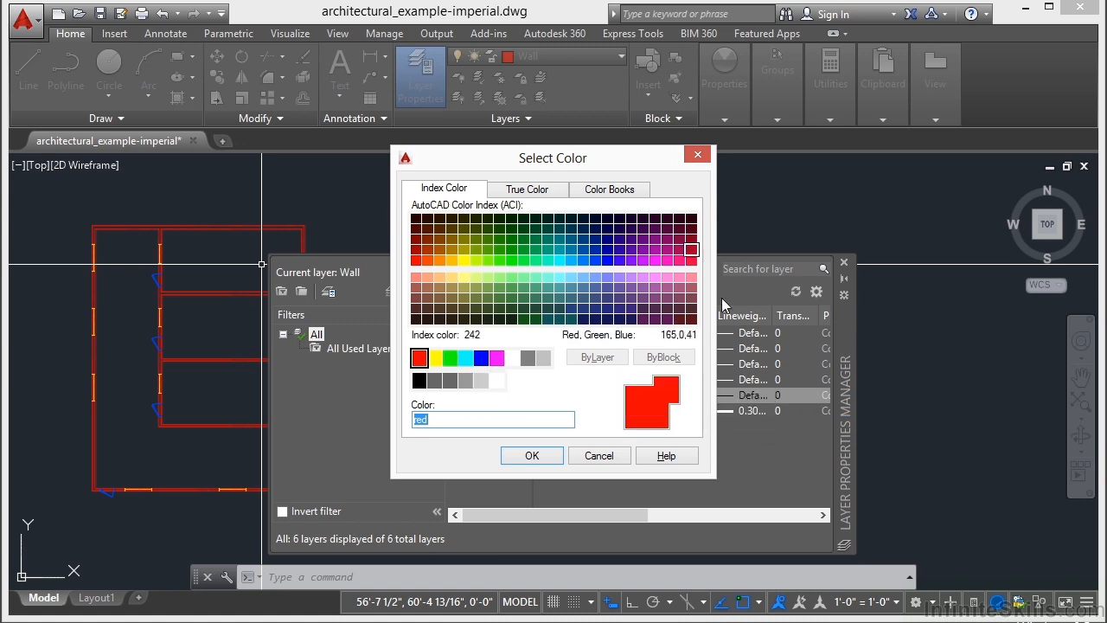
{"action": "left_click", "coordinate": [449, 358]}
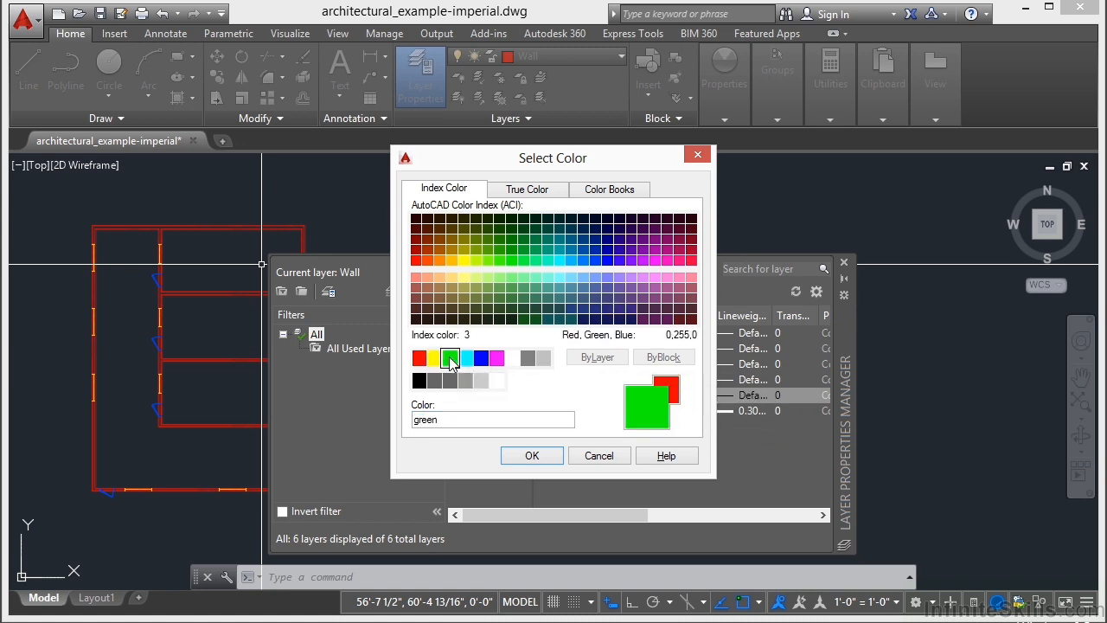
{"action": "left_click", "coordinate": [536, 455]}
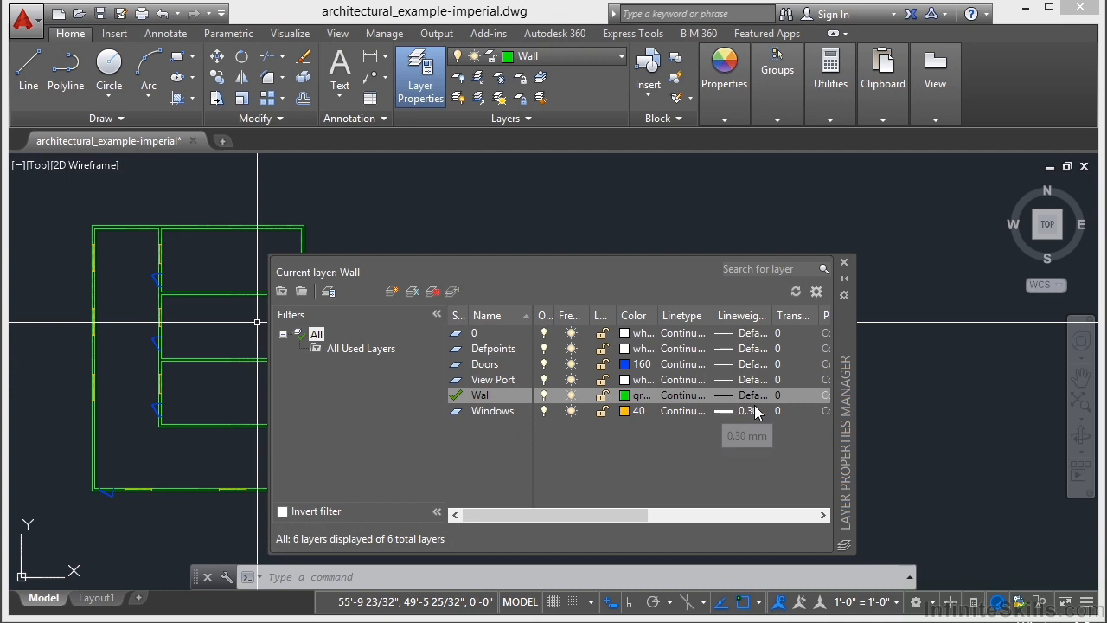
{"action": "mouse_move", "coordinate": [579, 510]}
{"action": "left_mouse_down"}
{"action": "mouse_move", "coordinate": [696, 513]}
{"action": "mouse_move", "coordinate": [579, 514]}
{"action": "left_mouse_up"}
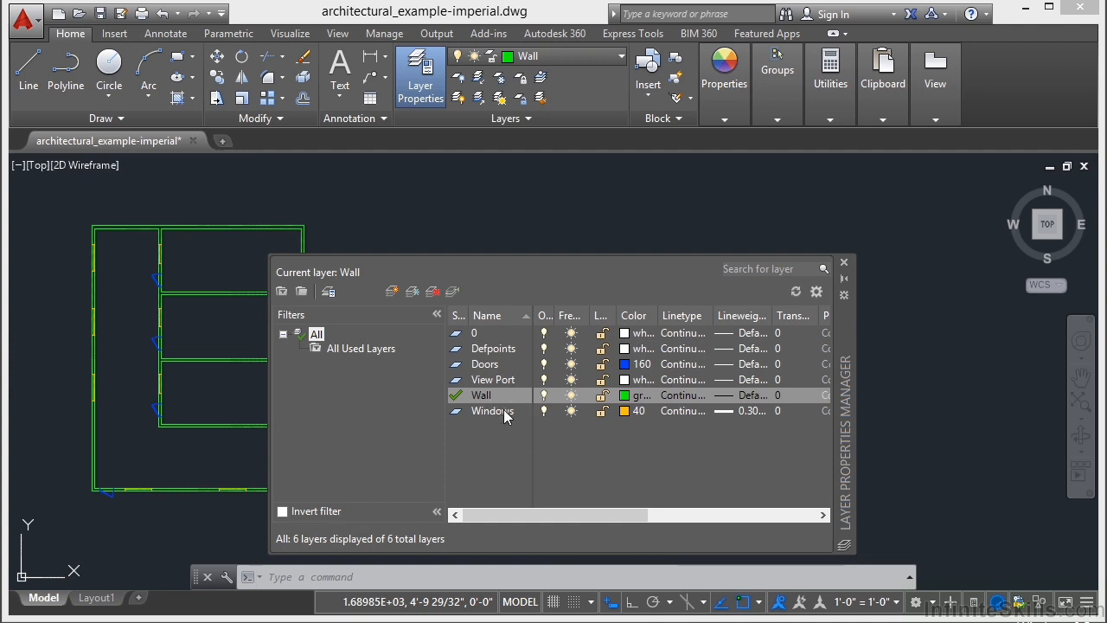
Step: Turn the current Wall layer off and back on, and try the freeze toggle of the Doors layer
{"action": "left_click", "coordinate": [544, 394]}
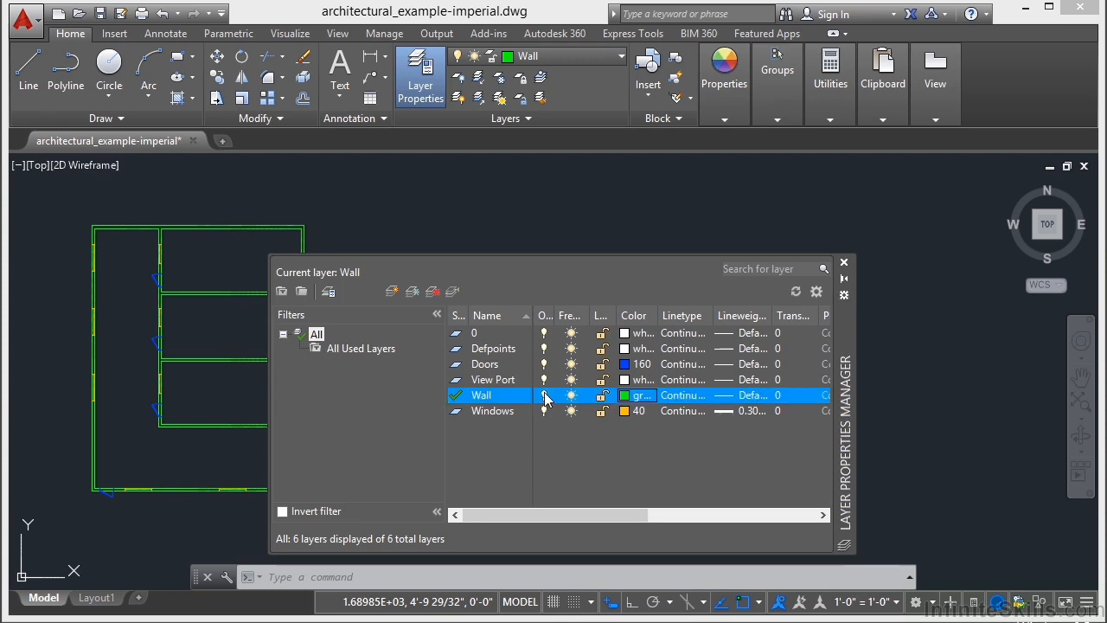
{"action": "left_click", "coordinate": [542, 299]}
{"action": "left_click", "coordinate": [544, 394]}
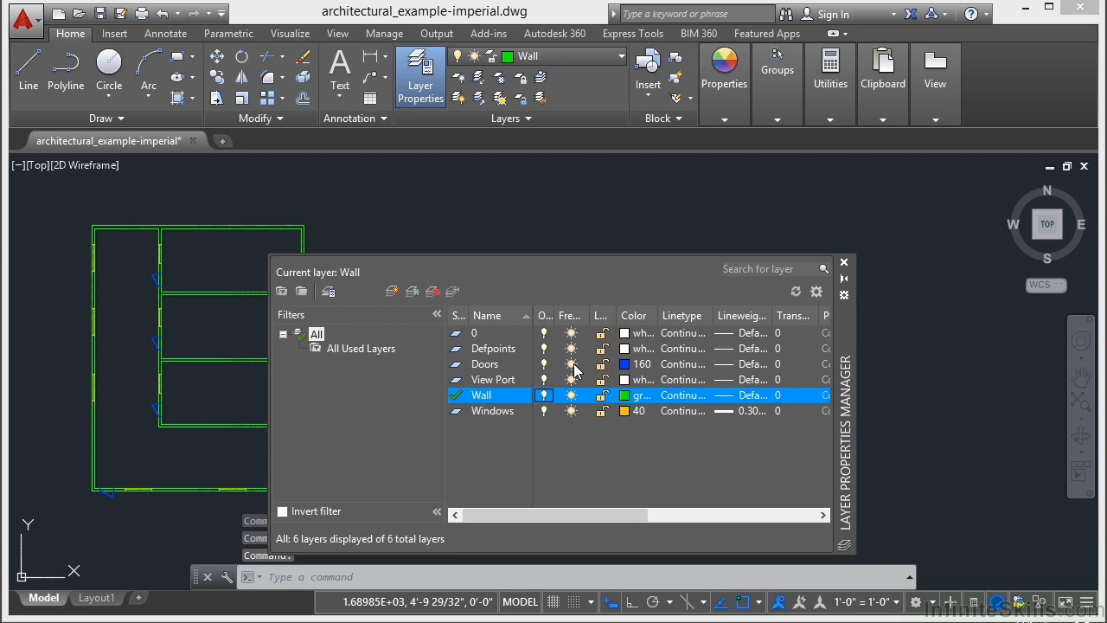
{"action": "left_click", "coordinate": [575, 366]}
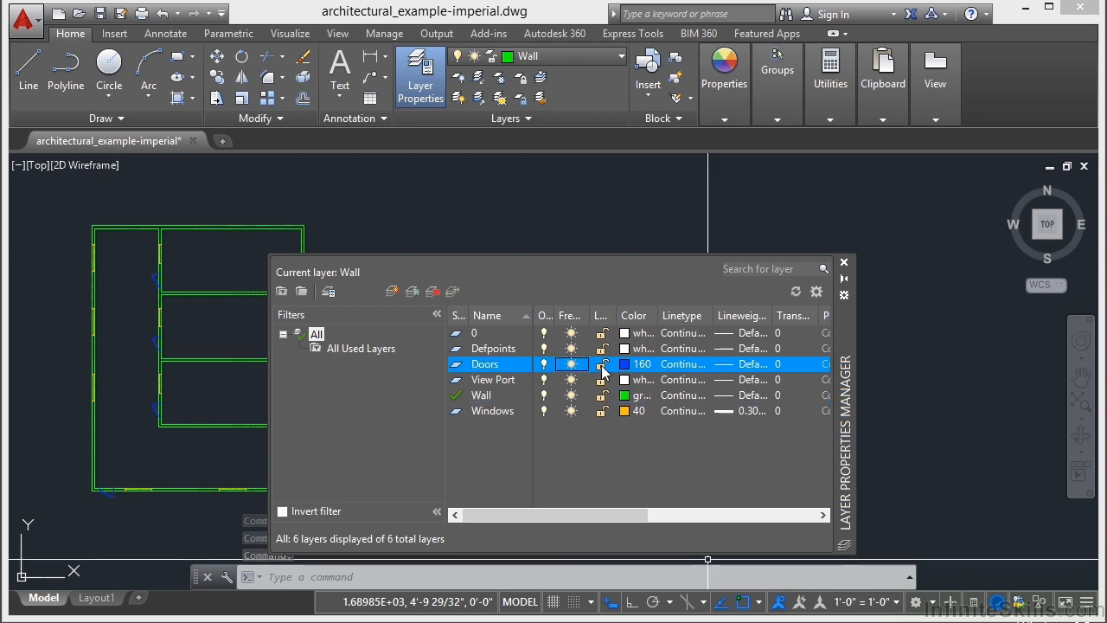
Step: Lock the Wall layer and try to erase the lines of the floor plan's upper outer wall
{"action": "left_click", "coordinate": [603, 395]}
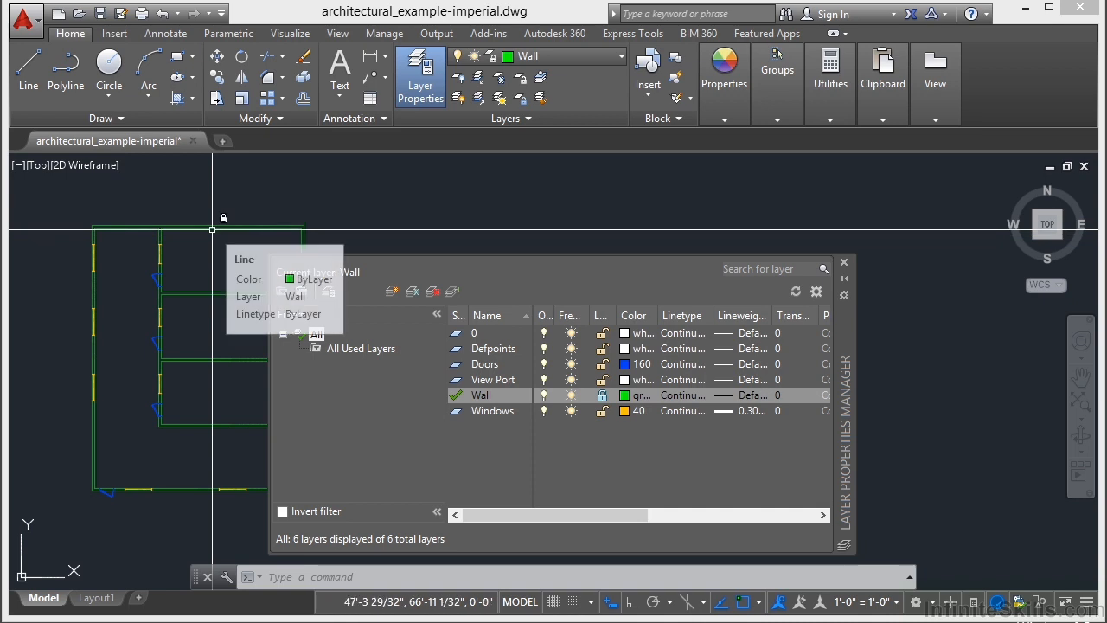
{"action": "mouse_move", "coordinate": [214, 230]}
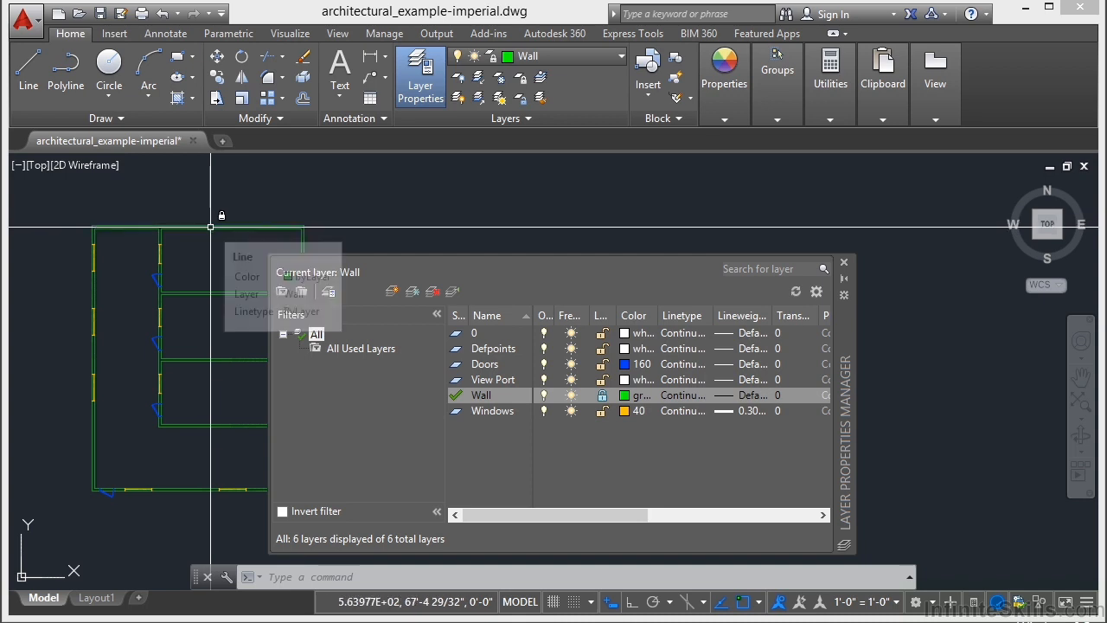
{"action": "left_click", "coordinate": [214, 228]}
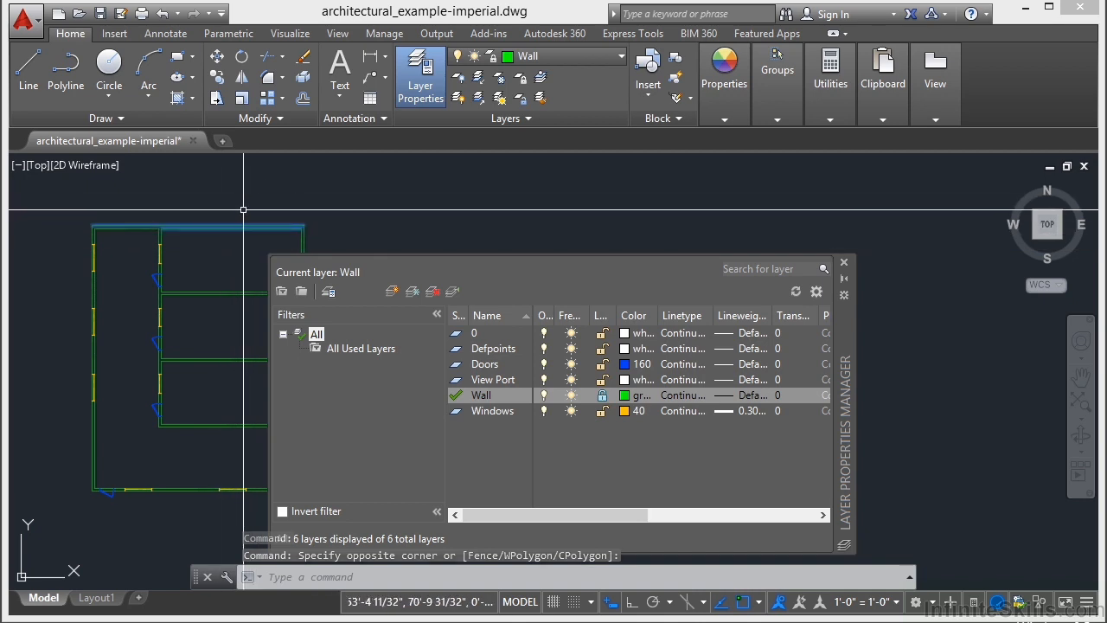
{"action": "left_click", "coordinate": [242, 194]}
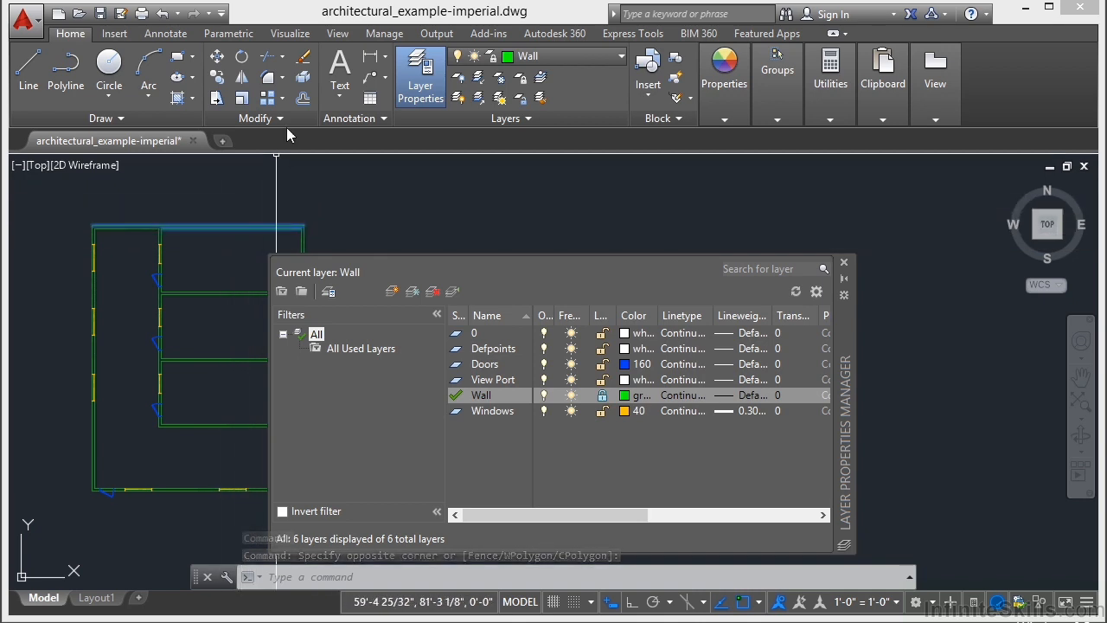
{"action": "left_click", "coordinate": [302, 57]}
{"action": "left_click", "coordinate": [241, 192]}
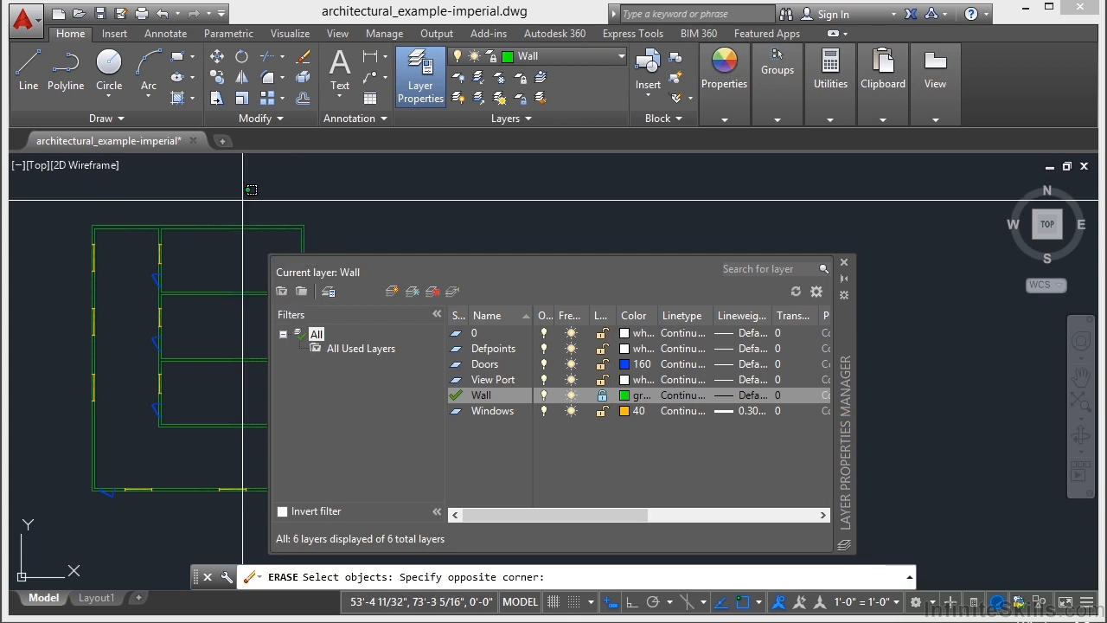
{"action": "left_click", "coordinate": [215, 261]}
{"action": "key", "text": "Escape"}
{"action": "key", "text": "Escape"}
{"action": "key", "text": "Escape"}
Step: Try to move the upper outer wall lines while their layer is locked
{"action": "type", "text": "m"}
{"action": "key", "text": "Return"}
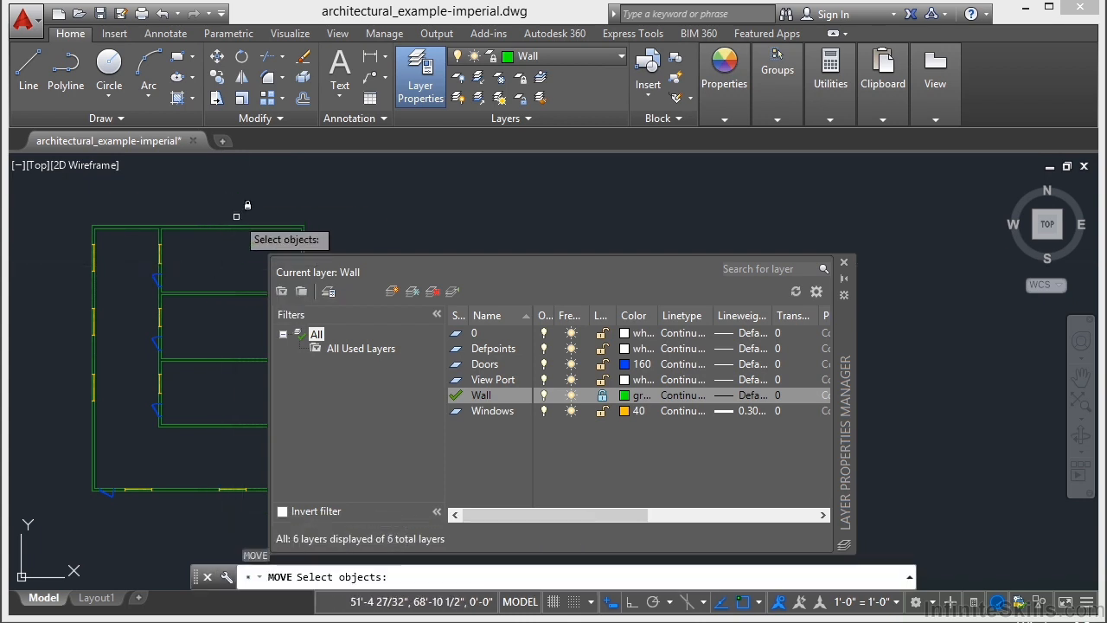
{"action": "left_click", "coordinate": [246, 196]}
{"action": "left_click", "coordinate": [201, 251]}
{"action": "key", "text": "Return"}
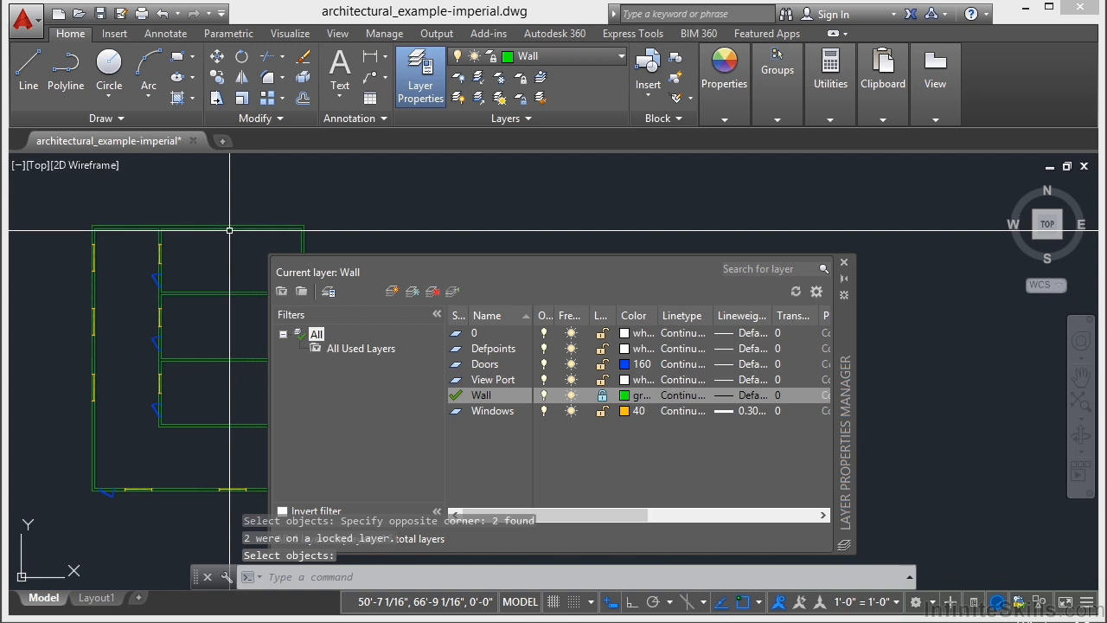
Step: Unlock the Wall layer and close the Layer Properties Manager
{"action": "left_click", "coordinate": [603, 395]}
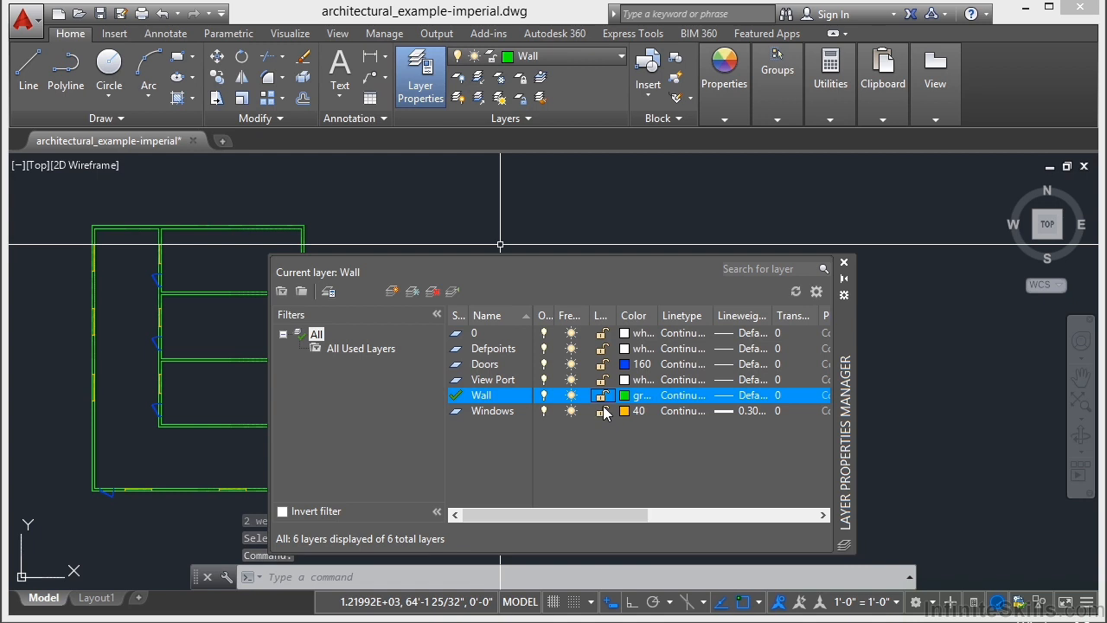
{"action": "left_click", "coordinate": [843, 262]}
{"action": "middle_click_drag", "start_coordinate": [428, 304], "coordinate": [617, 291]}
{"action": "middle_click_drag", "start_coordinate": [427, 311], "coordinate": [509, 313]}
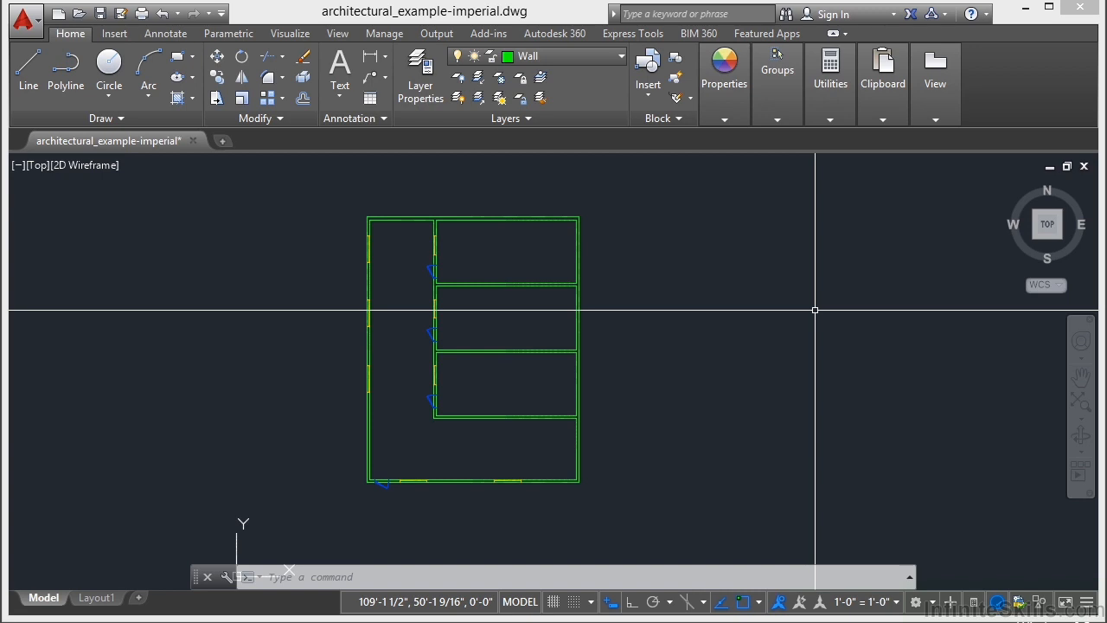
Step: Bring up the Layer Properties Manager once more for a brief check and close it
{"action": "type", "text": "la"}
{"action": "key", "text": "Return"}
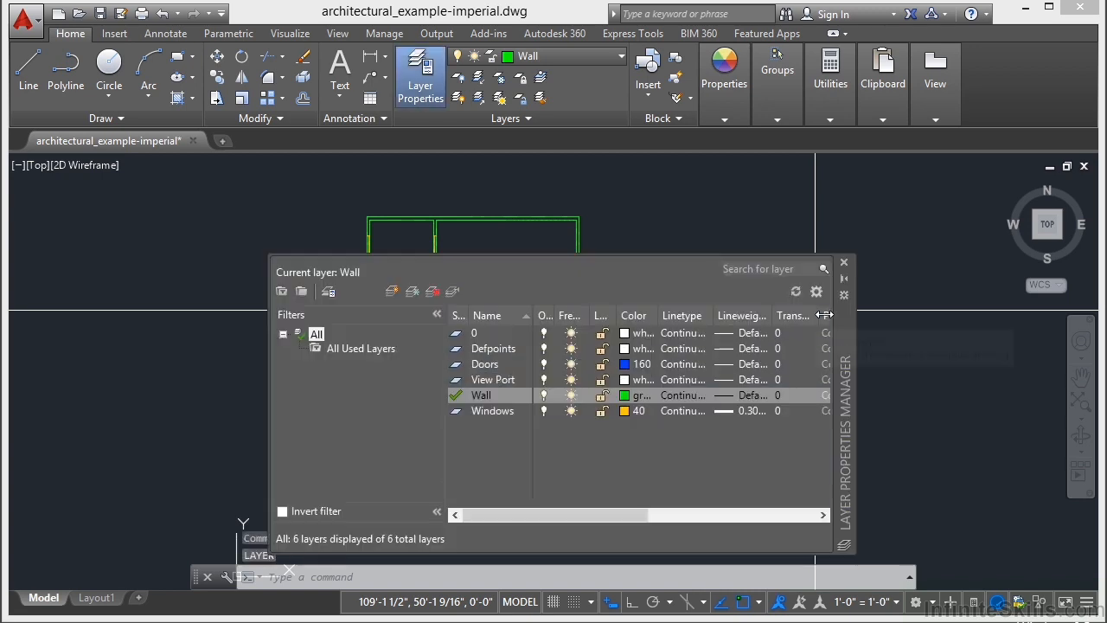
{"action": "left_click", "coordinate": [843, 262]}
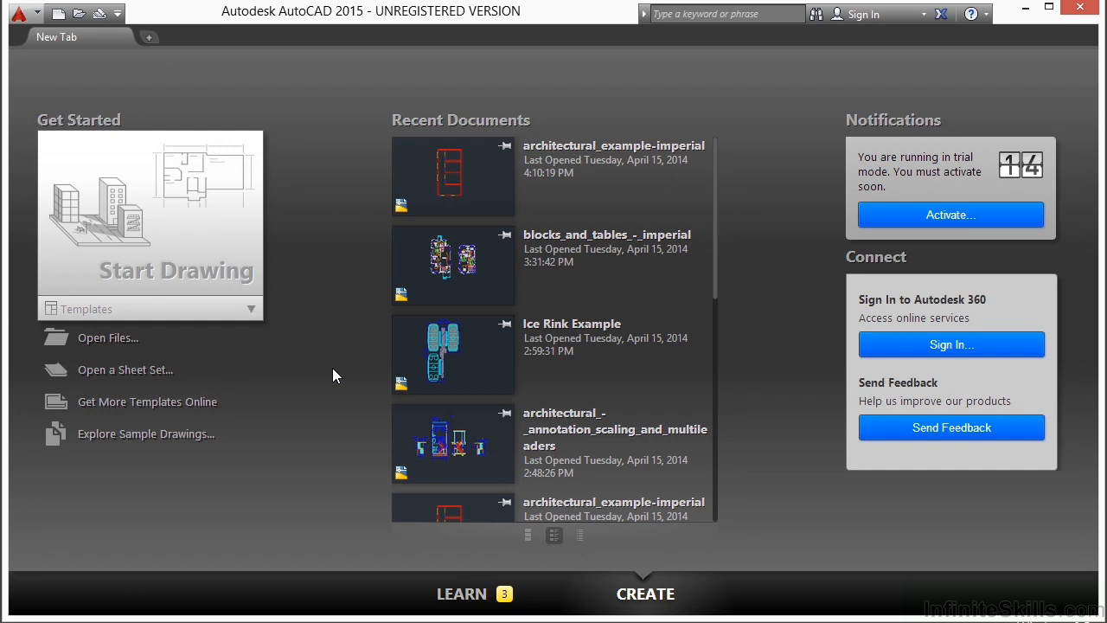
Step: Open a fresh copy of architectural_example-imperial.dwg from the 09 folder
{"action": "left_click", "coordinate": [132, 346]}
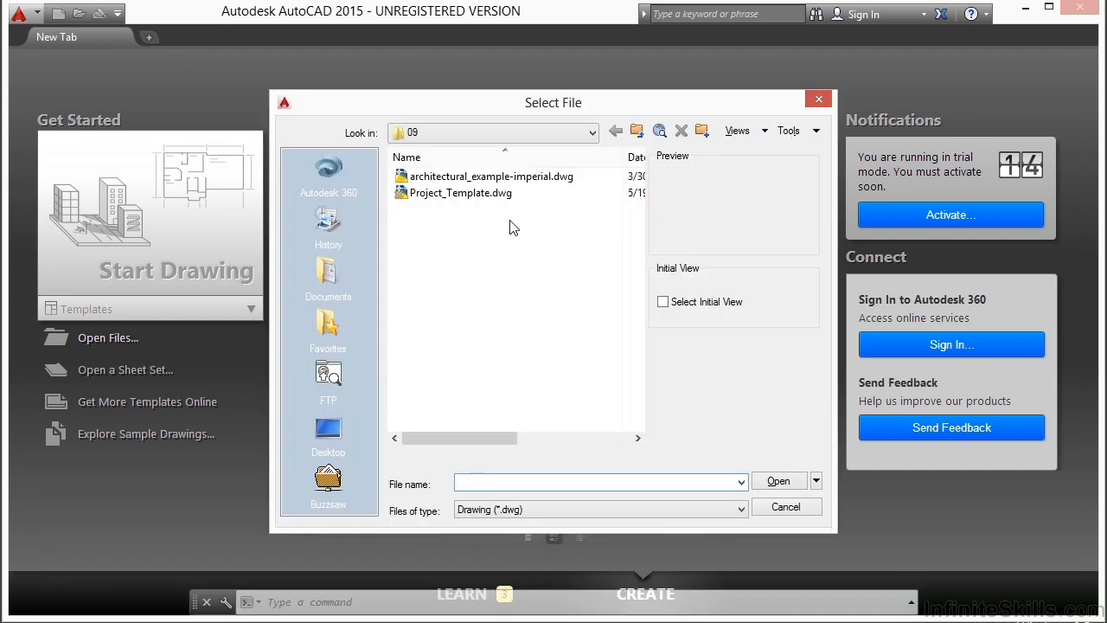
{"action": "double_click", "coordinate": [532, 177]}
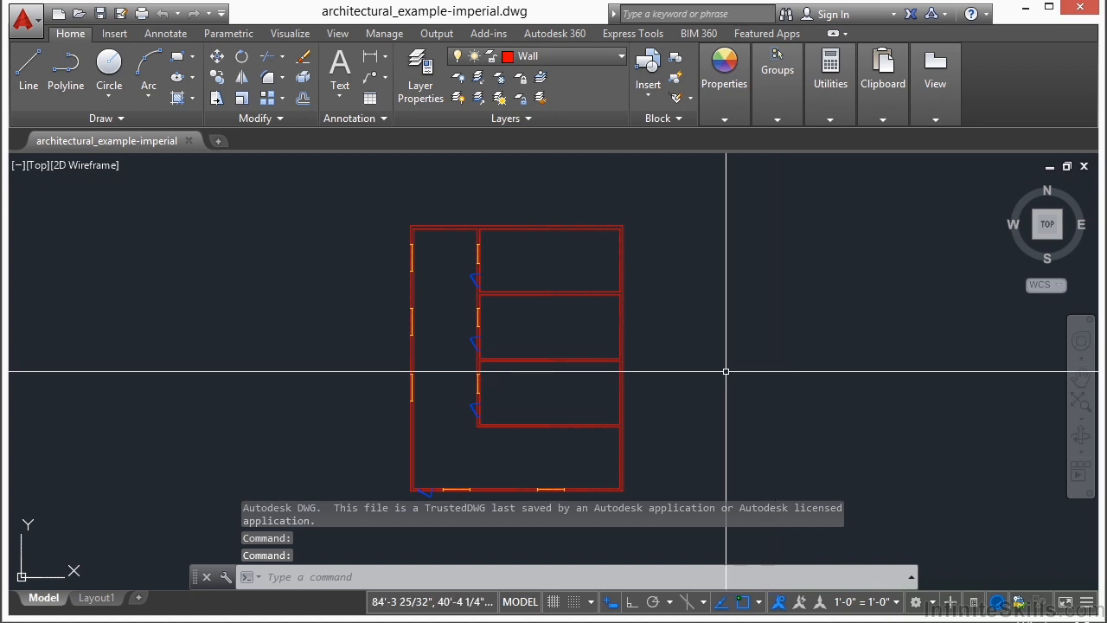
{"action": "middle_click_drag", "start_coordinate": [687, 390], "coordinate": [684, 351]}
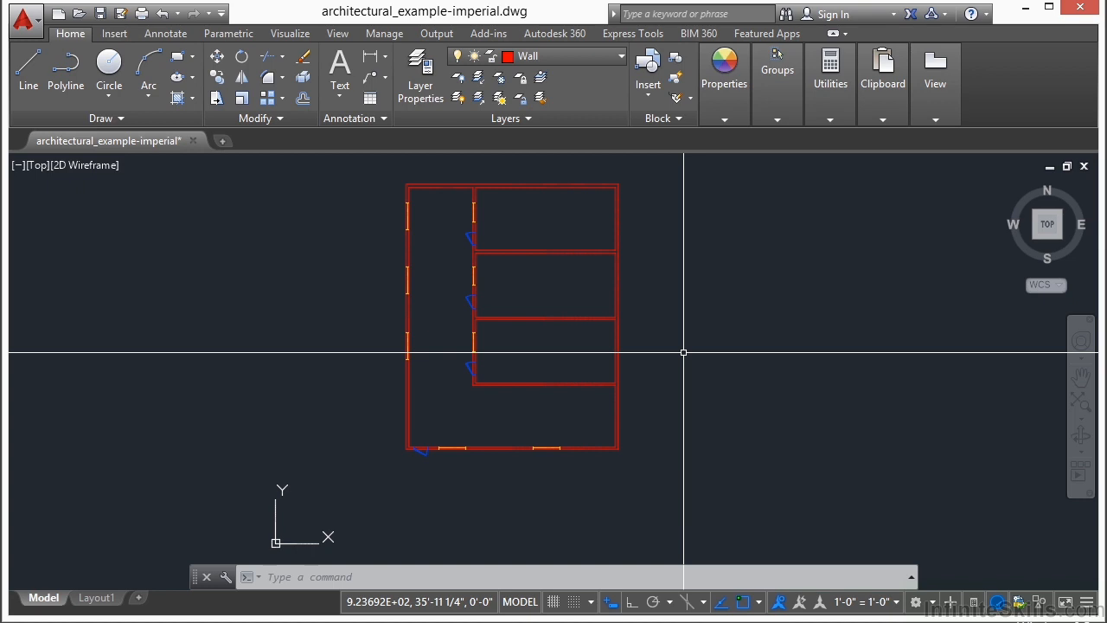
Step: Turn off the current Wall layer by picking an upper wall line of the floor plan
{"action": "left_click", "coordinate": [459, 79]}
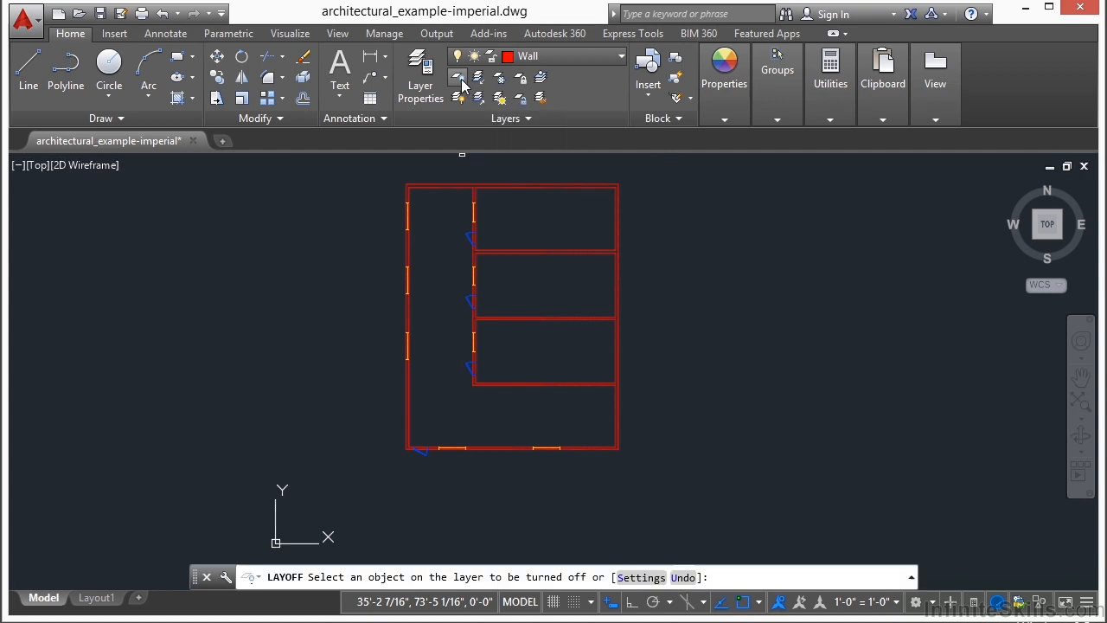
{"action": "left_click", "coordinate": [448, 182]}
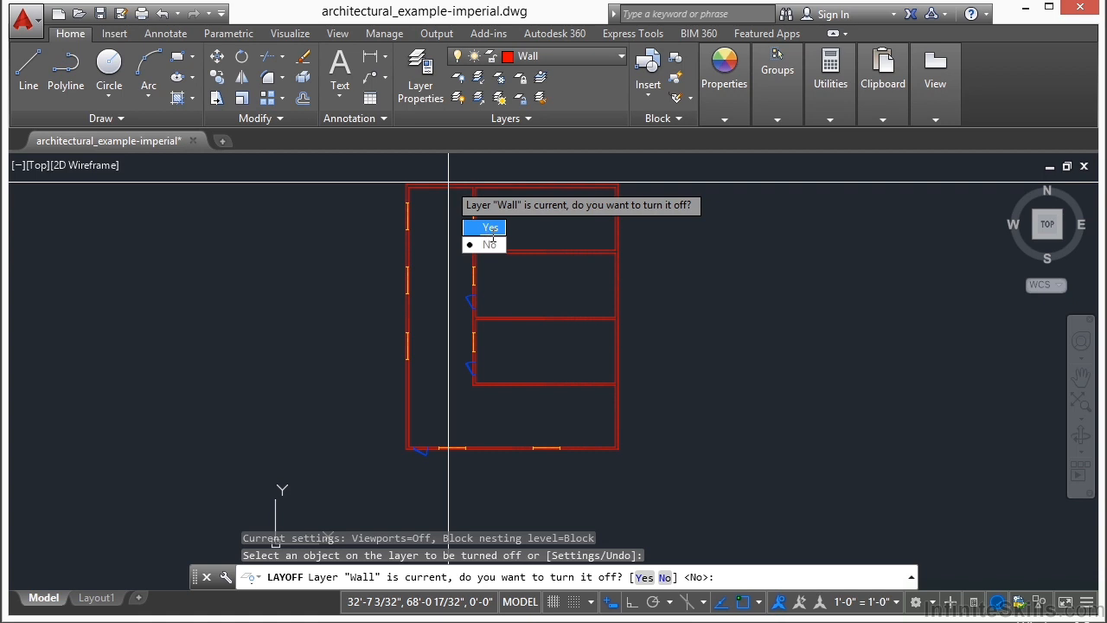
{"action": "left_click", "coordinate": [487, 230]}
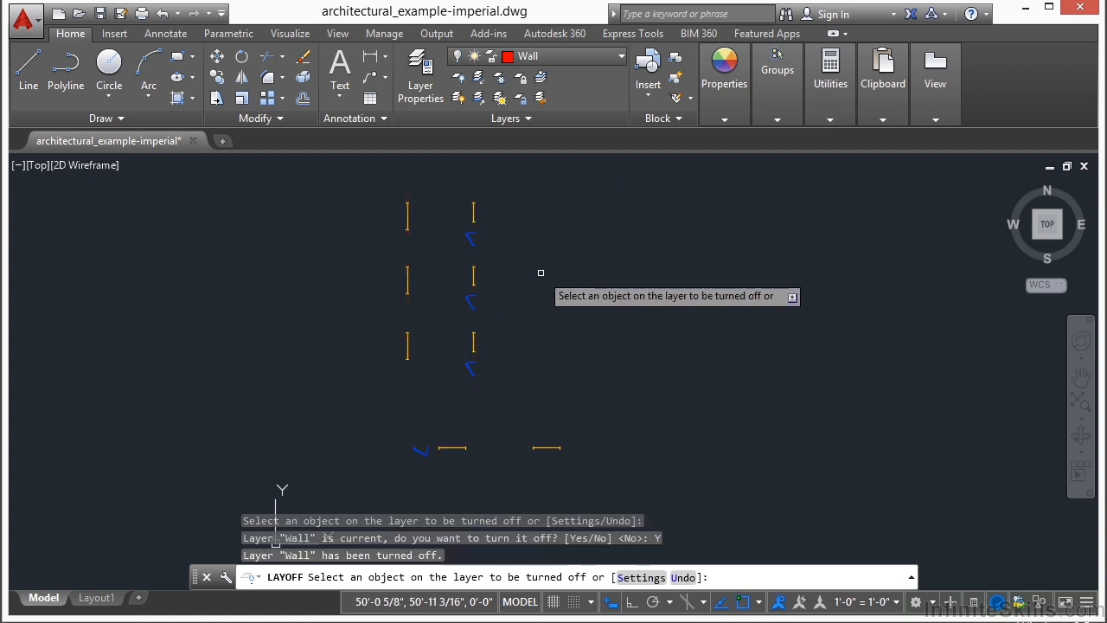
{"action": "key", "text": "Return"}
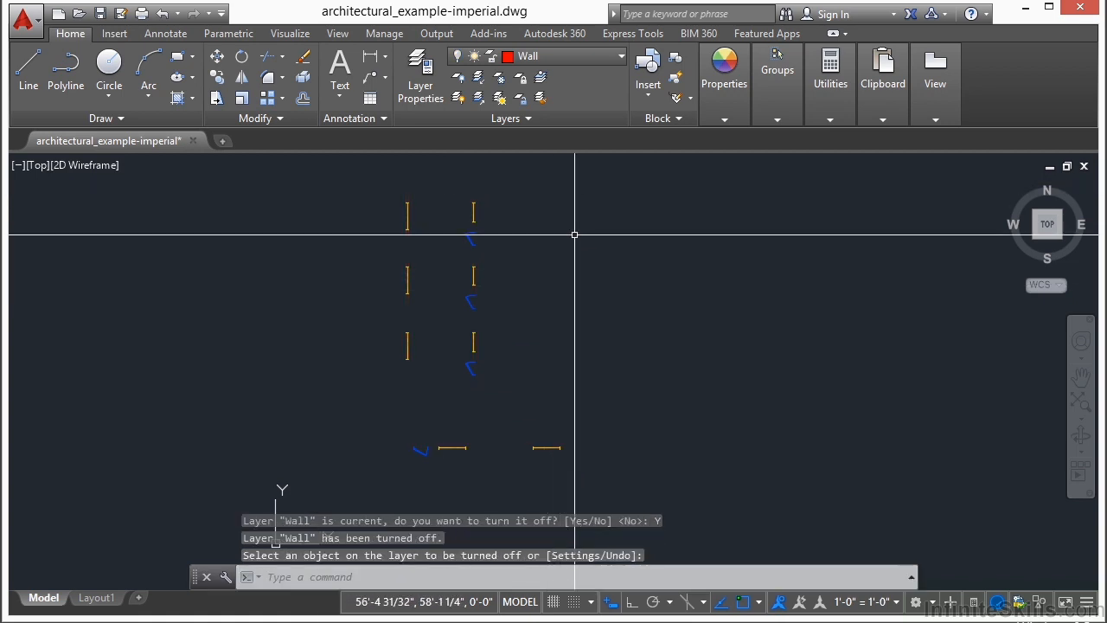
Step: Draw a steep diagonal line beside the floor plan on the turned-off Wall layer
{"action": "type", "text": "l"}
{"action": "key", "text": "Return"}
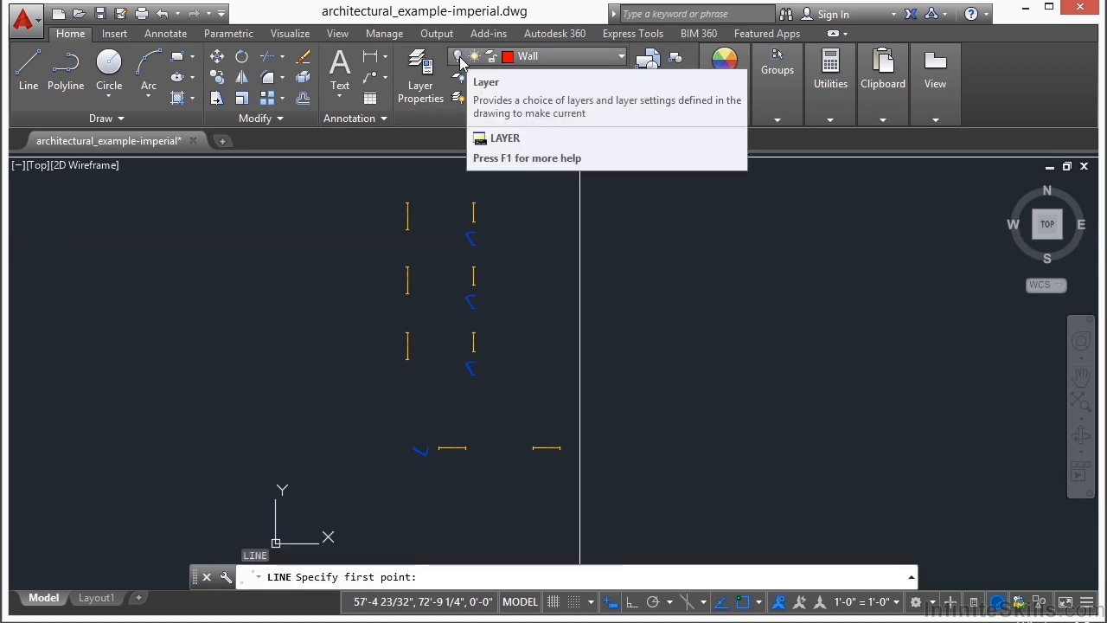
{"action": "left_click", "coordinate": [789, 216]}
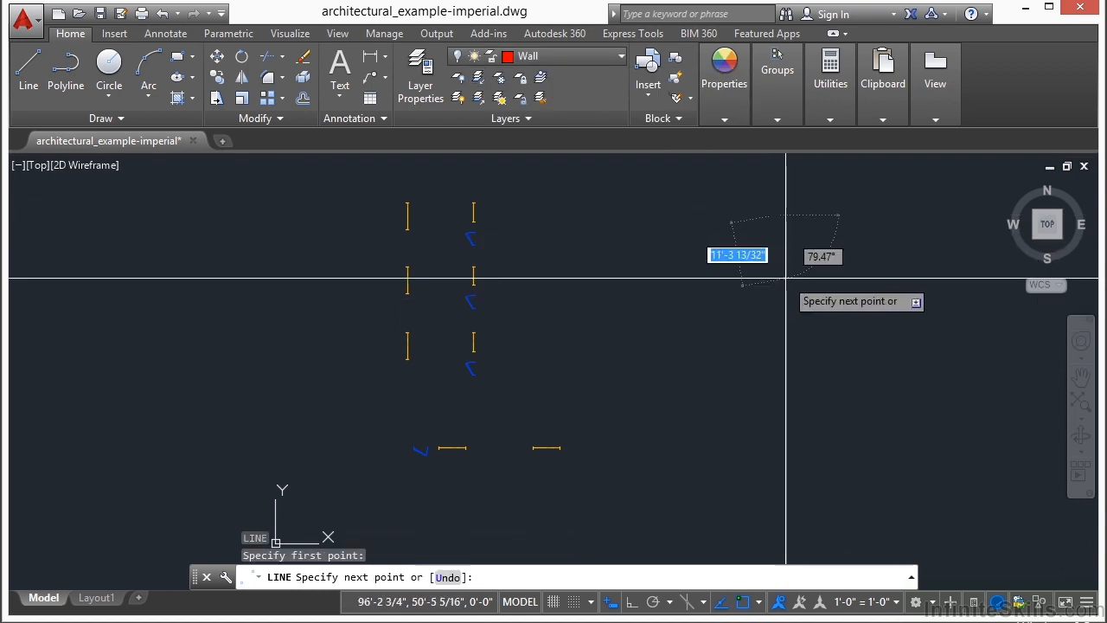
{"action": "left_click", "coordinate": [834, 367]}
{"action": "key", "text": "Return"}
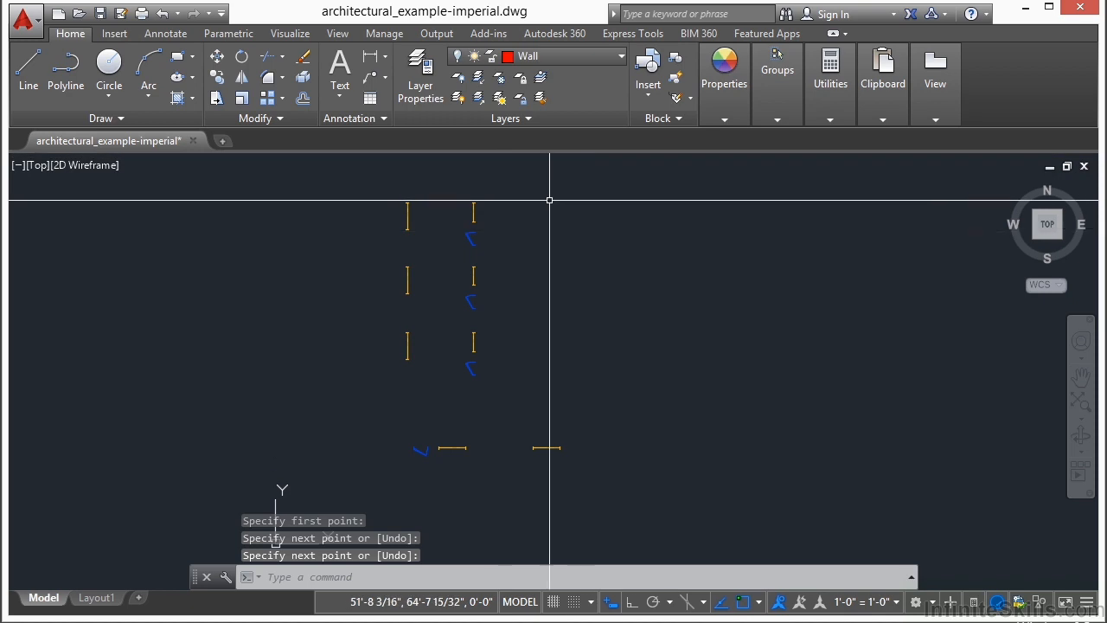
Step: Turn all layers back on and delete the diagonal line beside the floor plan
{"action": "left_click", "coordinate": [459, 100]}
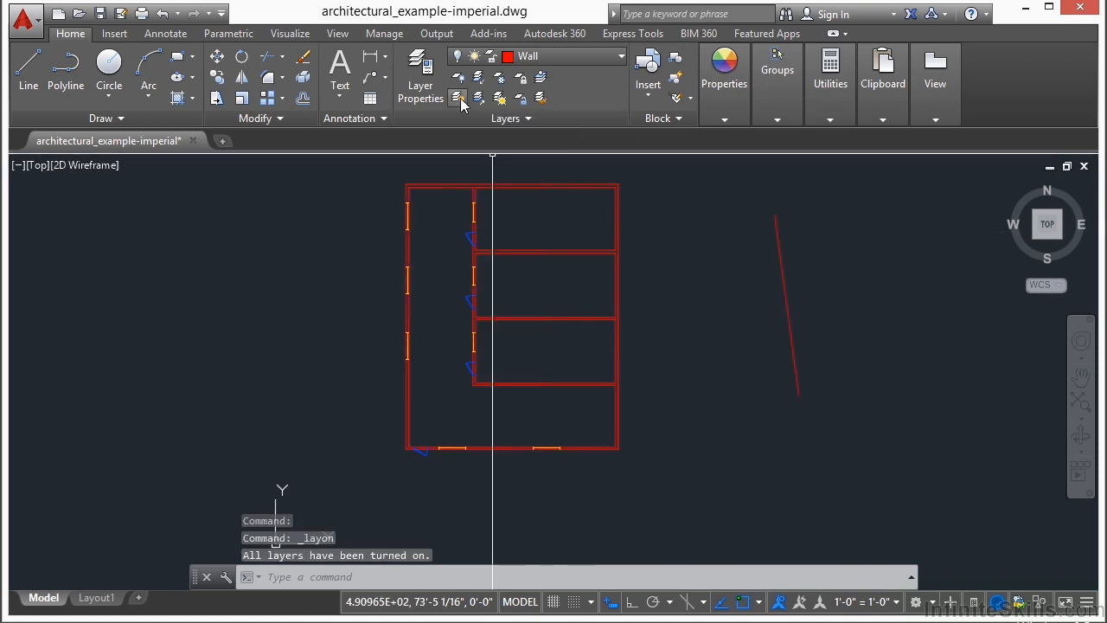
{"action": "left_click", "coordinate": [790, 296]}
{"action": "left_click", "coordinate": [734, 309]}
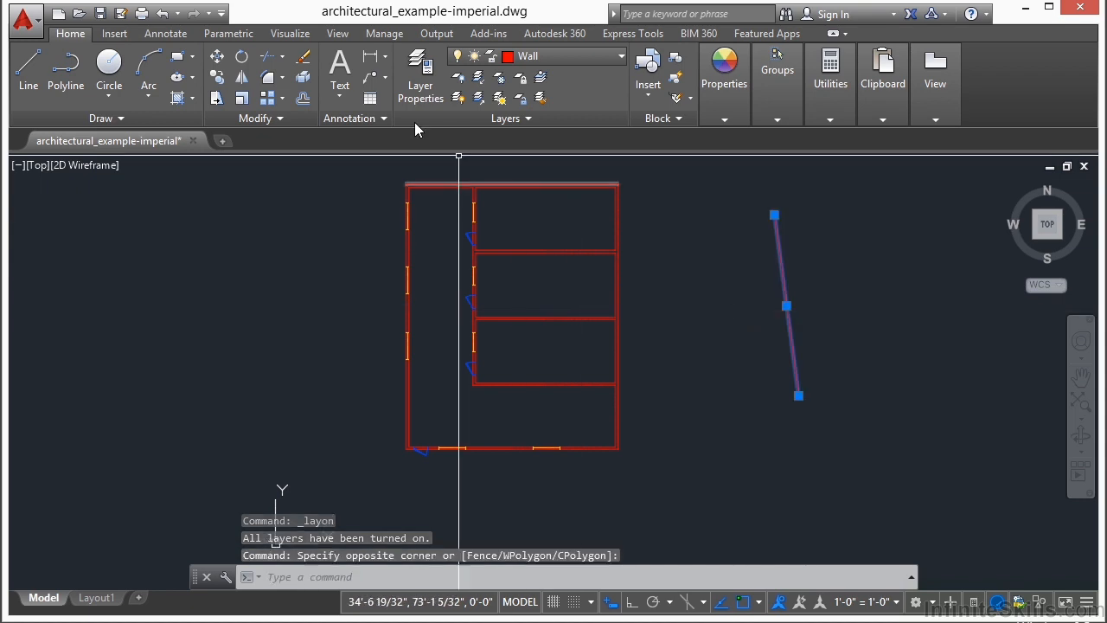
{"action": "key", "text": "Delete"}
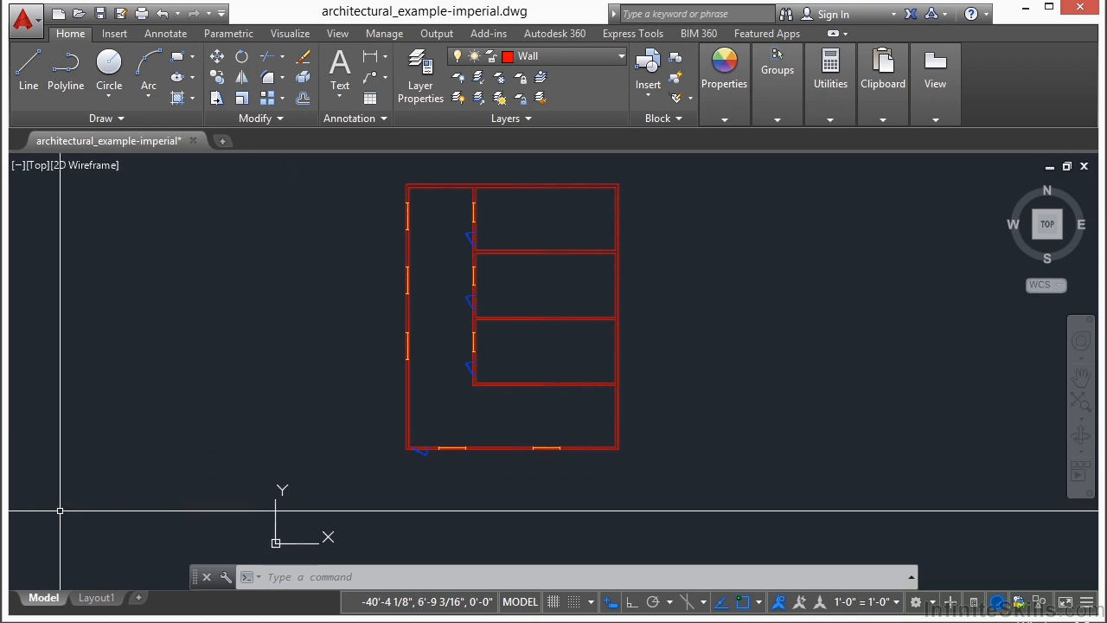
Step: Fit the whole floor plan inside the Layout1 viewport and lock the viewport's view
{"action": "left_click", "coordinate": [96, 598]}
{"action": "middle_click_drag", "start_coordinate": [369, 442], "coordinate": [455, 335]}
{"action": "double_click", "coordinate": [499, 341]}
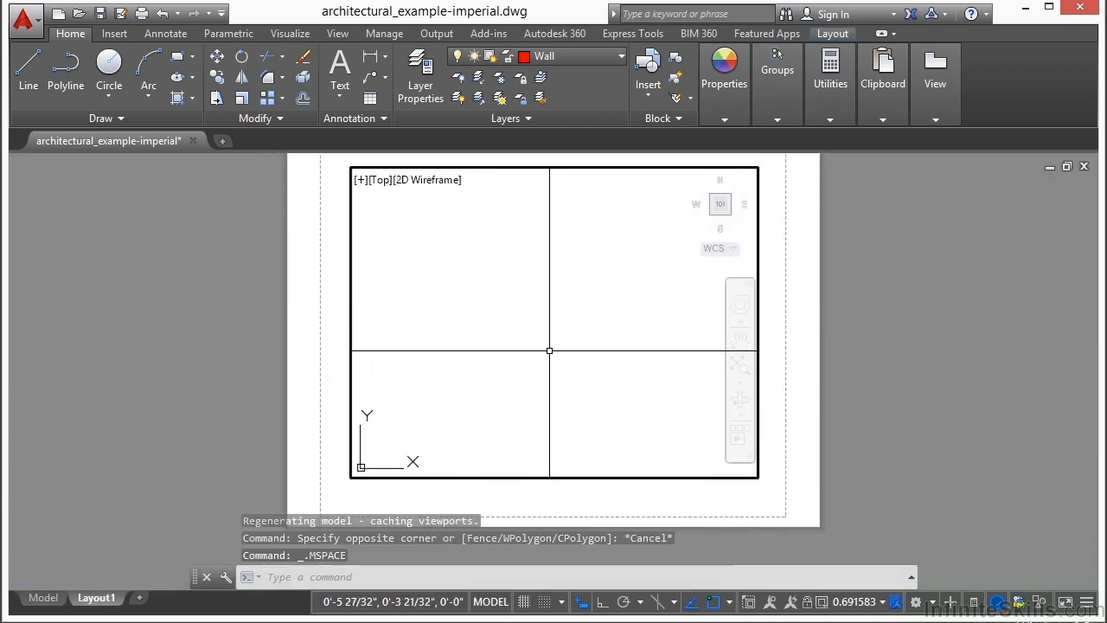
{"action": "middle_click", "coordinate": [598, 358]}
{"action": "middle_click", "coordinate": [599, 358]}
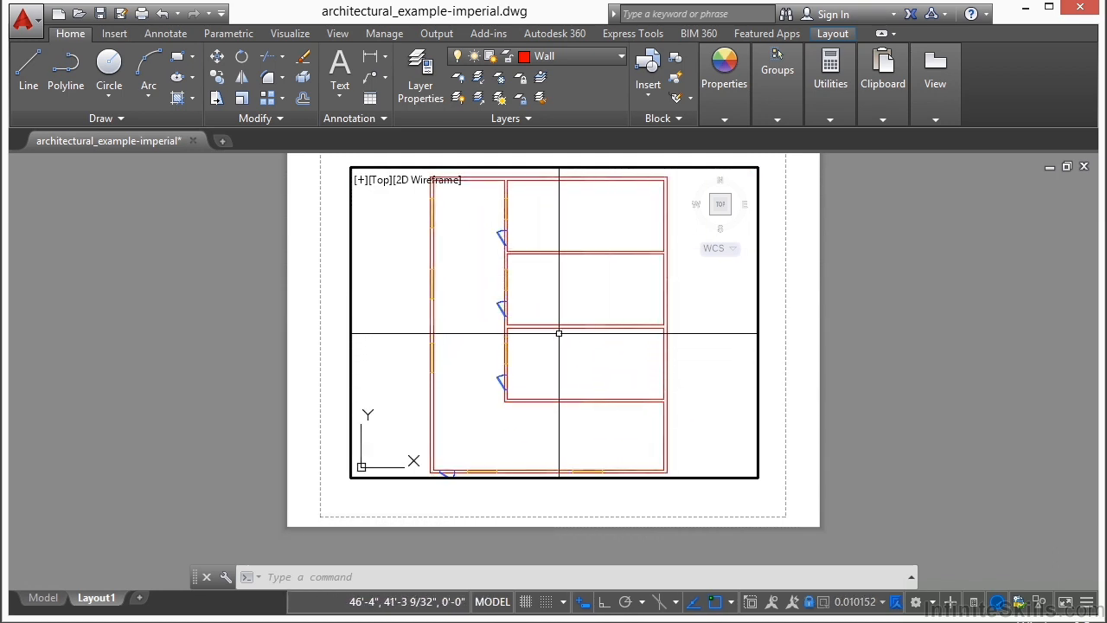
Step: Freeze the Windows layer in the Layout1 viewport by picking a window in the interior wall
{"action": "scroll", "coordinate": [524, 266], "scroll_direction": "down", "scroll_amount": 2}
{"action": "scroll", "coordinate": [467, 246], "scroll_direction": "up", "scroll_amount": 8}
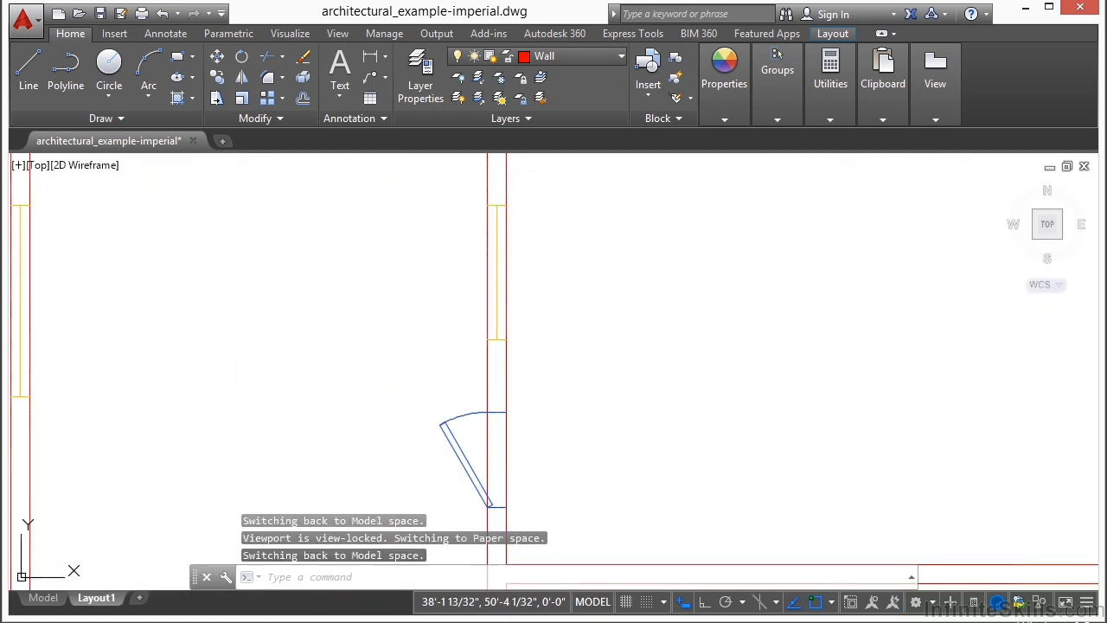
{"action": "scroll", "coordinate": [566, 341], "scroll_direction": "down", "scroll_amount": 4}
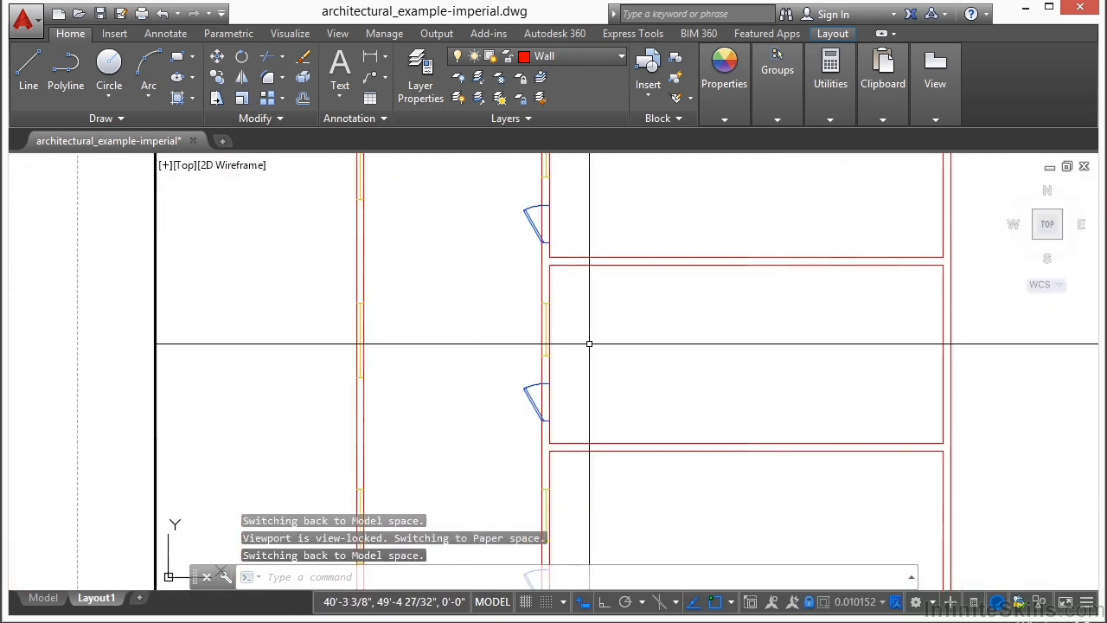
{"action": "scroll", "coordinate": [614, 343], "scroll_direction": "down", "scroll_amount": 2}
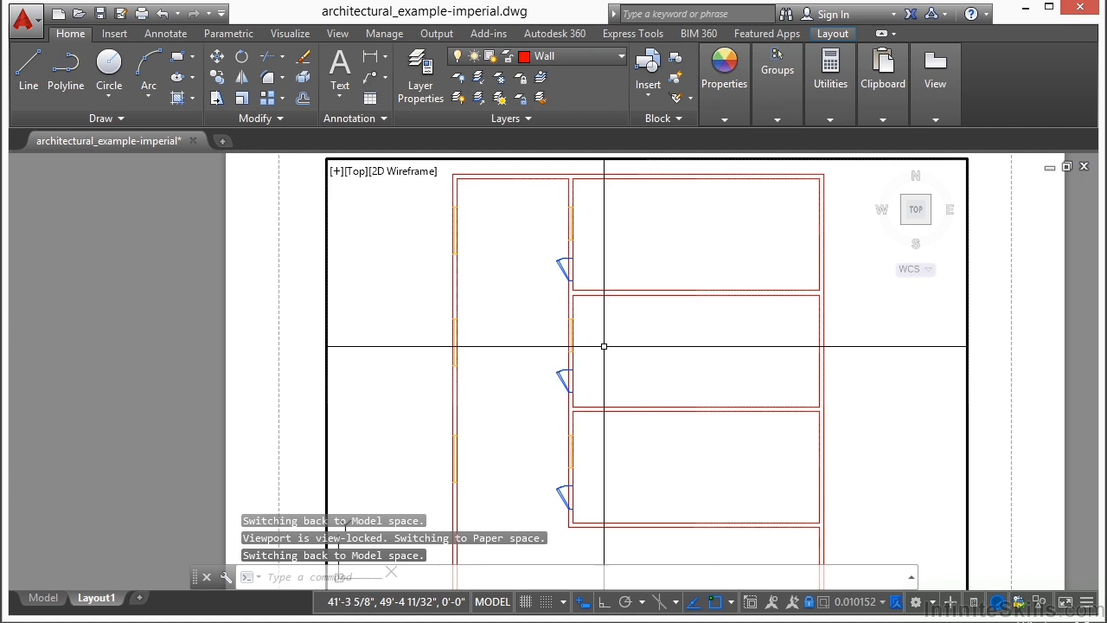
{"action": "scroll", "coordinate": [614, 344], "scroll_direction": "down", "scroll_amount": 2}
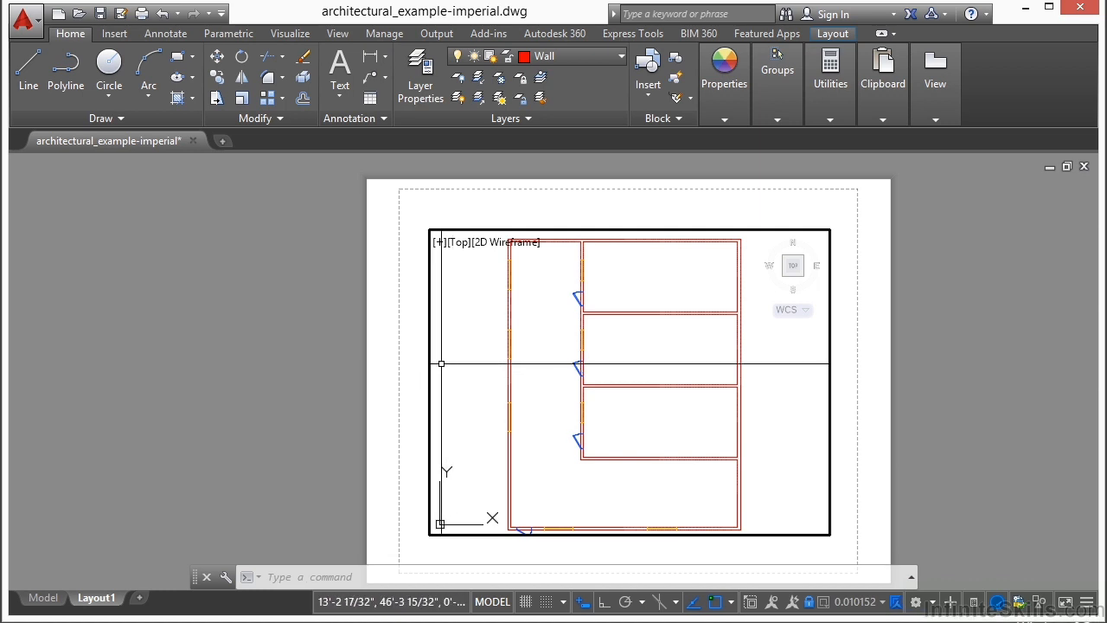
{"action": "scroll", "coordinate": [288, 336], "scroll_direction": "down", "scroll_amount": 2}
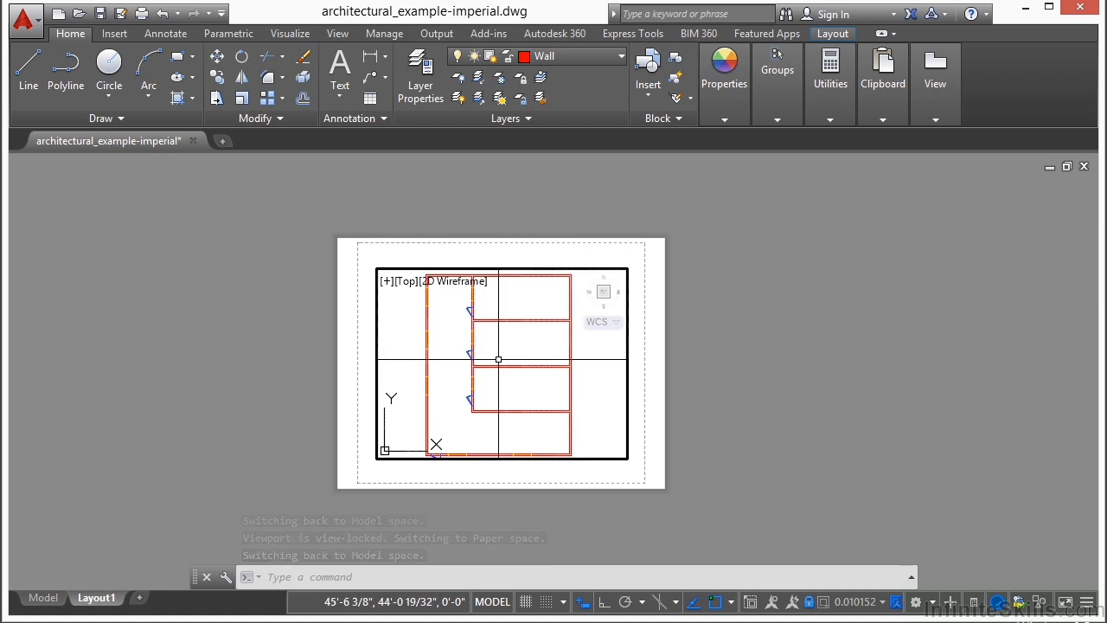
{"action": "scroll", "coordinate": [473, 354], "scroll_direction": "up", "scroll_amount": 2}
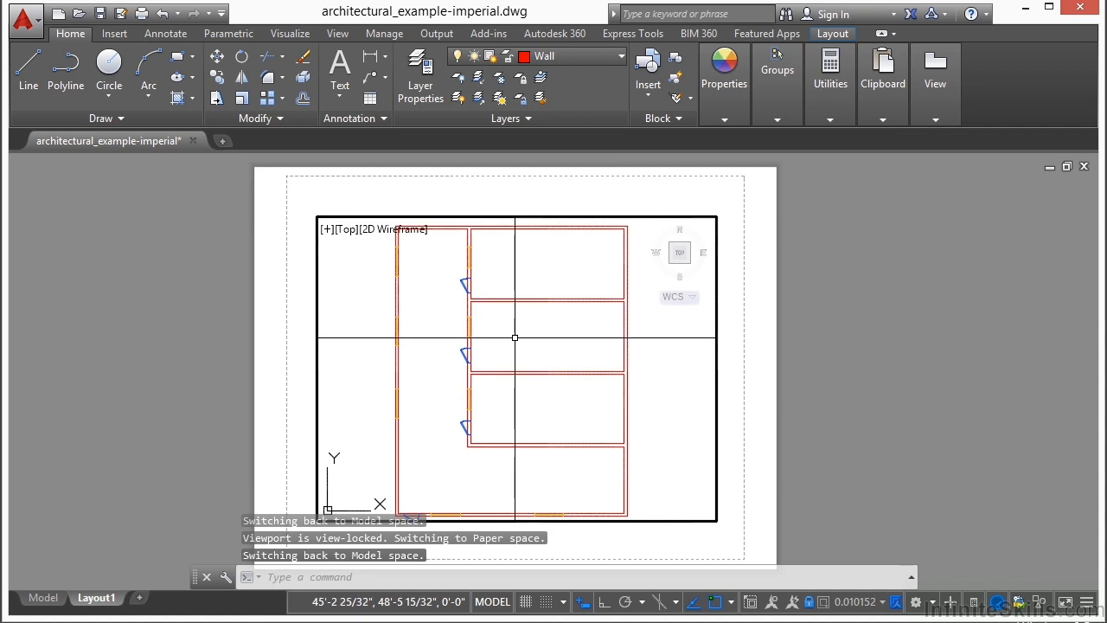
{"action": "left_click", "coordinate": [501, 83]}
{"action": "scroll", "coordinate": [468, 279], "scroll_direction": "up", "scroll_amount": 8}
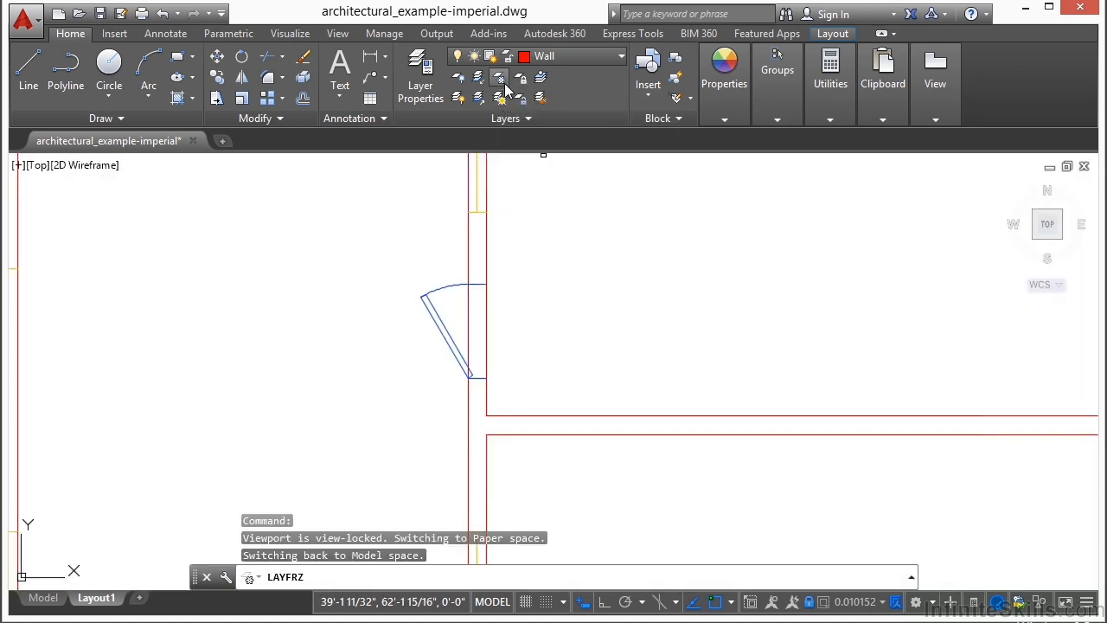
{"action": "left_click", "coordinate": [476, 203]}
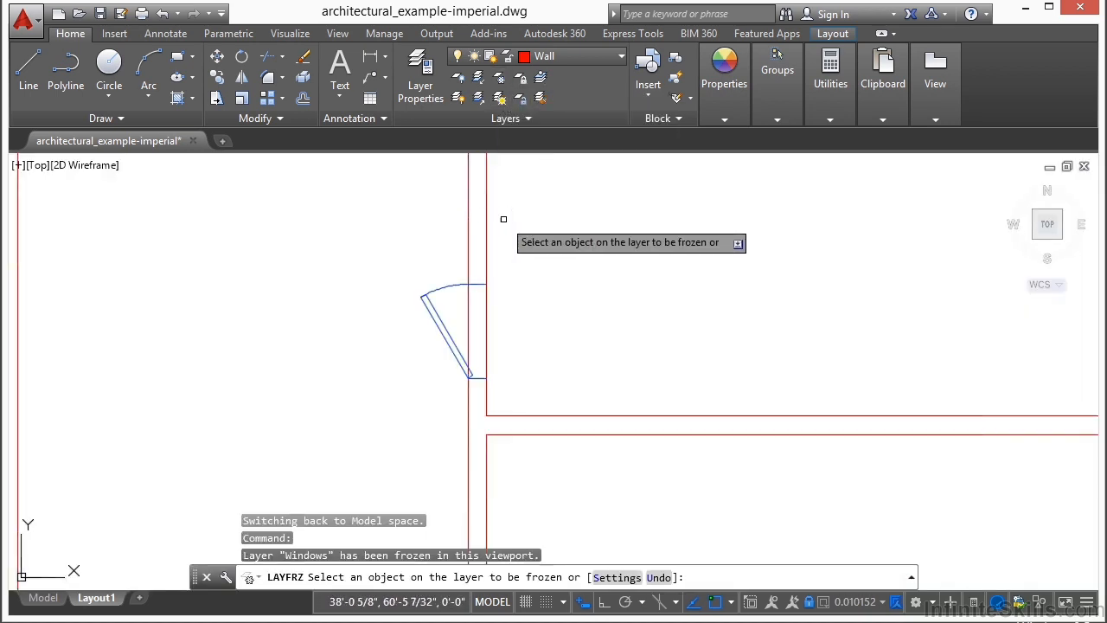
{"action": "key", "text": "Return"}
{"action": "scroll", "coordinate": [553, 277], "scroll_direction": "down", "scroll_amount": 5}
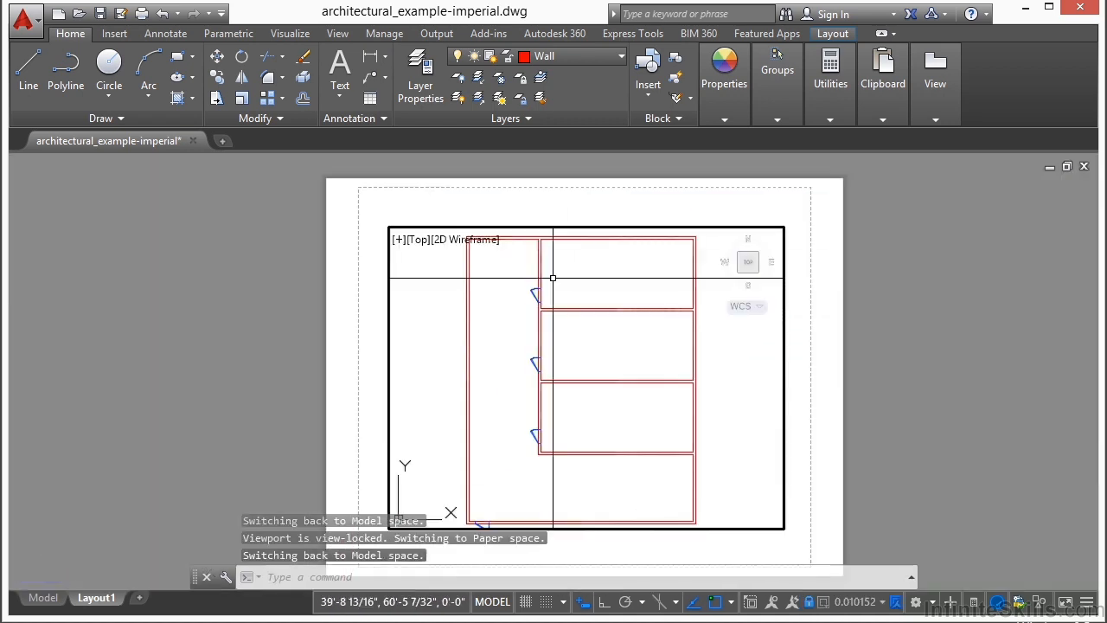
Step: Leave the viewport and compare the windows in model space with those on Layout1
{"action": "double_click", "coordinate": [297, 403]}
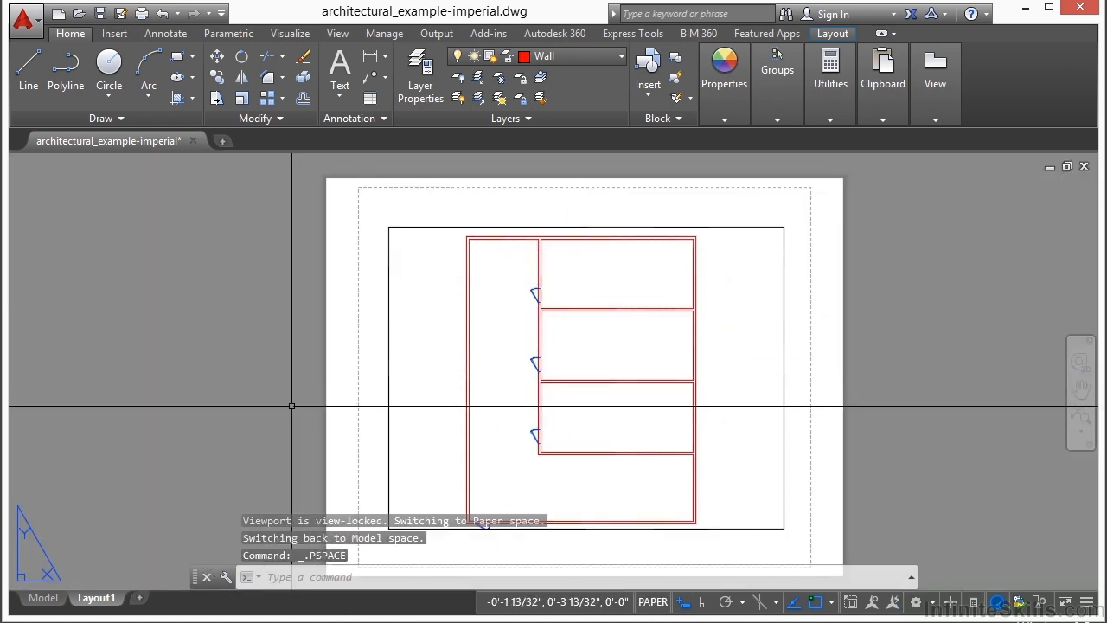
{"action": "left_click", "coordinate": [41, 598]}
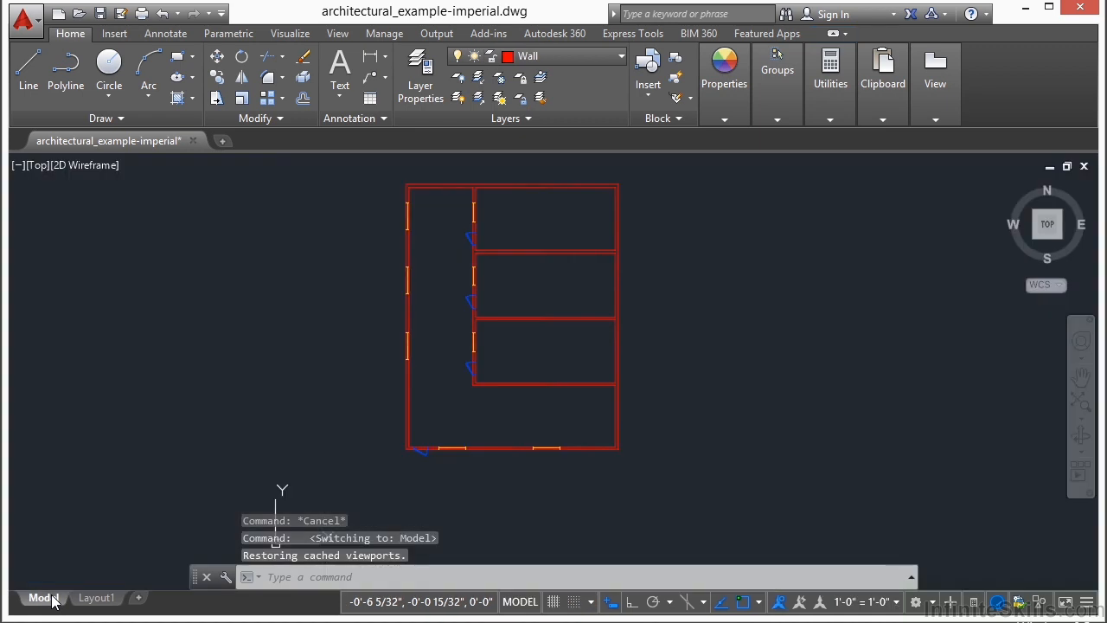
{"action": "scroll", "coordinate": [471, 220], "scroll_direction": "down", "scroll_amount": 4}
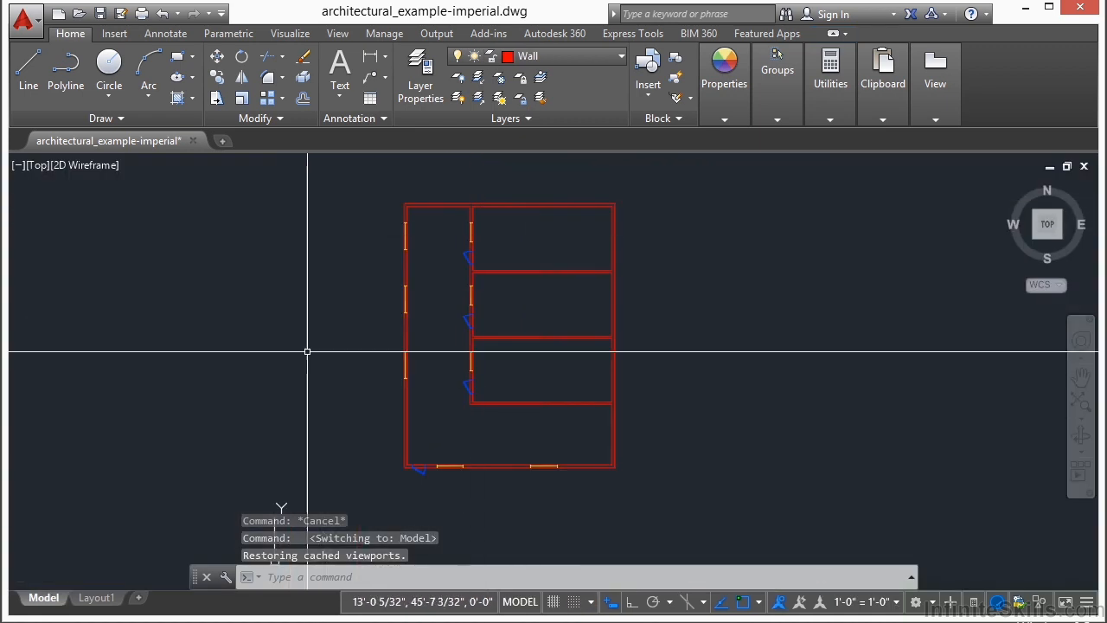
{"action": "left_click", "coordinate": [96, 598]}
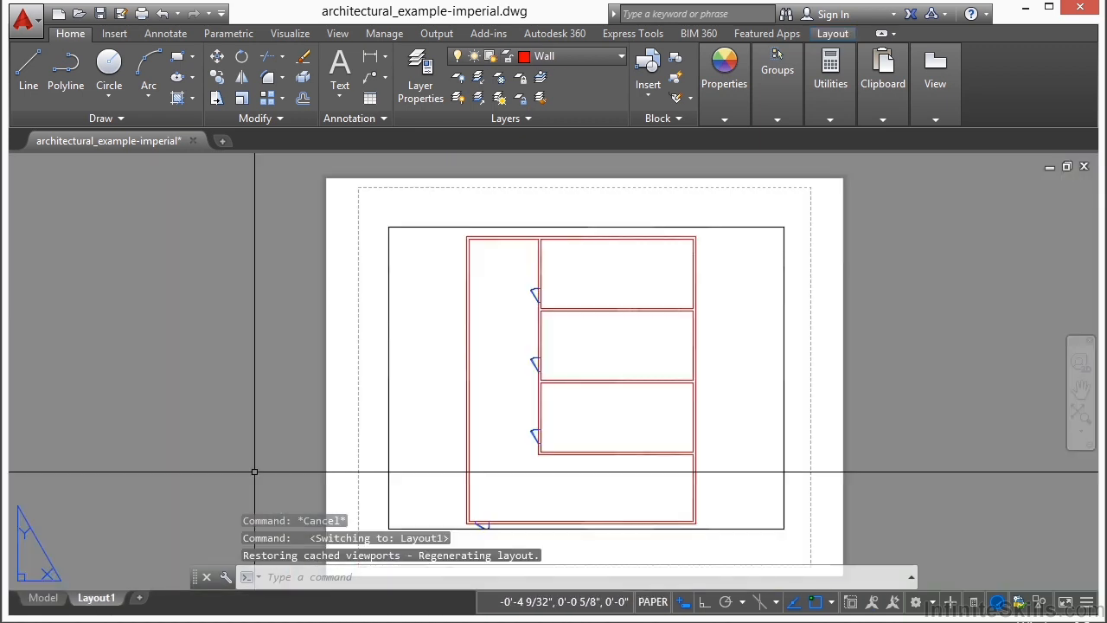
Step: Turn off the Doors layer by picking a door inside the Layout1 viewport, and return to paper space
{"action": "double_click", "coordinate": [556, 366]}
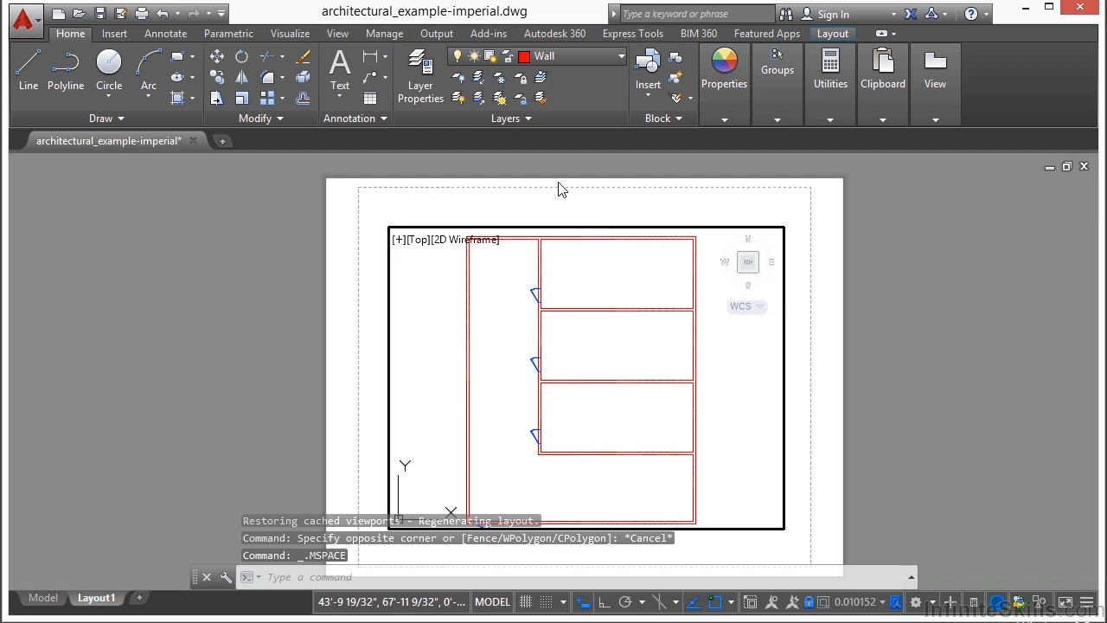
{"action": "left_click", "coordinate": [459, 79]}
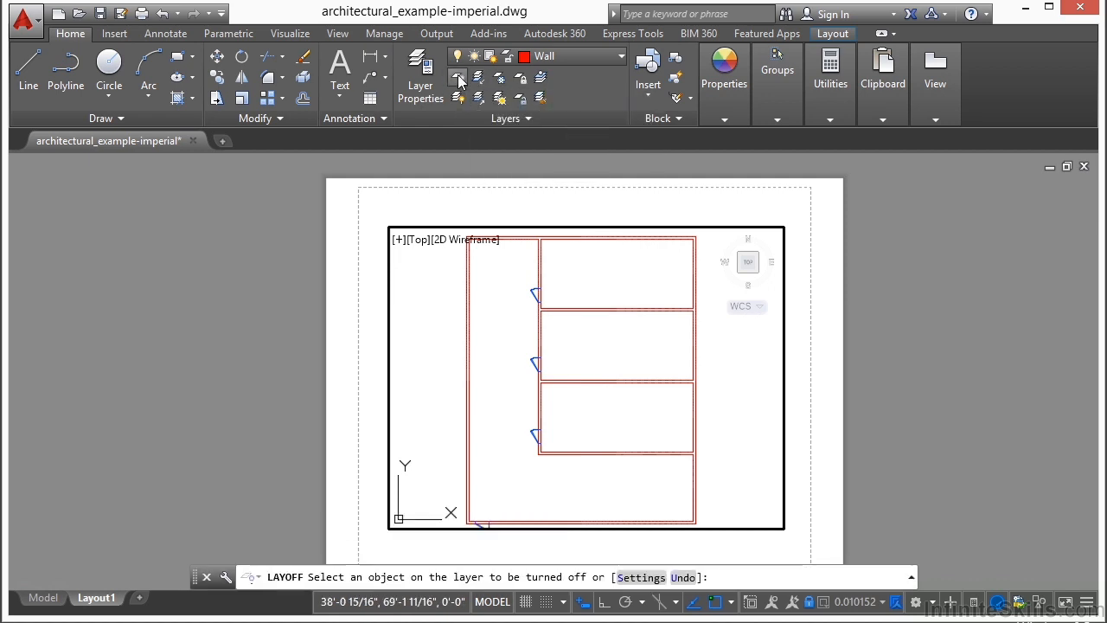
{"action": "left_click", "coordinate": [532, 295]}
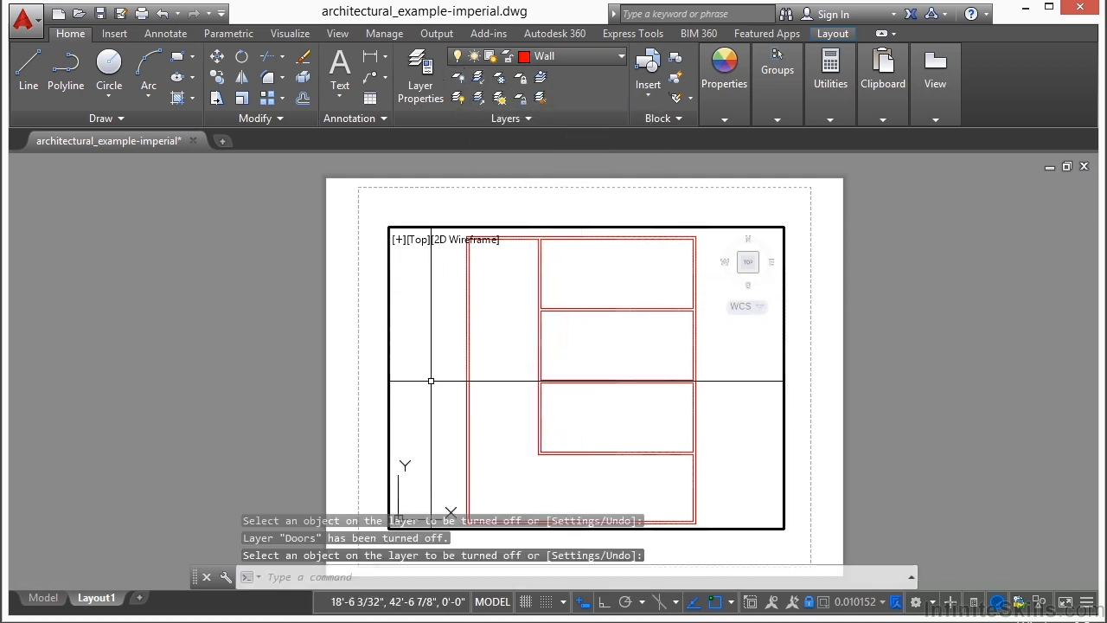
{"action": "double_click", "coordinate": [363, 363]}
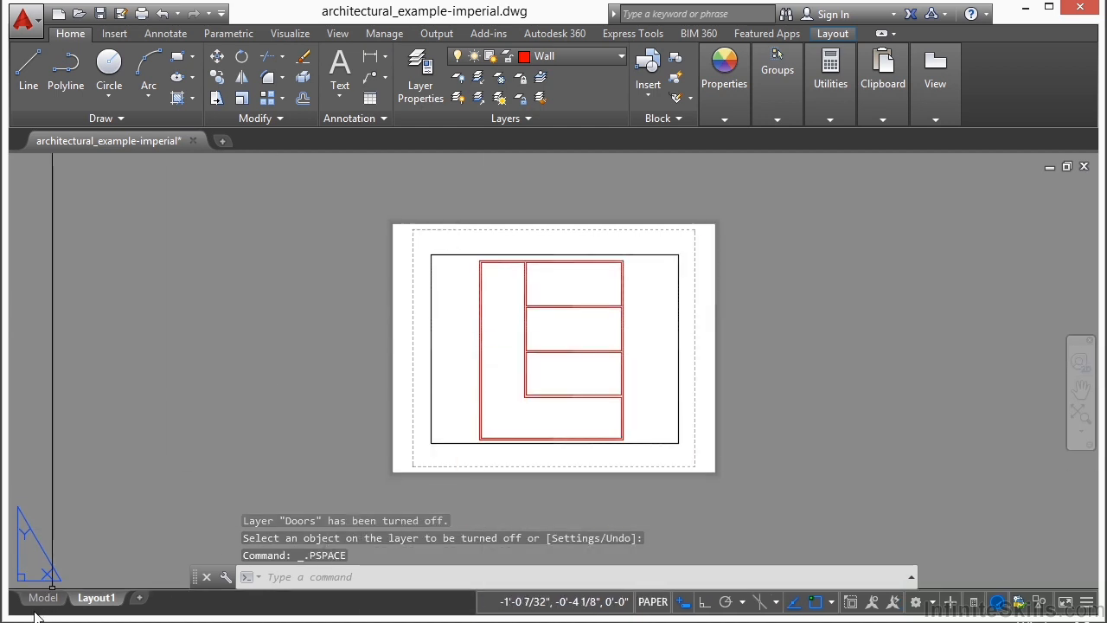
Step: Switch to model space and check the doors in the floor plan
{"action": "left_click", "coordinate": [41, 597]}
{"action": "scroll", "coordinate": [514, 281], "scroll_direction": "up", "scroll_amount": 3}
{"action": "scroll", "coordinate": [512, 285], "scroll_direction": "down", "scroll_amount": 3}
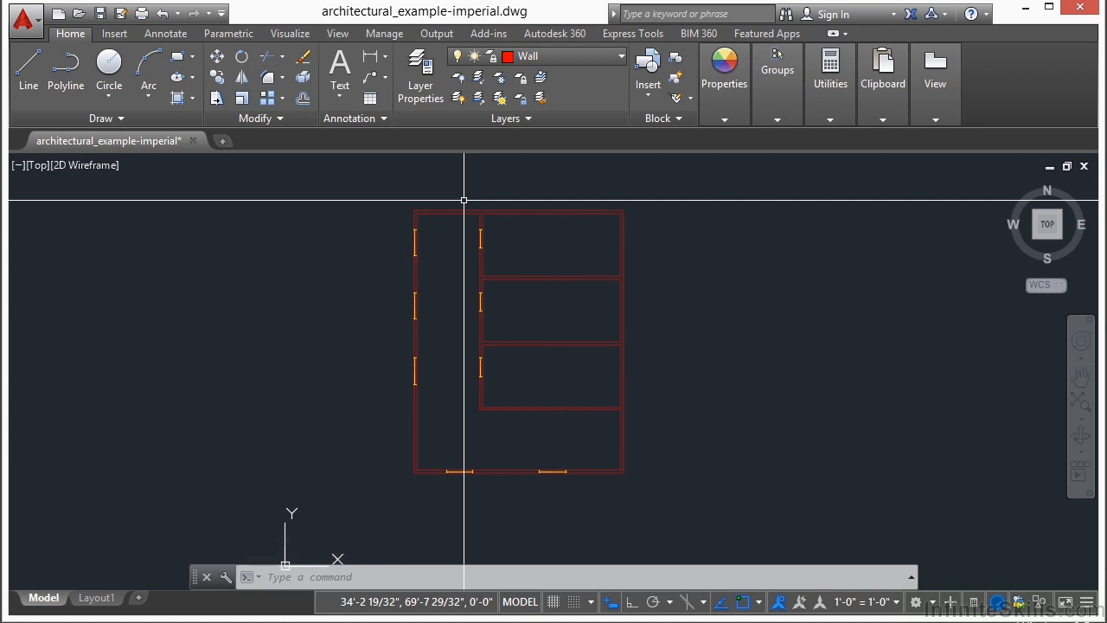
Step: Try to move the upper outer wall lines with the Wall layer locked
{"action": "type", "text": "m"}
{"action": "key", "text": "Return"}
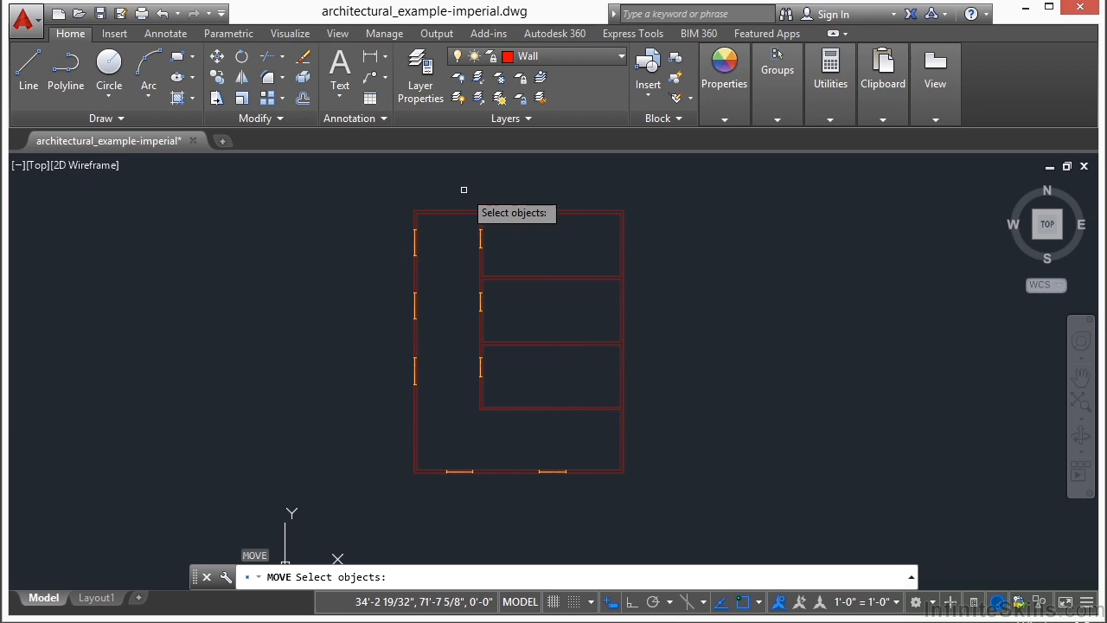
{"action": "left_click", "coordinate": [463, 189]}
{"action": "left_click", "coordinate": [450, 240]}
{"action": "left_click", "coordinate": [450, 229]}
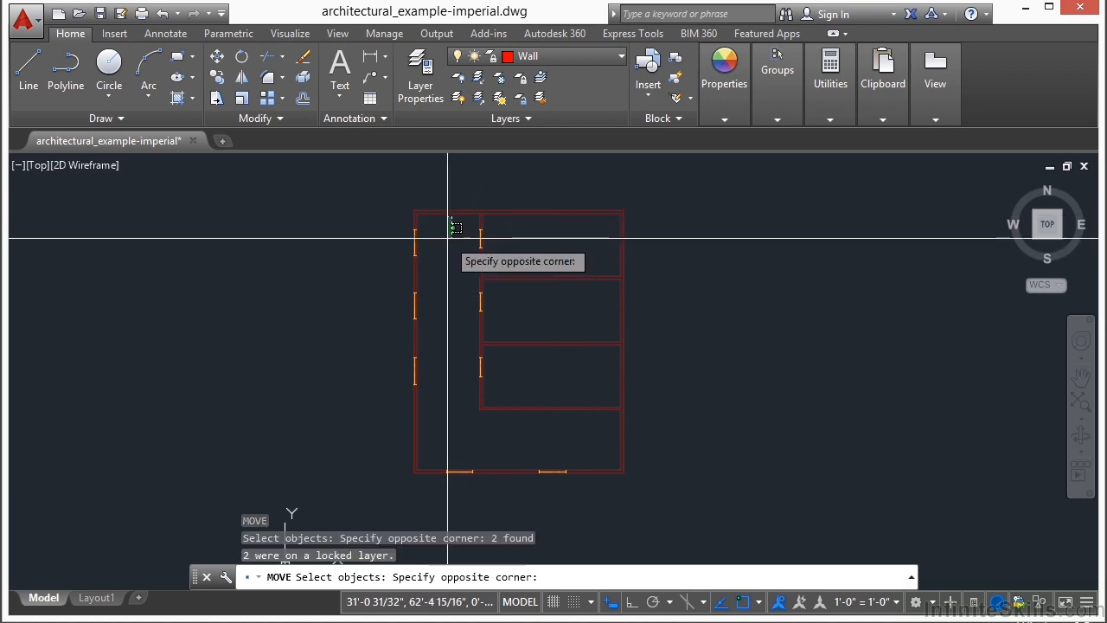
{"action": "left_click", "coordinate": [446, 277]}
{"action": "key", "text": "Return"}
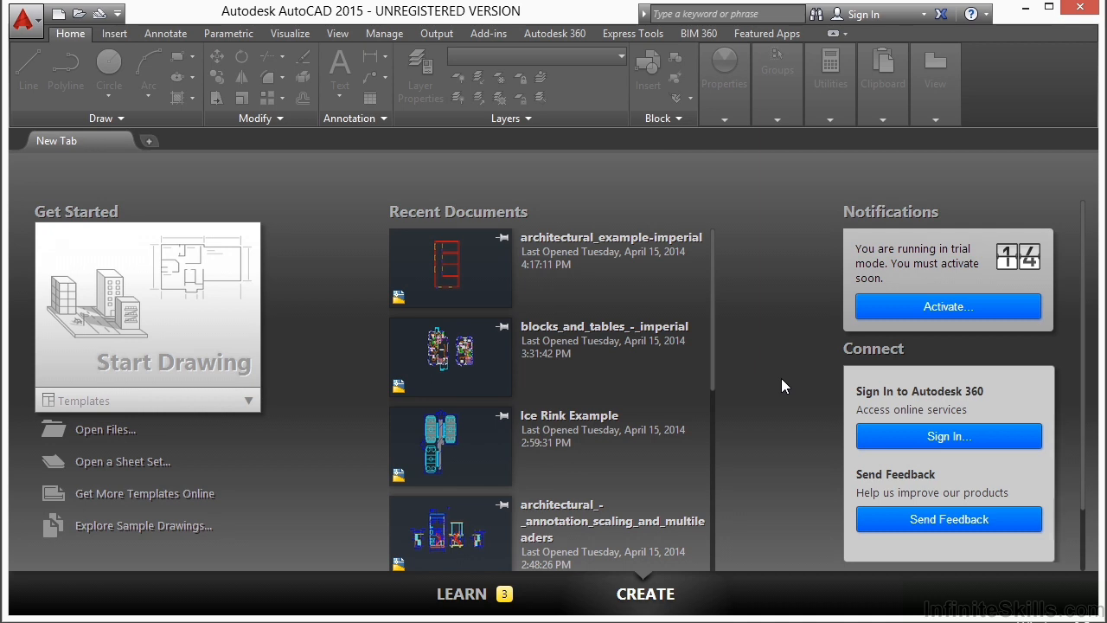
Step: Open the drawing architectural_example-imperial.dwg from the 09 folder
{"action": "left_click", "coordinate": [109, 430]}
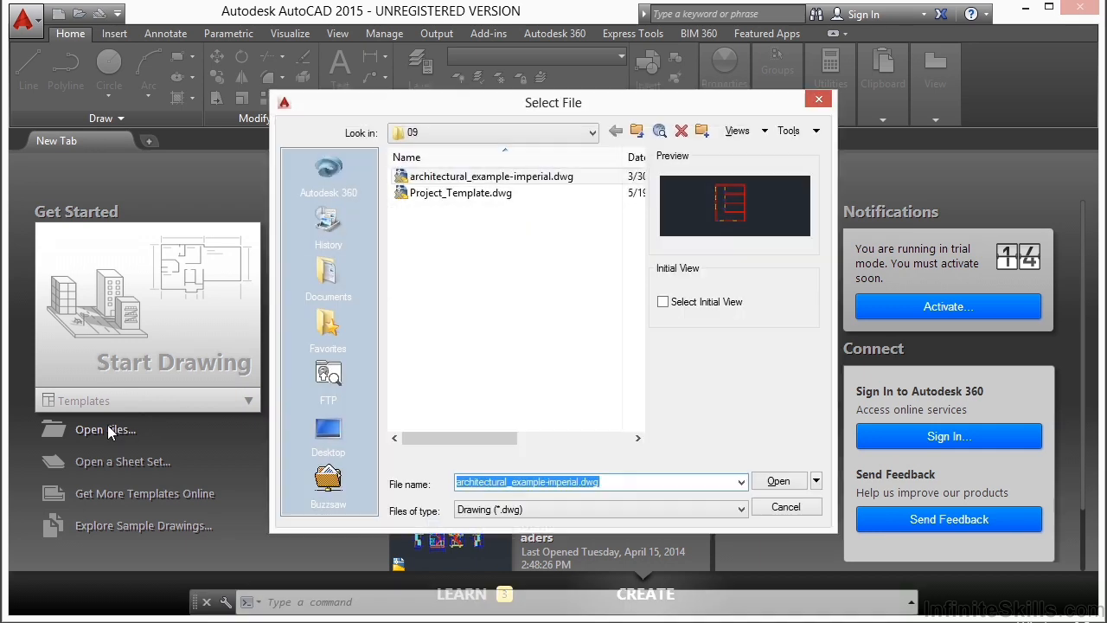
{"action": "left_click", "coordinate": [510, 177]}
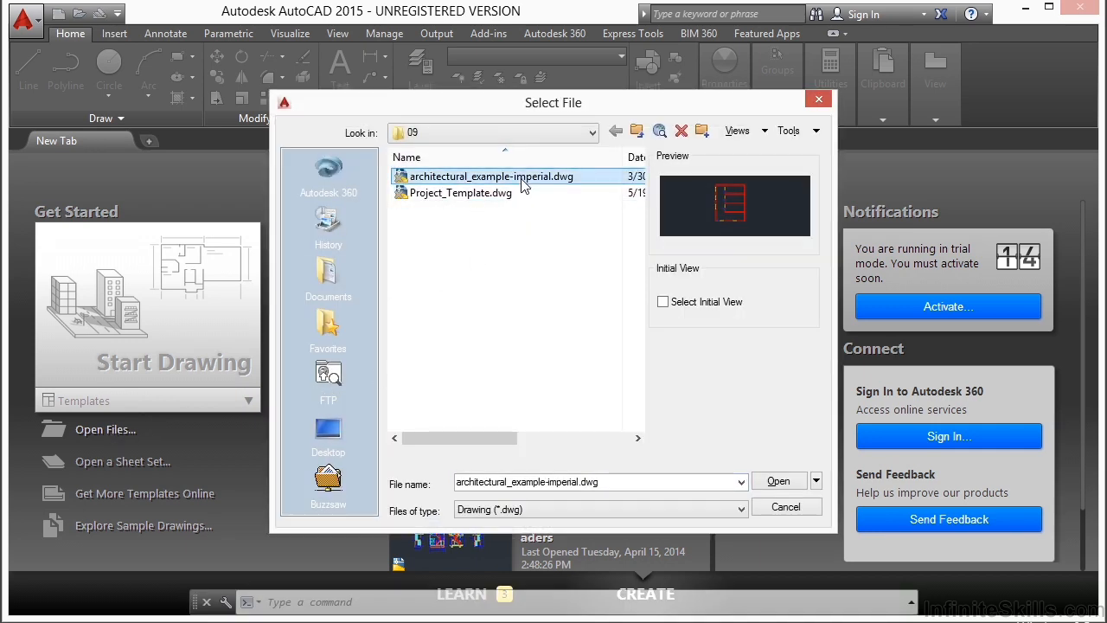
{"action": "left_click", "coordinate": [779, 482]}
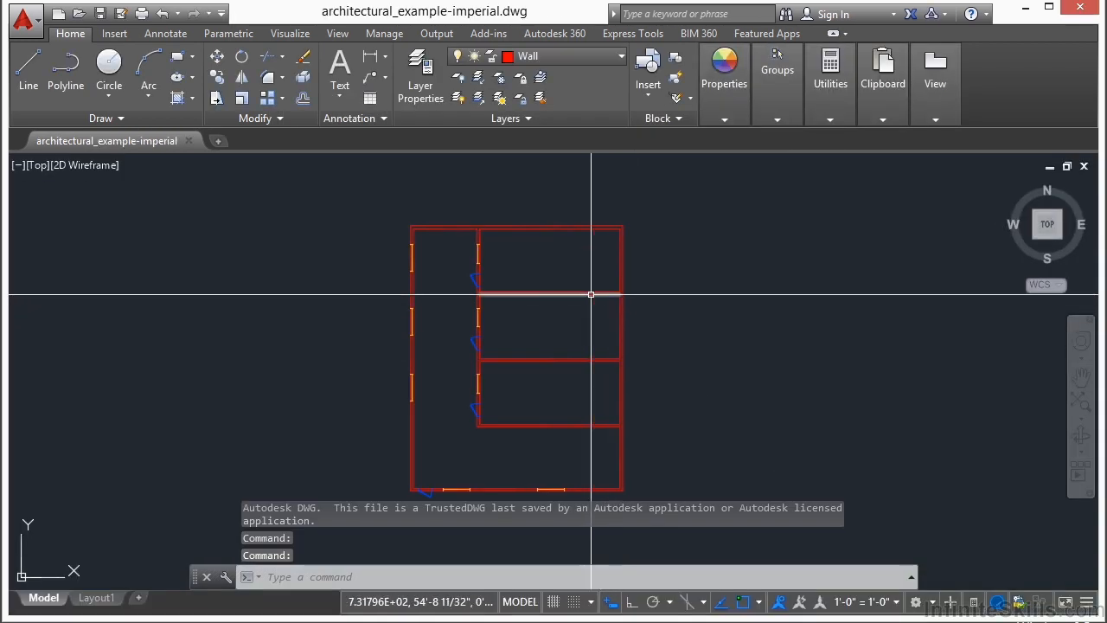
{"action": "mouse_move", "coordinate": [657, 332]}
{"action": "middle_mouse_down"}
{"action": "mouse_move", "coordinate": [648, 309]}
{"action": "mouse_move", "coordinate": [432, 314]}
{"action": "middle_mouse_up"}
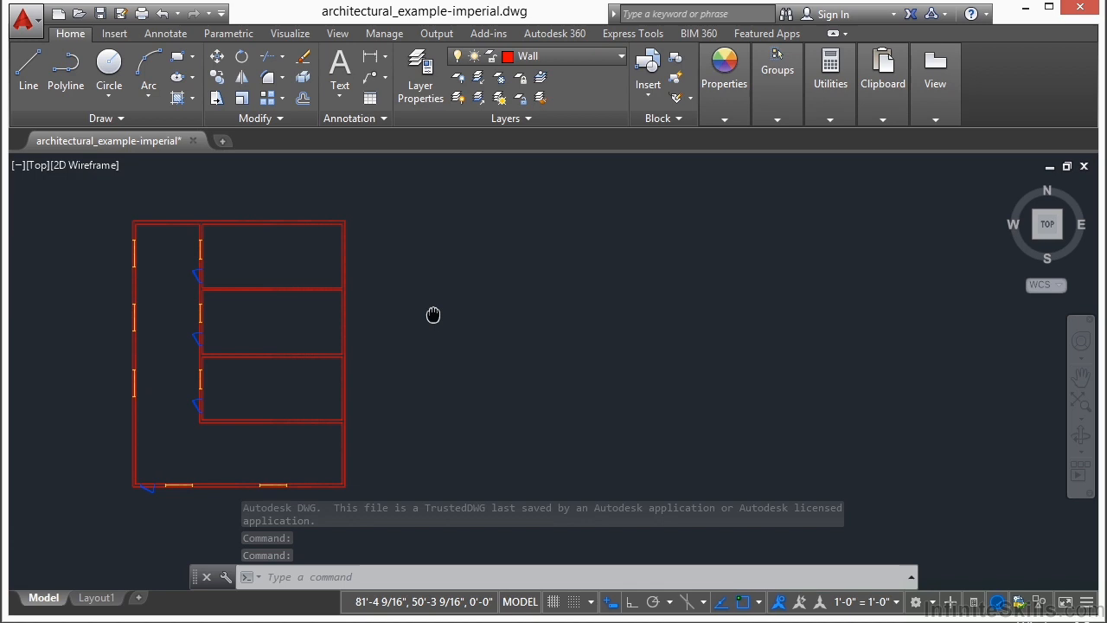
Step: Create a new layer in the Layer Properties Manager, freeze and thaw it, and make it the current layer
{"action": "left_click", "coordinate": [407, 71]}
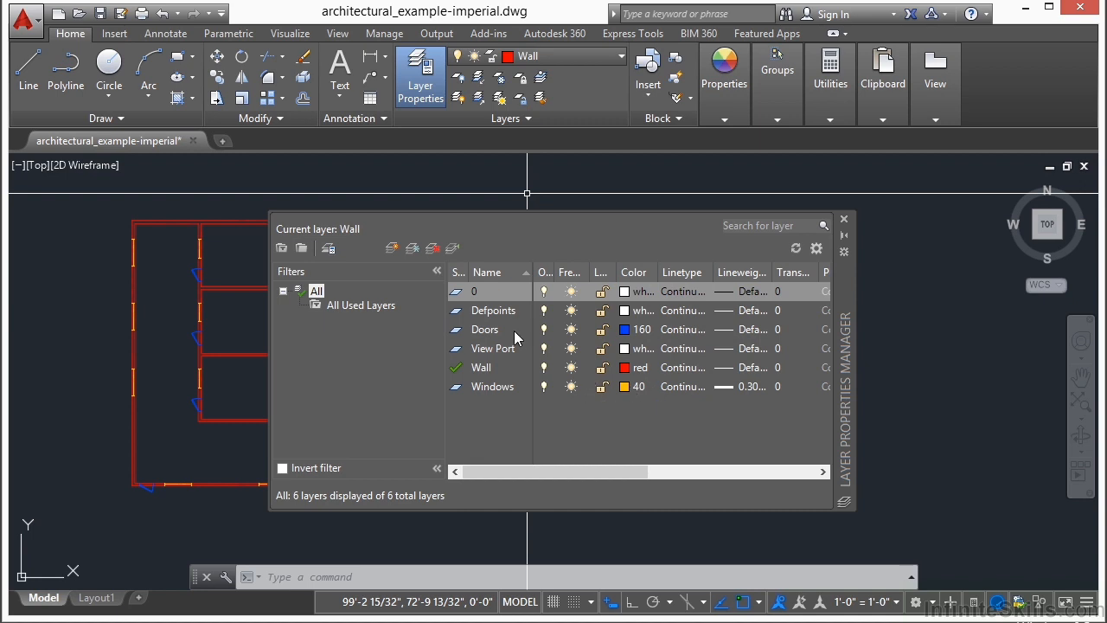
{"action": "left_click", "coordinate": [394, 249]}
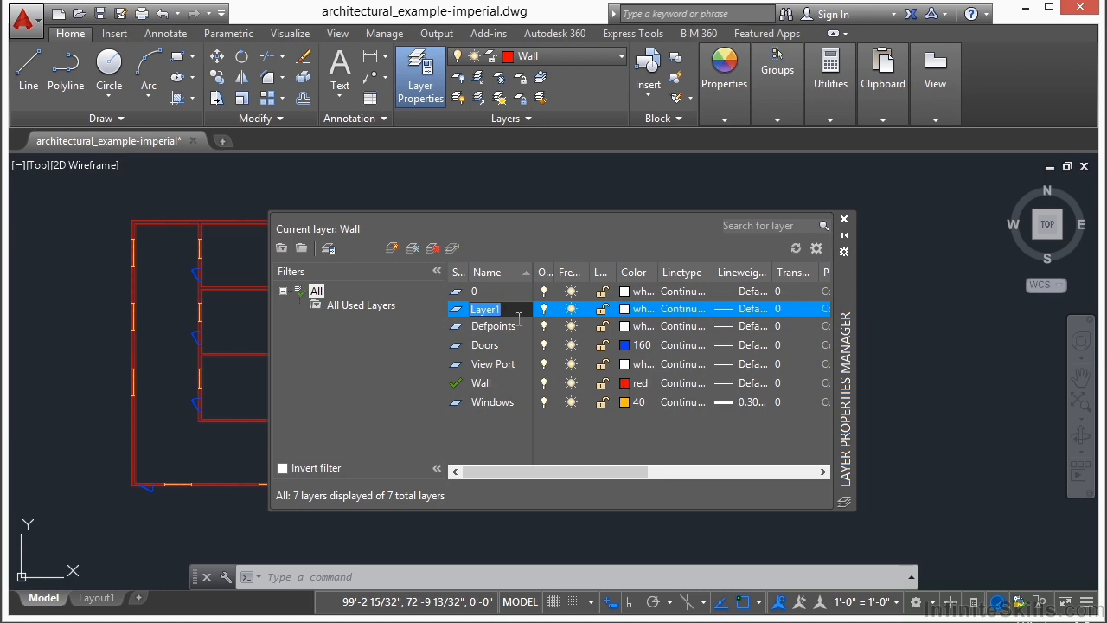
{"action": "left_click", "coordinate": [552, 313]}
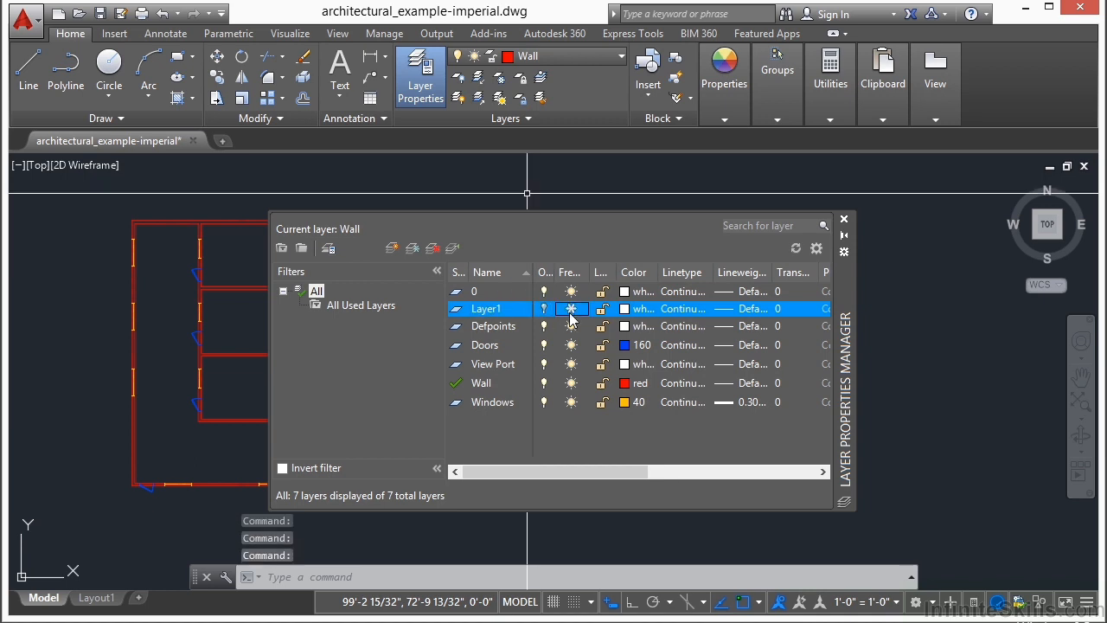
{"action": "left_click", "coordinate": [570, 314]}
{"action": "double_click", "coordinate": [508, 313]}
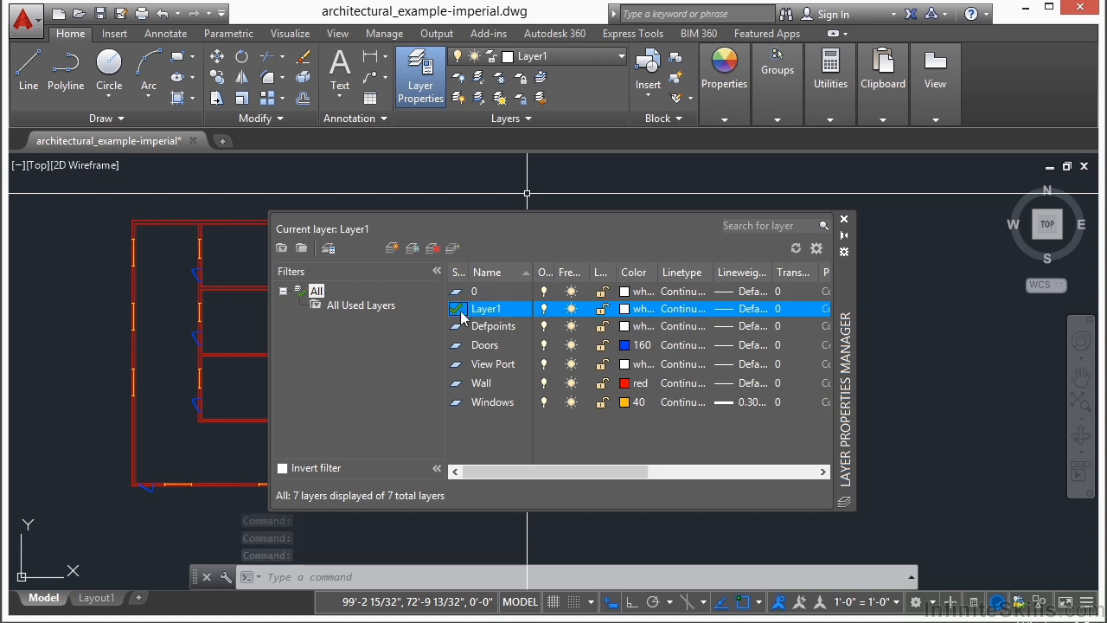
{"action": "left_click", "coordinate": [459, 326]}
{"action": "double_click", "coordinate": [459, 327]}
Step: Rename the new current layer as "New Layer Name"
{"action": "double_click", "coordinate": [506, 311]}
{"action": "right_click", "coordinate": [510, 317]}
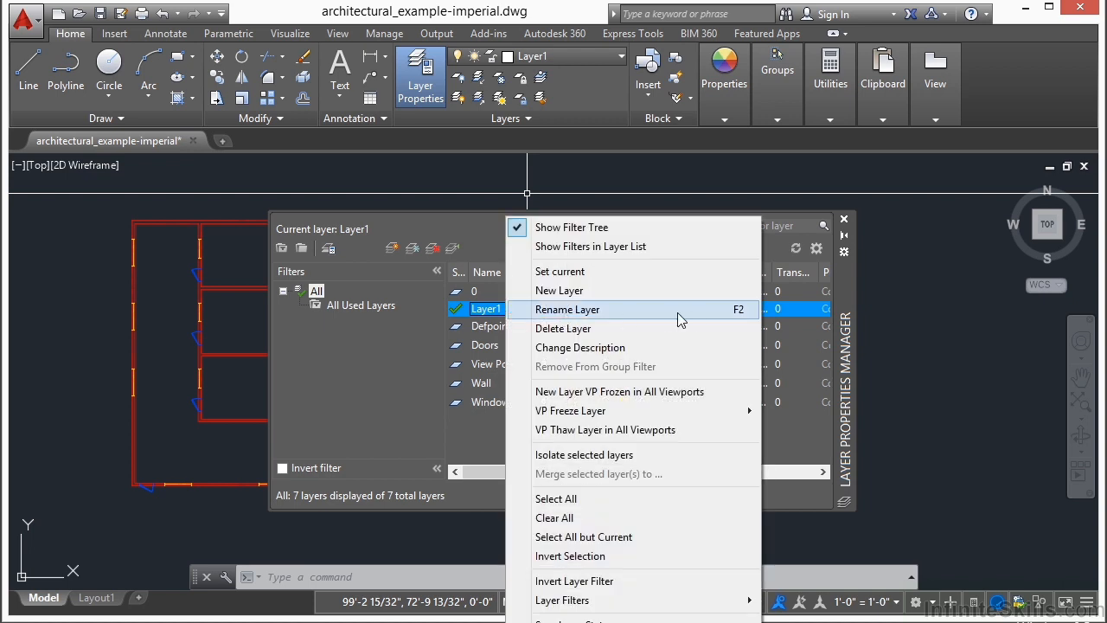
{"action": "left_click", "coordinate": [564, 311]}
{"action": "type", "text": "New Layer Name"}
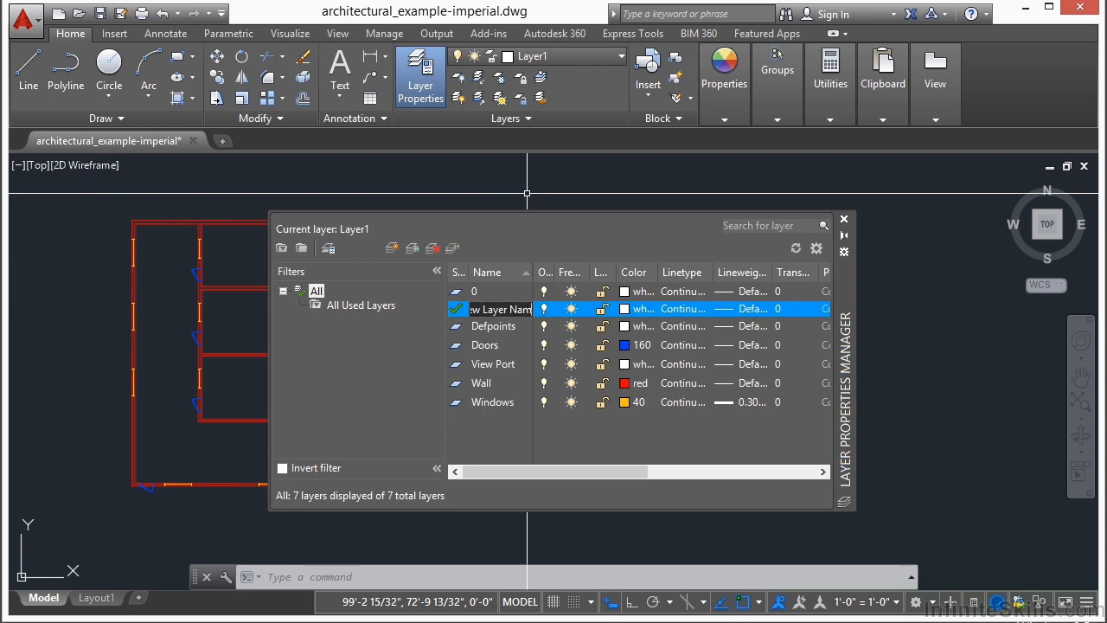
{"action": "key", "text": "Return"}
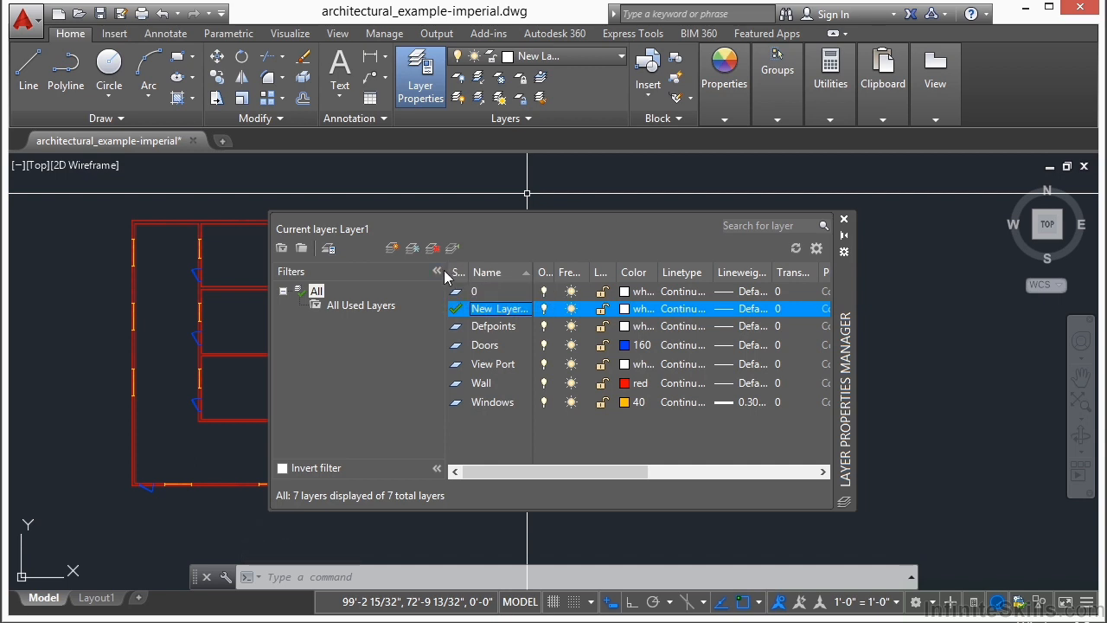
Step: Narrow the filter pane, fit the Name column to its contents, and widen the Layer Properties Manager until the Description column shows
{"action": "left_click_drag", "start_coordinate": [459, 283], "coordinate": [492, 272]}
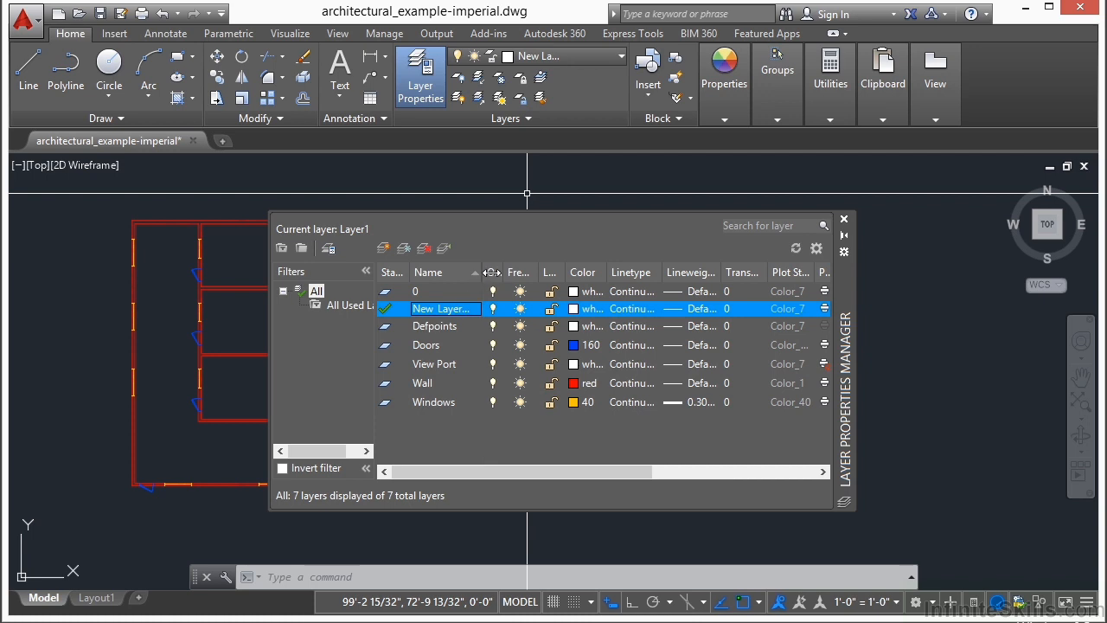
{"action": "double_click", "coordinate": [481, 273]}
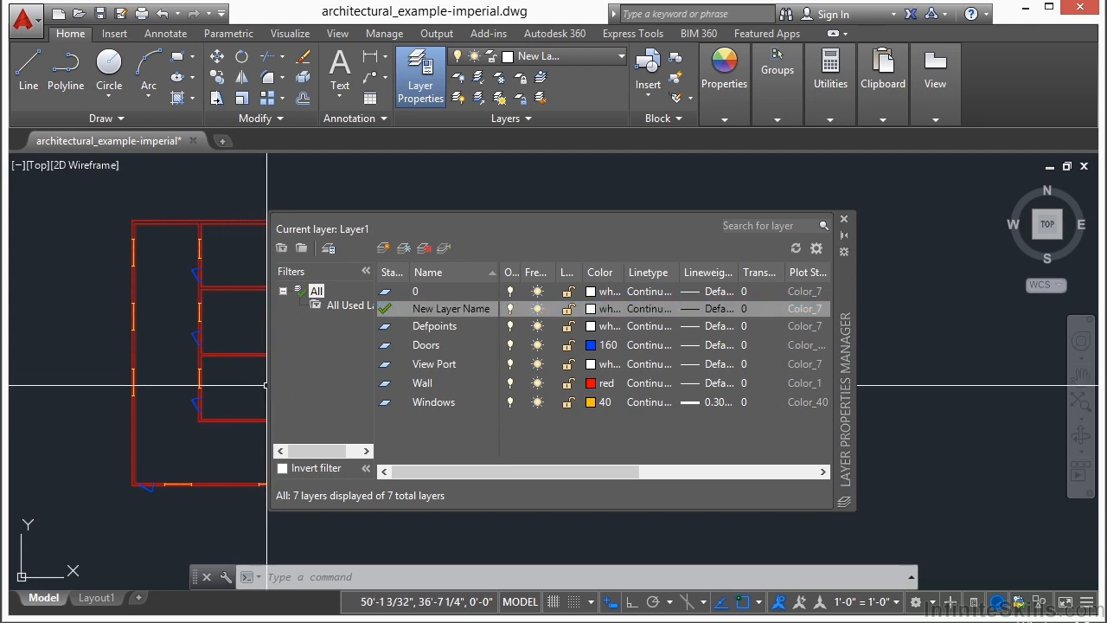
{"action": "left_click_drag", "start_coordinate": [275, 392], "coordinate": [105, 390]}
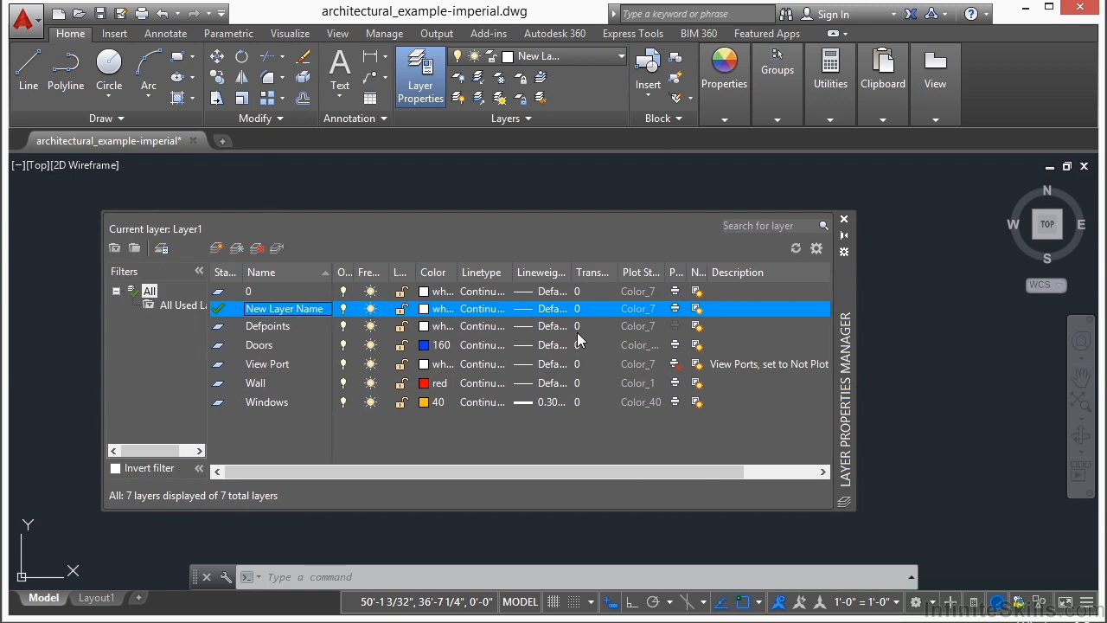
{"action": "left_click_drag", "start_coordinate": [846, 346], "coordinate": [854, 348]}
{"action": "left_click", "coordinate": [890, 346]}
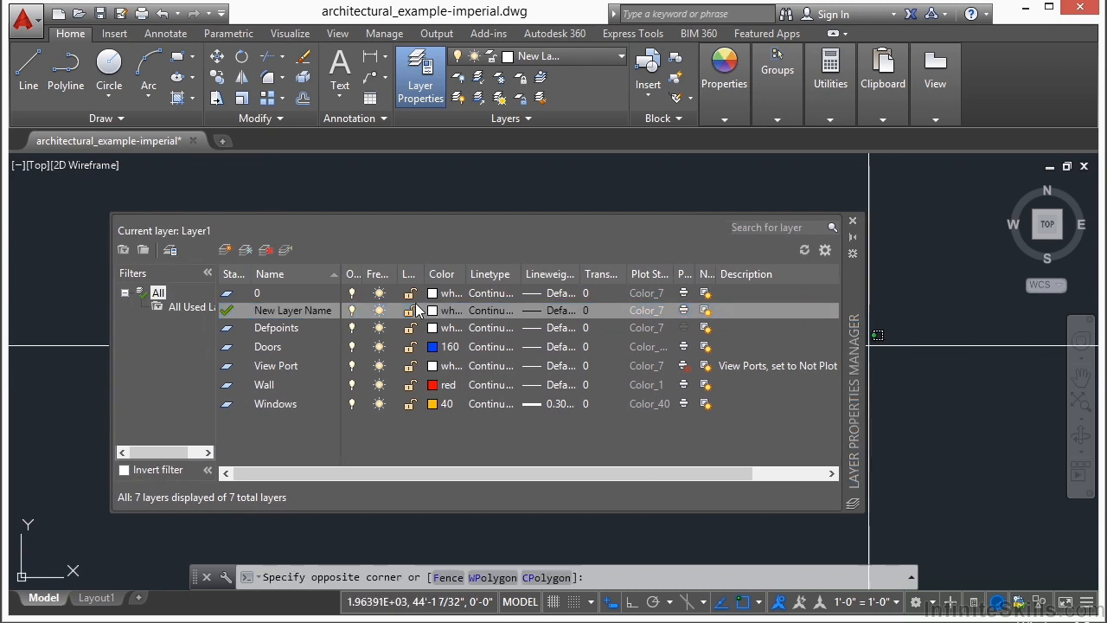
{"action": "left_click", "coordinate": [571, 236]}
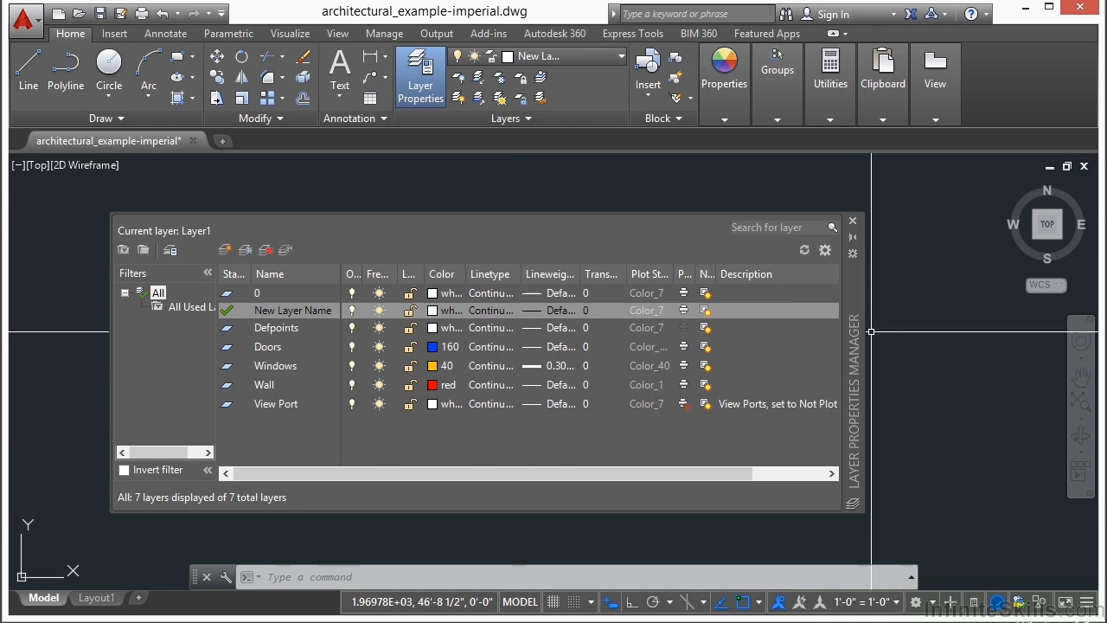
Step: Hide the Description column in the layer list and show it again
{"action": "right_click", "coordinate": [790, 279]}
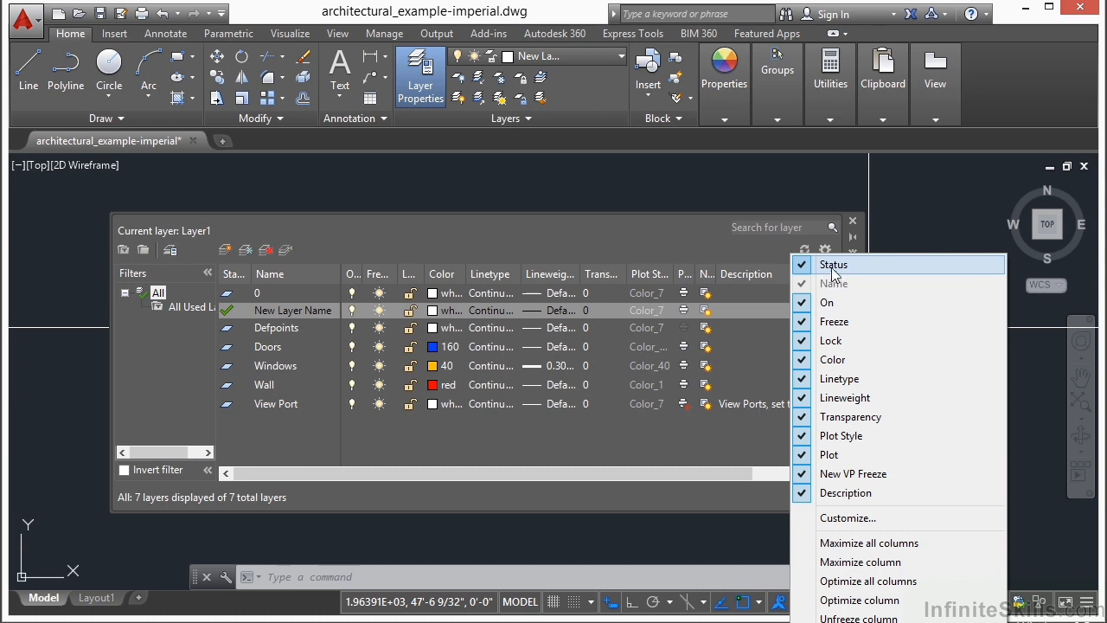
{"action": "left_click", "coordinate": [811, 494]}
{"action": "right_click", "coordinate": [762, 271]}
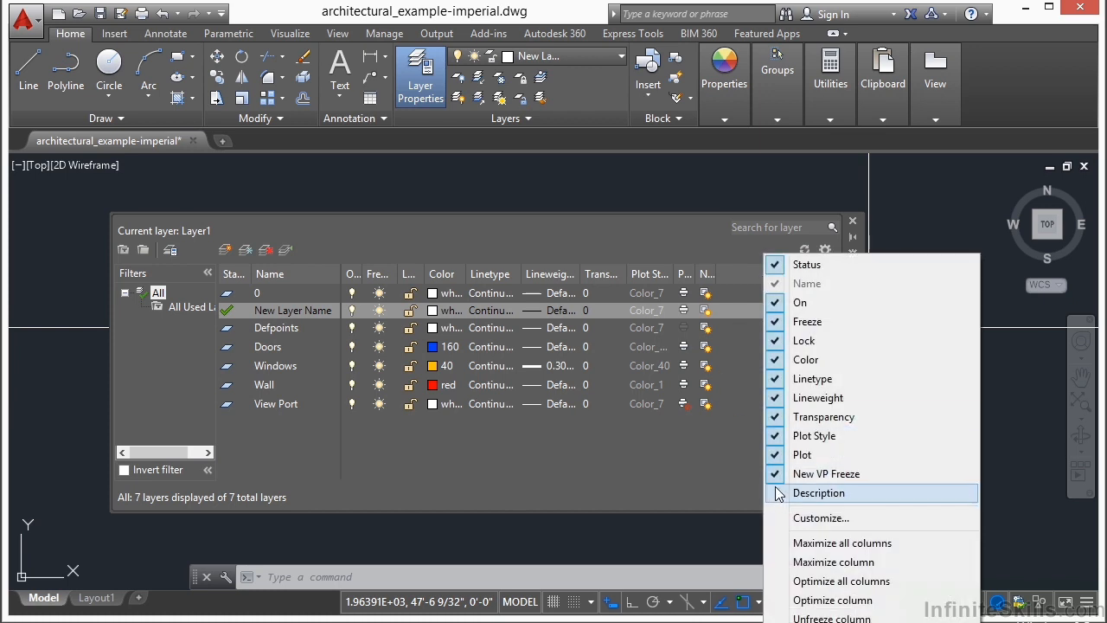
{"action": "left_click", "coordinate": [781, 493]}
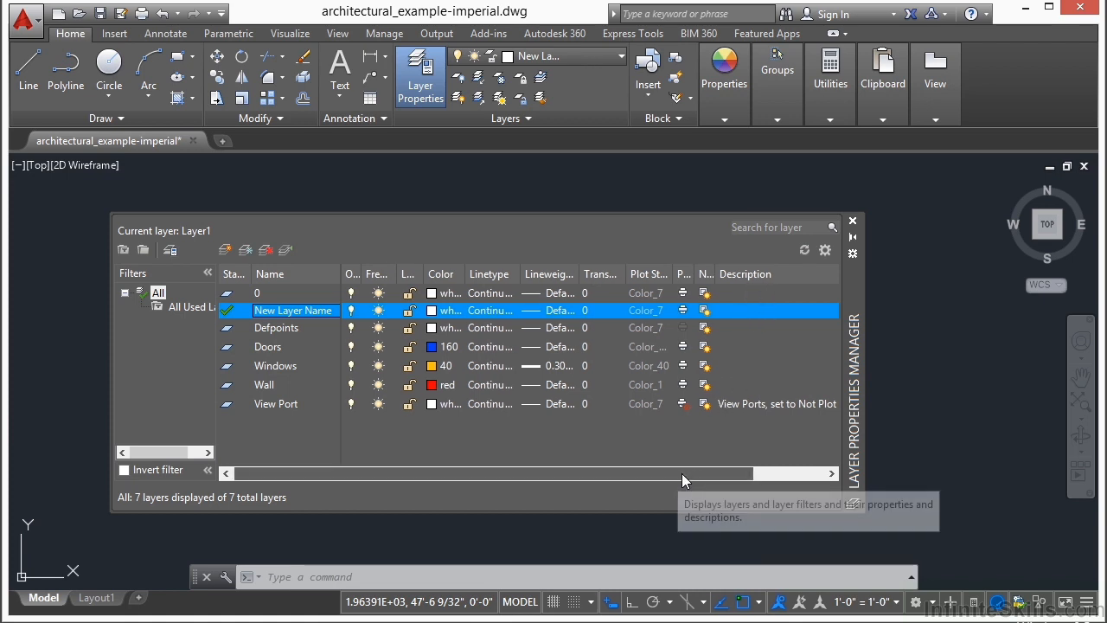
Step: Select the View Port layer's description and widen the Plot column in the layer list
{"action": "left_click_drag", "start_coordinate": [683, 477], "coordinate": [730, 486]}
{"action": "double_click", "coordinate": [734, 407]}
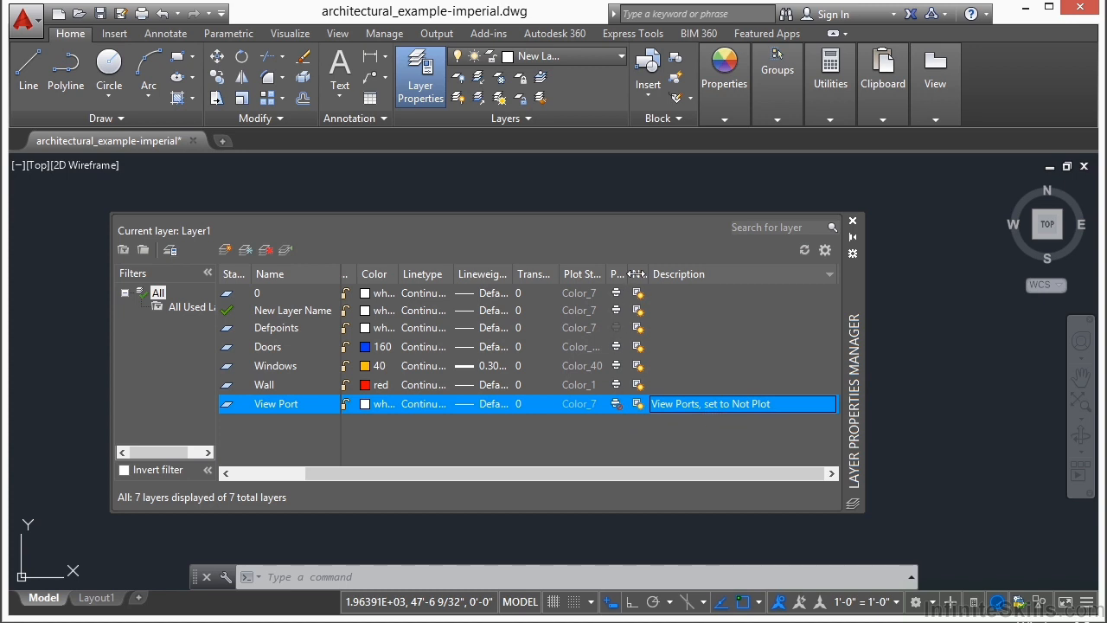
{"action": "left_click_drag", "start_coordinate": [629, 273], "coordinate": [659, 273]}
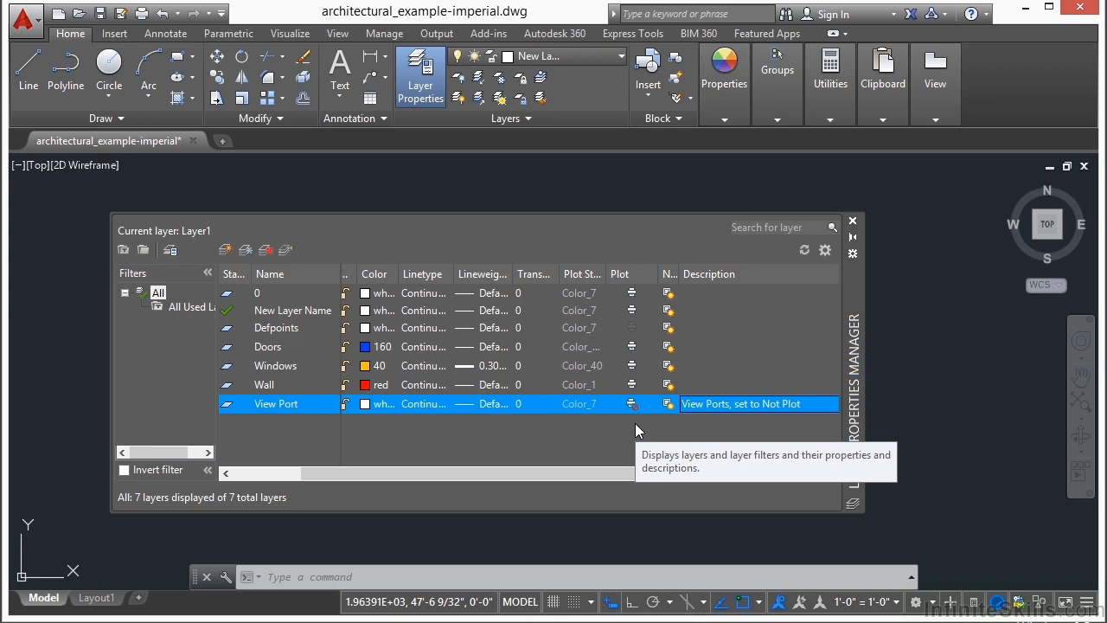
{"action": "left_click_drag", "start_coordinate": [610, 474], "coordinate": [557, 474]}
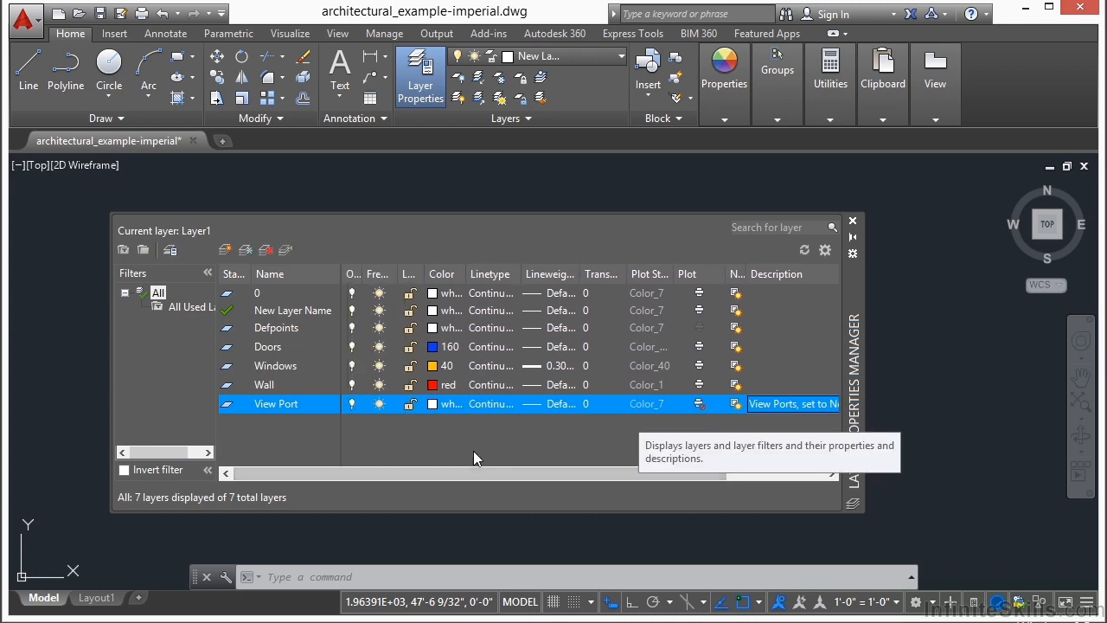
Step: Turn off Windows and View Port in a multiple selection with New Layer Name, keeping the current layer on, and turn both back on
{"action": "left_click", "coordinate": [276, 348], "text": "shift"}
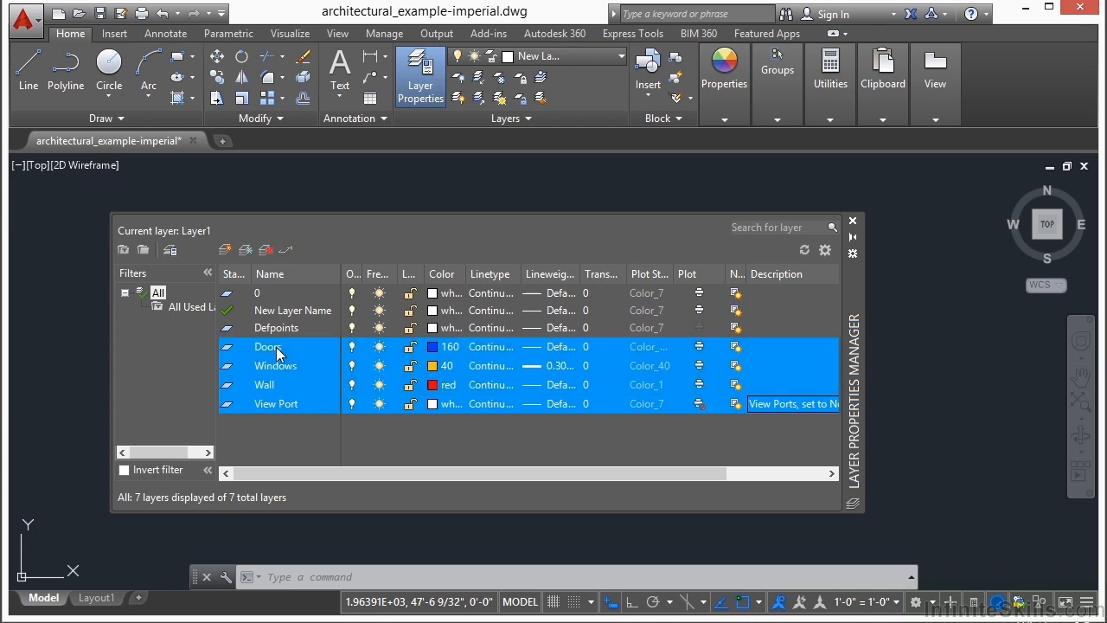
{"action": "left_click", "coordinate": [288, 405]}
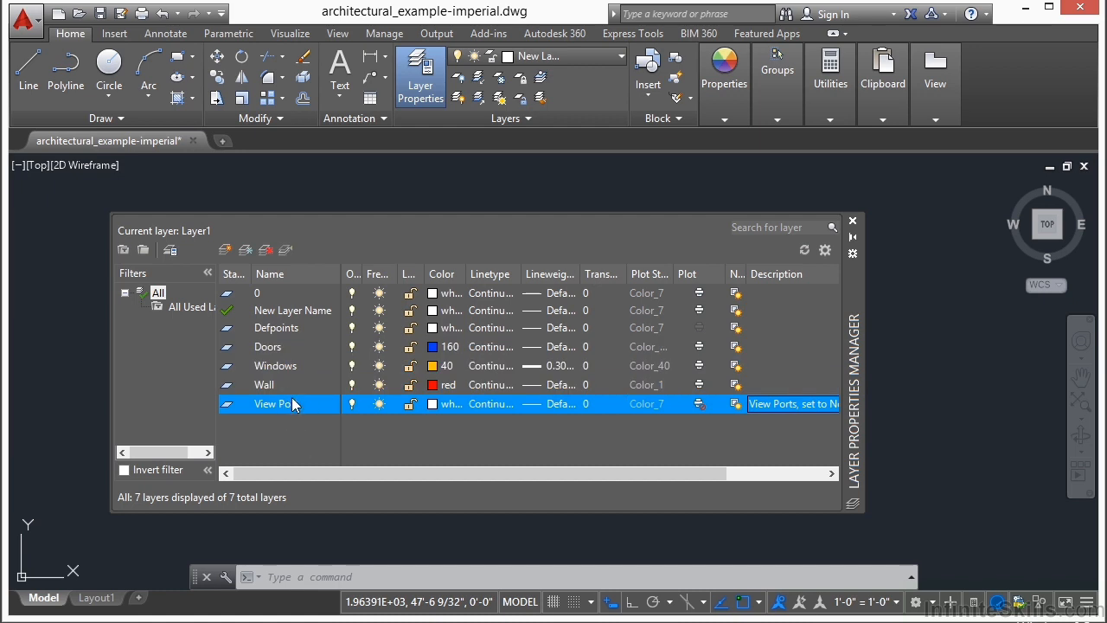
{"action": "left_click", "coordinate": [276, 367], "text": "ctrl"}
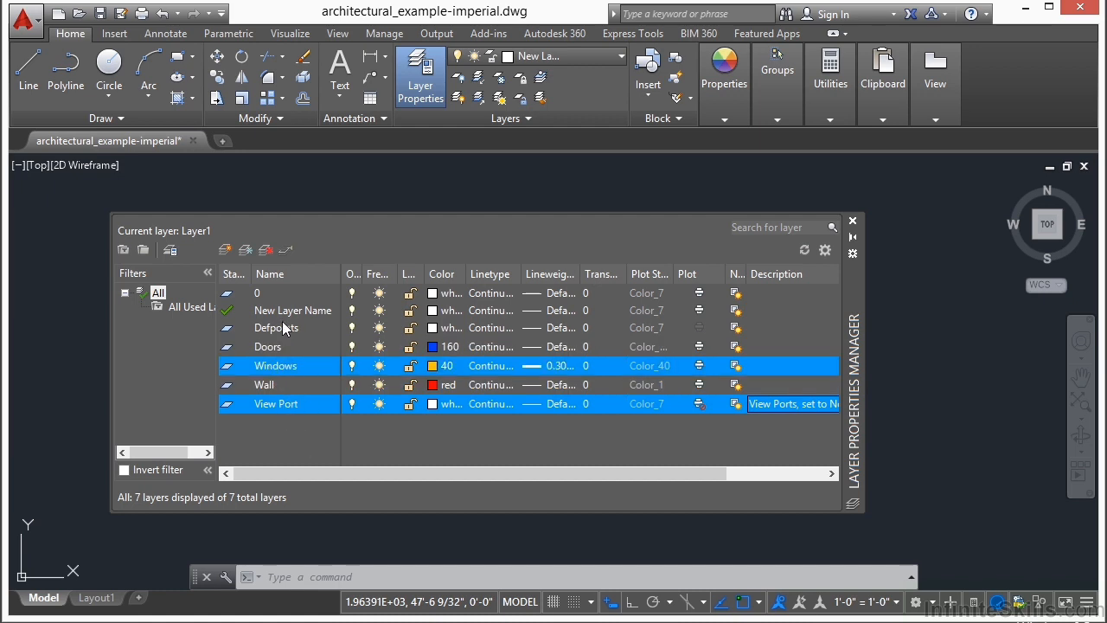
{"action": "left_click", "coordinate": [290, 310], "text": "ctrl"}
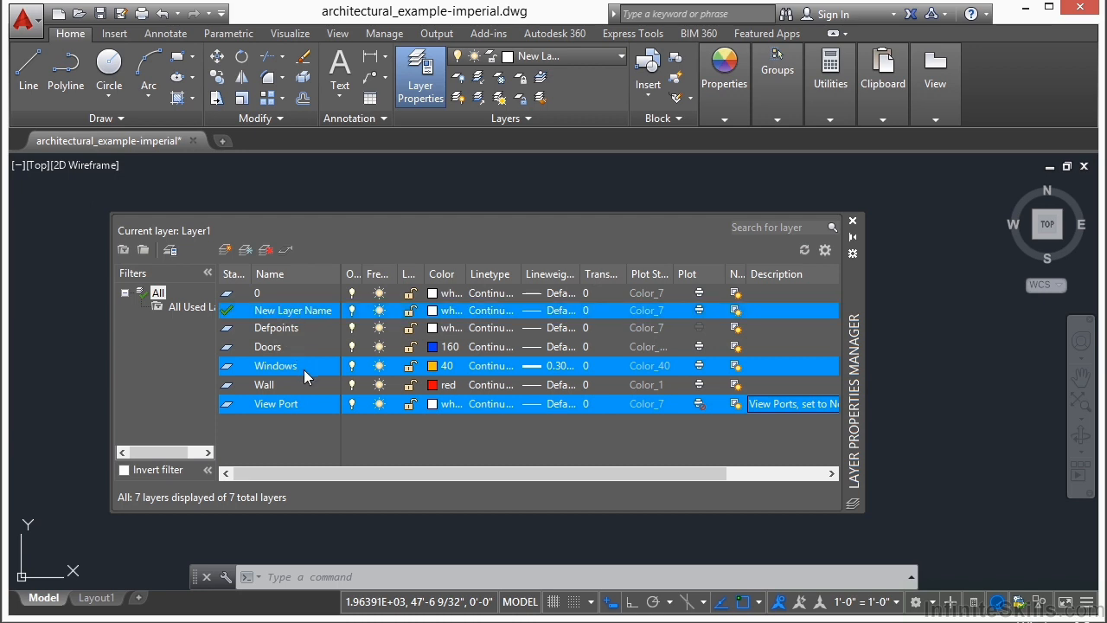
{"action": "left_click", "coordinate": [352, 366]}
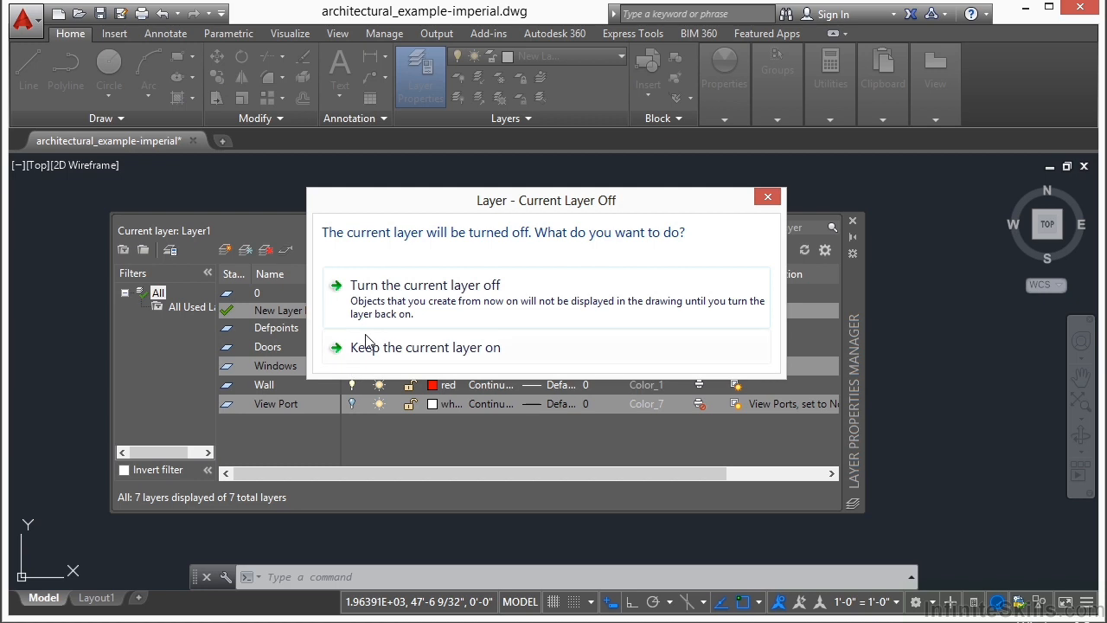
{"action": "left_click", "coordinate": [374, 355]}
{"action": "left_click", "coordinate": [352, 366]}
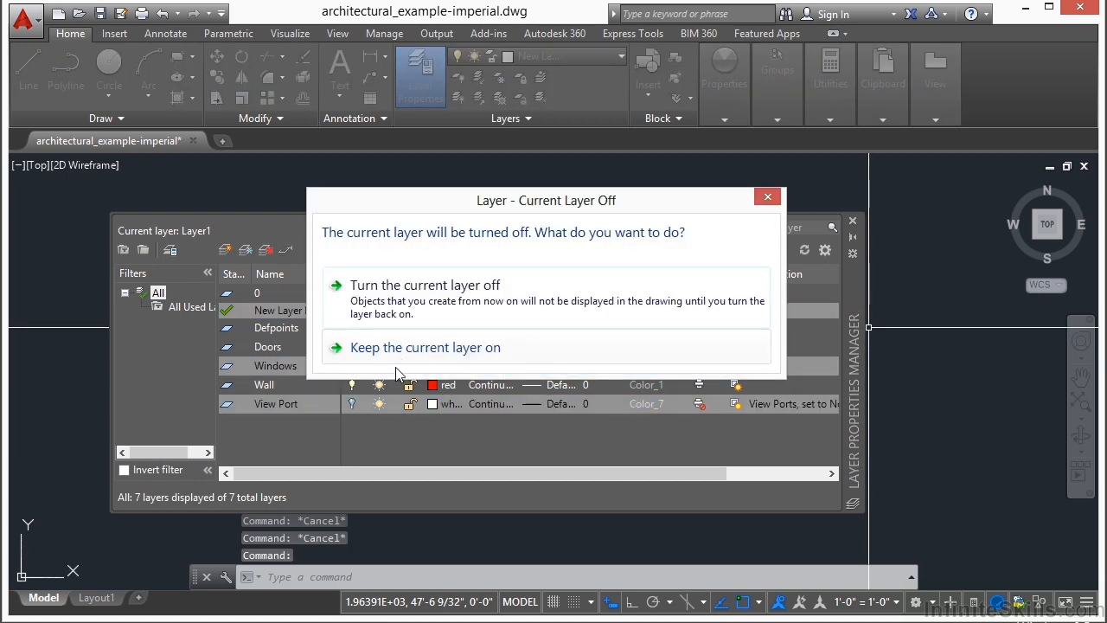
{"action": "left_click", "coordinate": [411, 356]}
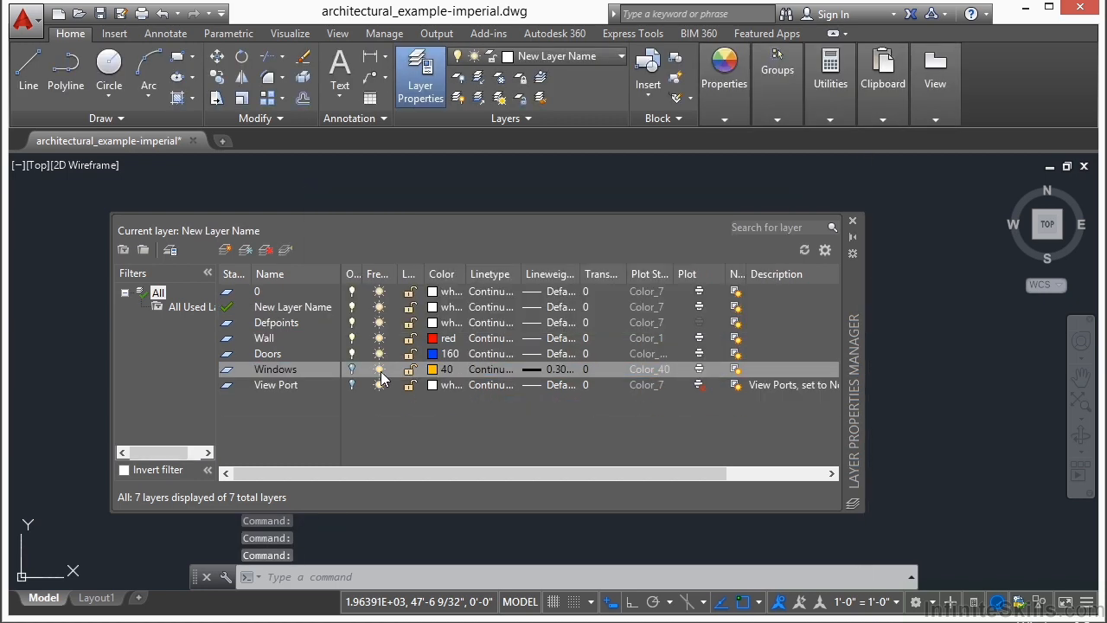
{"action": "left_click", "coordinate": [354, 385]}
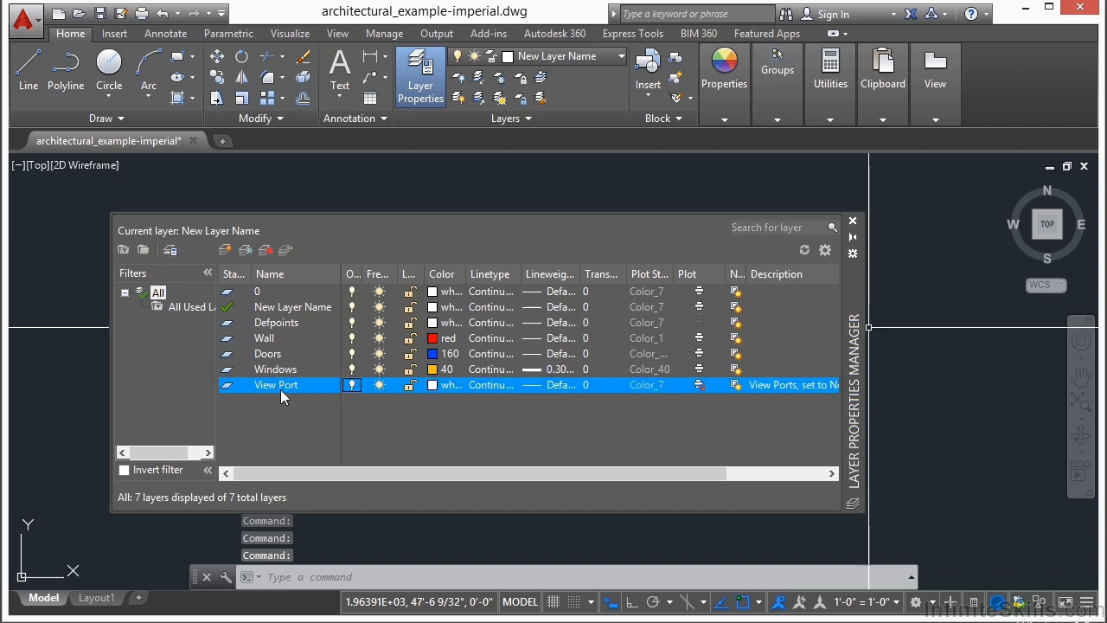
Step: Set the color of the Doors, Windows and View Port layers to cyan together
{"action": "left_click", "coordinate": [268, 353], "text": "shift"}
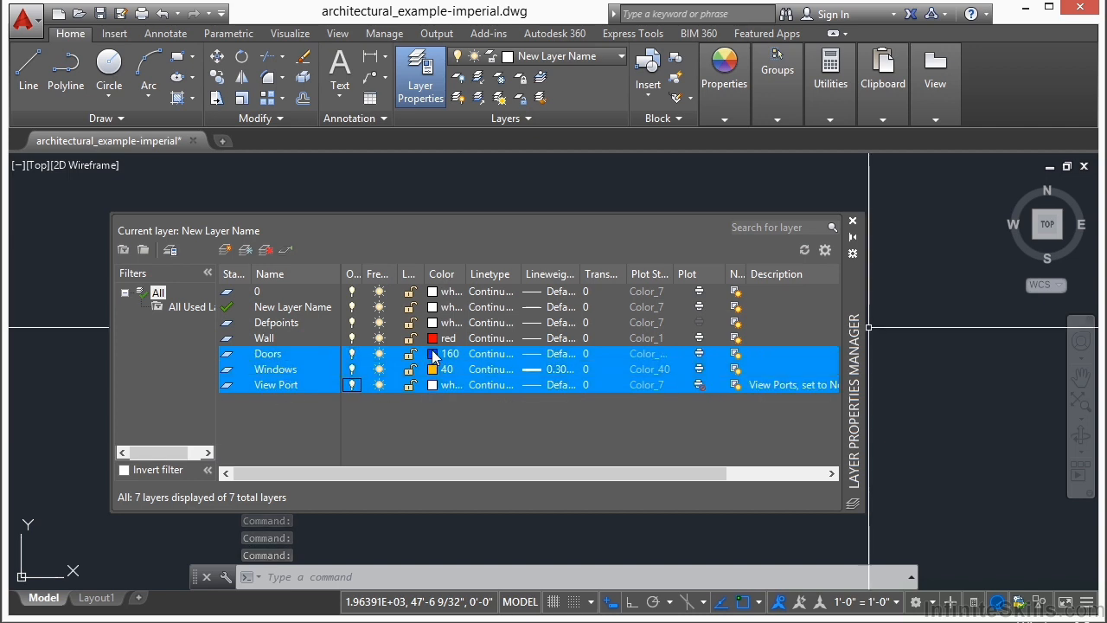
{"action": "left_click", "coordinate": [435, 354]}
{"action": "left_click", "coordinate": [465, 357]}
{"action": "left_click", "coordinate": [532, 455]}
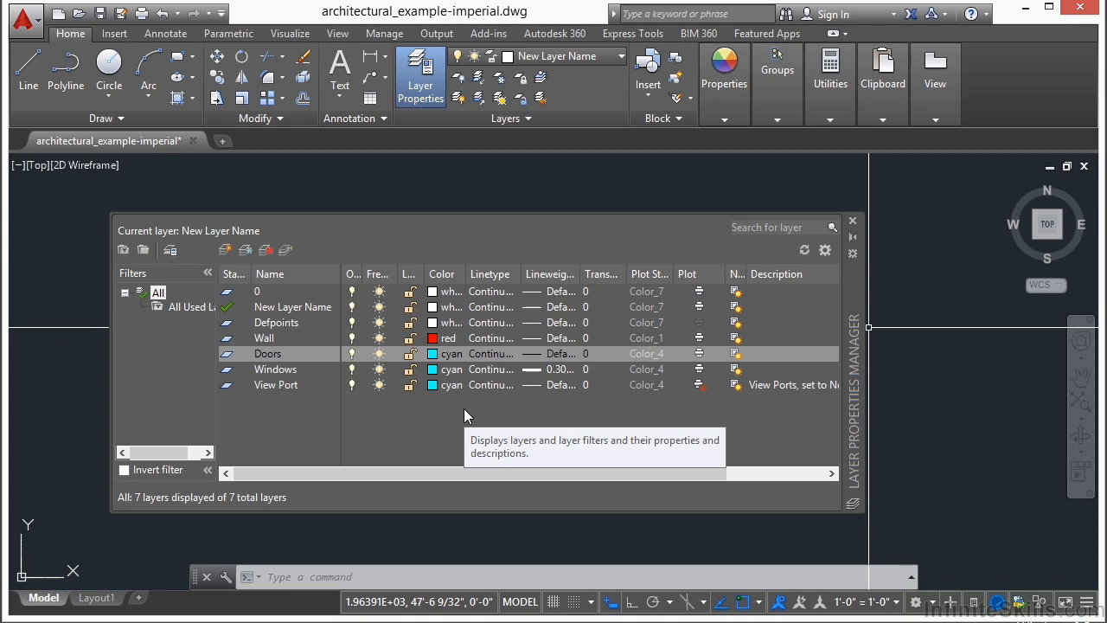
{"action": "left_click", "coordinate": [439, 430]}
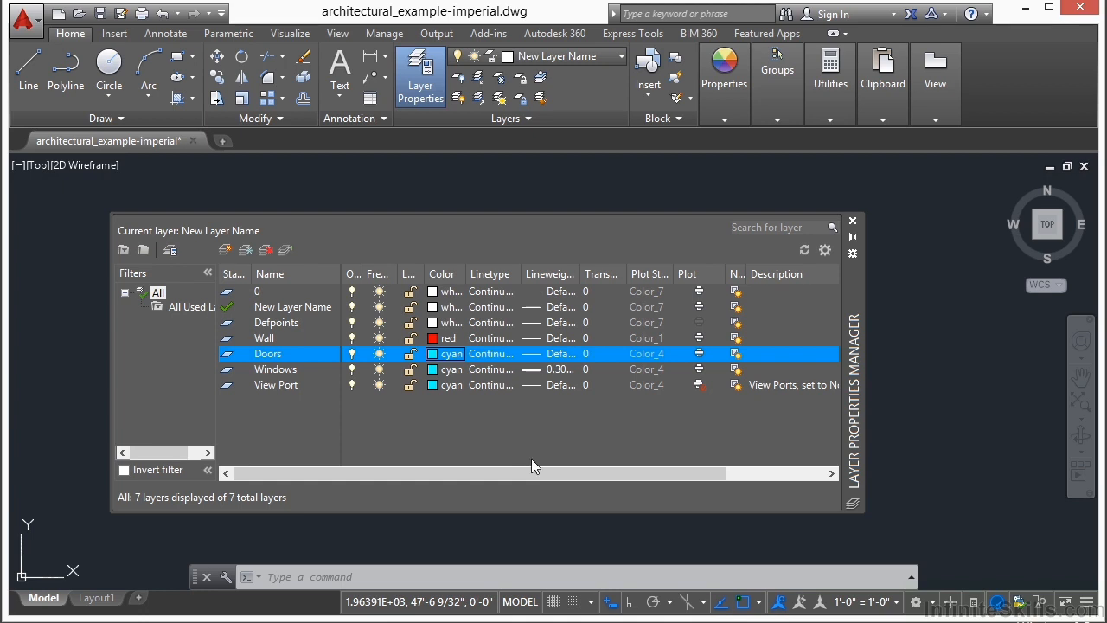
Step: Widen the New VP Freeze column in the layer list
{"action": "left_click_drag", "start_coordinate": [534, 473], "coordinate": [597, 473]}
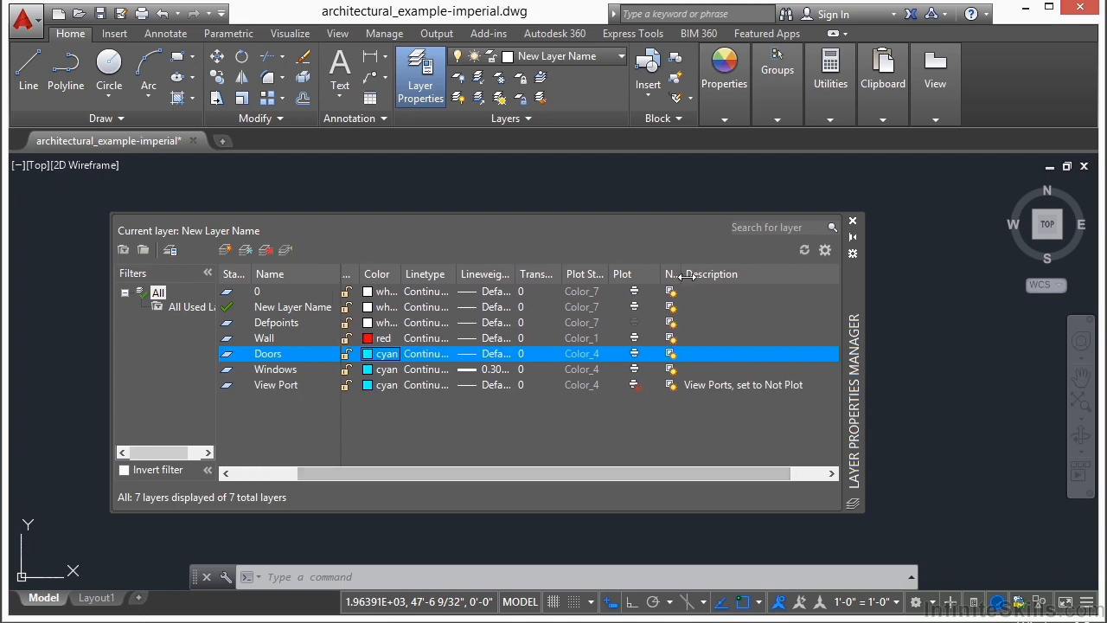
{"action": "left_click_drag", "start_coordinate": [692, 273], "coordinate": [726, 273]}
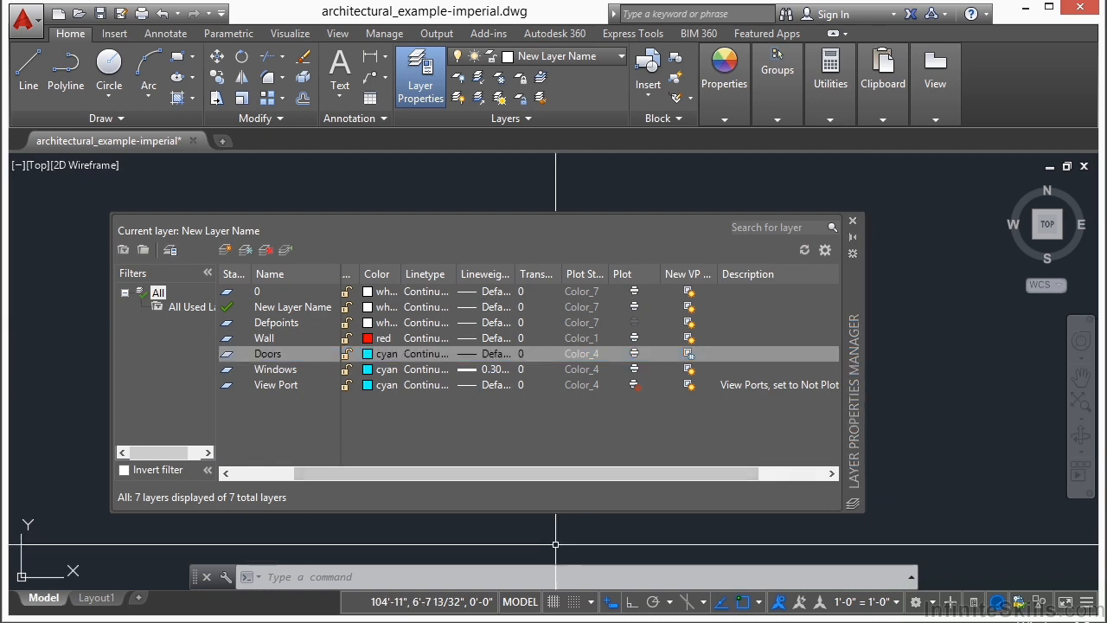
Step: Close the layer manager, switch to Layout1 and erase the existing viewport from the sheet
{"action": "left_click", "coordinate": [852, 221]}
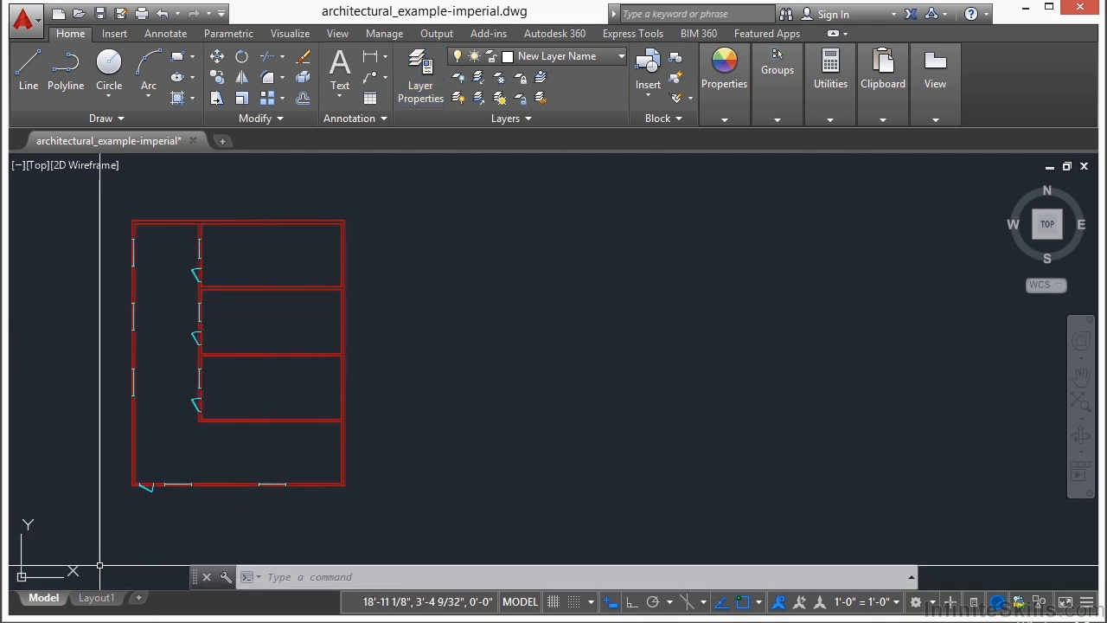
{"action": "left_click", "coordinate": [96, 598]}
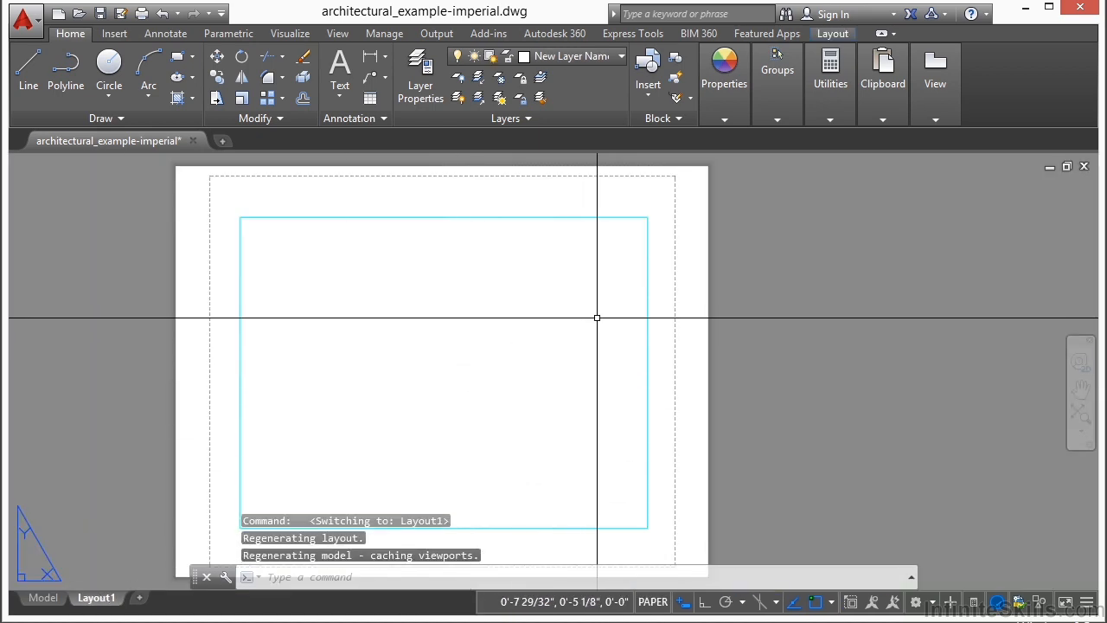
{"action": "left_click", "coordinate": [689, 319]}
{"action": "scroll", "coordinate": [579, 282], "scroll_direction": "down", "scroll_amount": 2}
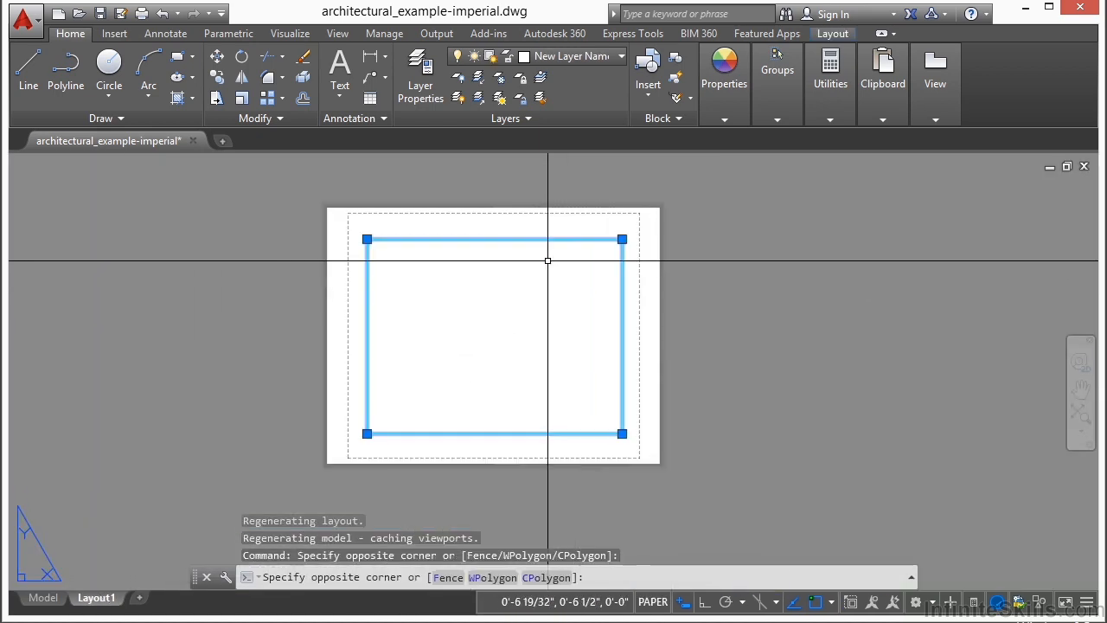
{"action": "left_click", "coordinate": [547, 260]}
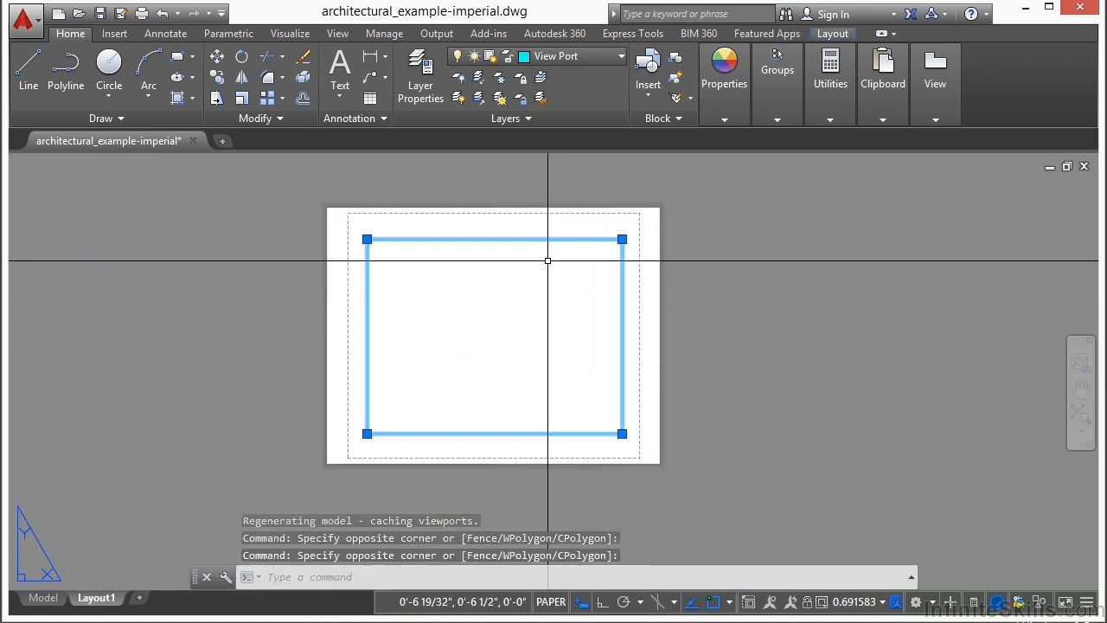
{"action": "left_click", "coordinate": [303, 56]}
{"action": "left_click", "coordinate": [538, 283]}
{"action": "type", "text": "vports"}
{"action": "key", "text": "Return"}
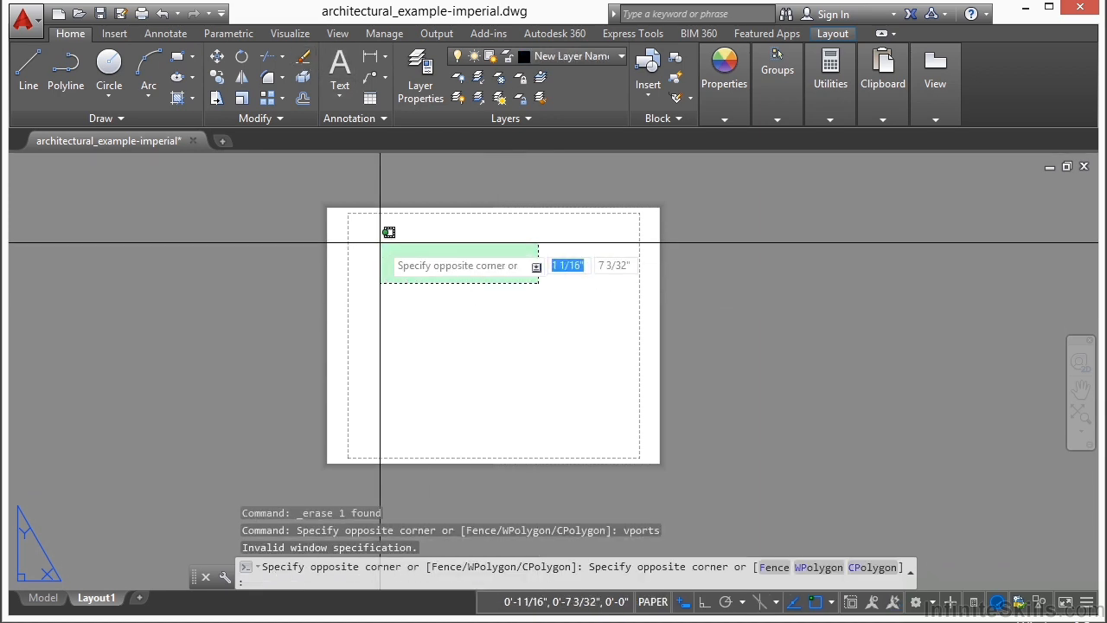
{"action": "left_click", "coordinate": [450, 331]}
Step: Create a Single viewport with VPORTS by placing two opposite corners inside the sheet's printable area
{"action": "type", "text": "vports"}
{"action": "key", "text": "Return"}
{"action": "left_click", "coordinate": [360, 233]}
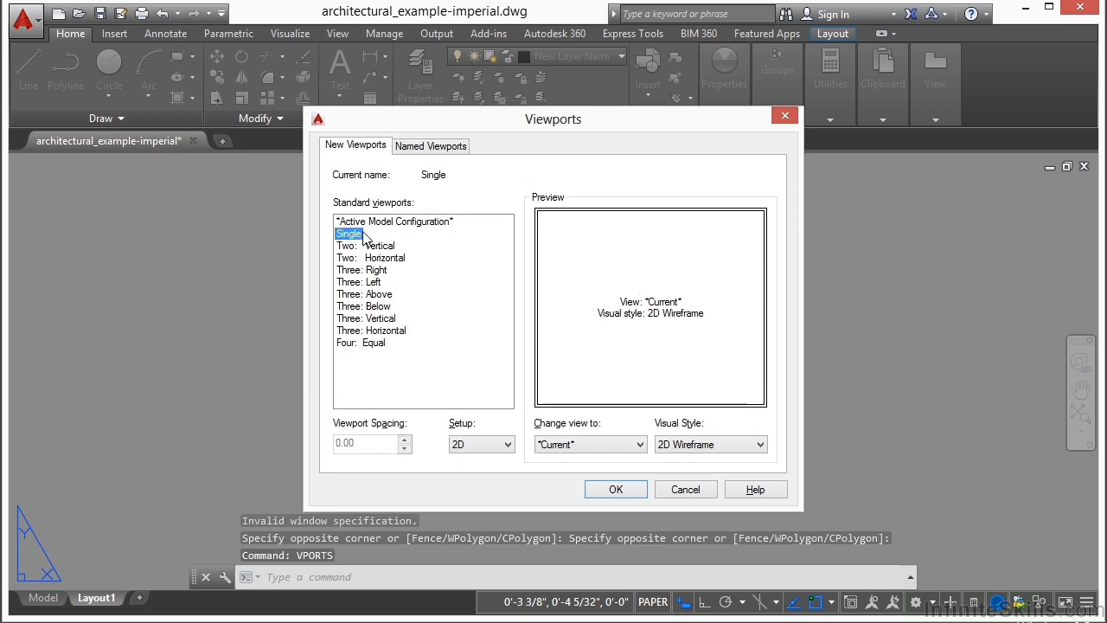
{"action": "left_click", "coordinate": [609, 489]}
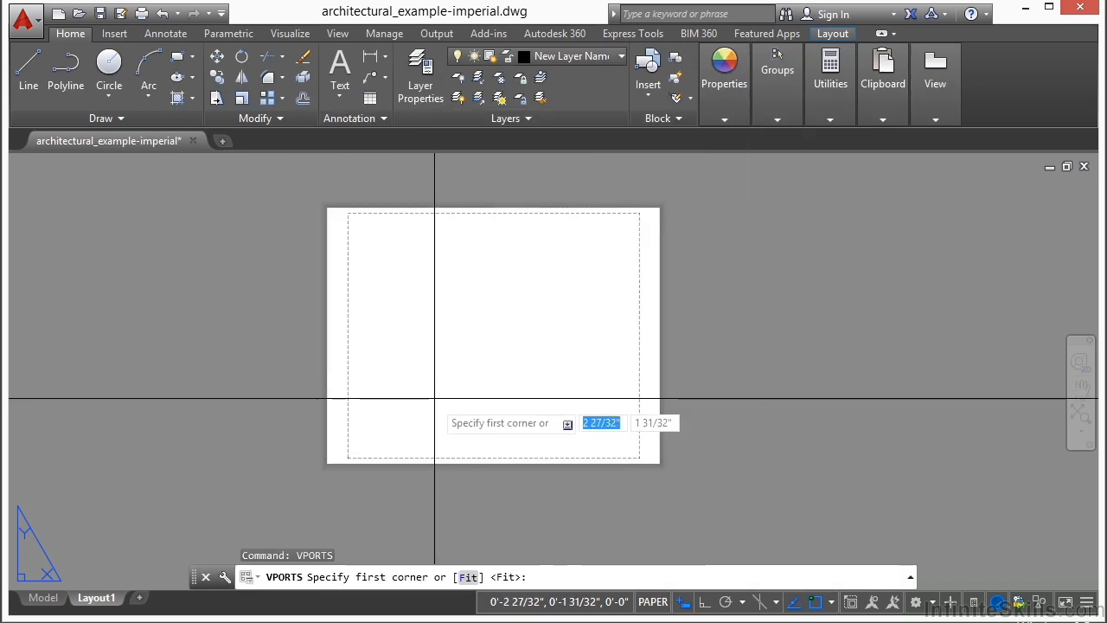
{"action": "left_click", "coordinate": [379, 422]}
{"action": "left_click", "coordinate": [568, 264]}
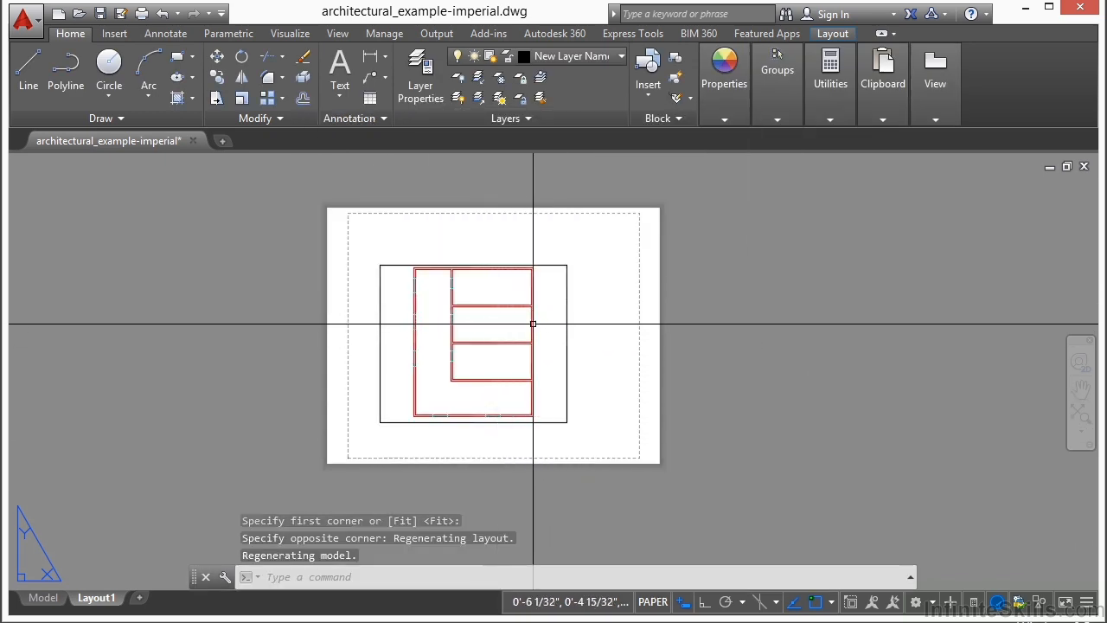
Step: Activate model space inside the new viewport on Layout1
{"action": "scroll", "coordinate": [452, 284], "scroll_direction": "up", "scroll_amount": 5}
{"action": "scroll", "coordinate": [484, 341], "scroll_direction": "down", "scroll_amount": 5}
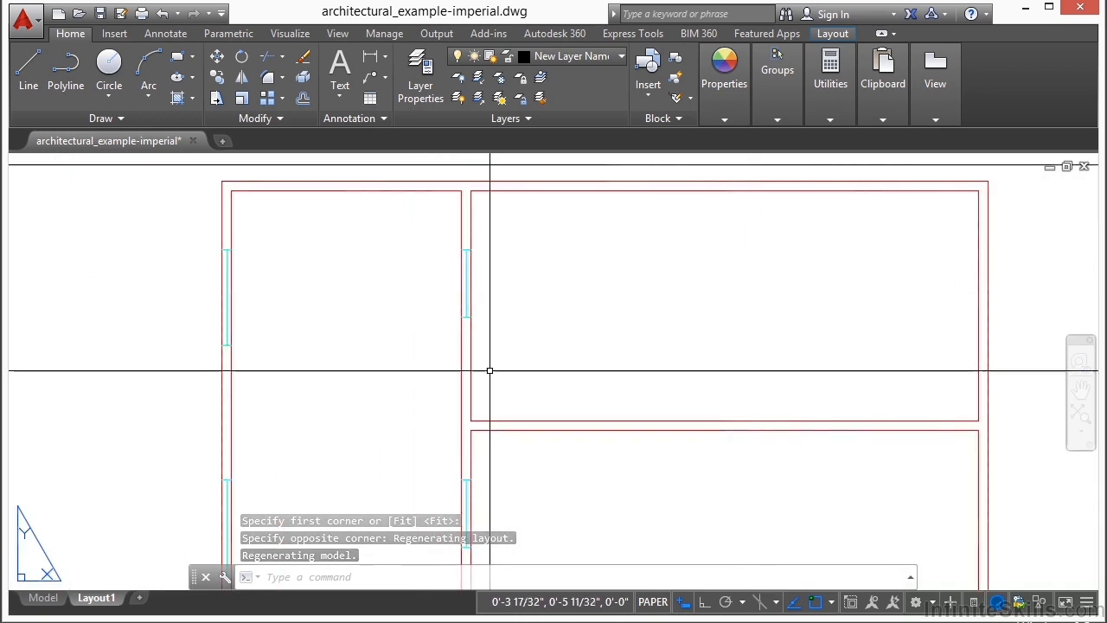
{"action": "scroll", "coordinate": [519, 333], "scroll_direction": "down", "scroll_amount": 3}
{"action": "double_click", "coordinate": [545, 323]}
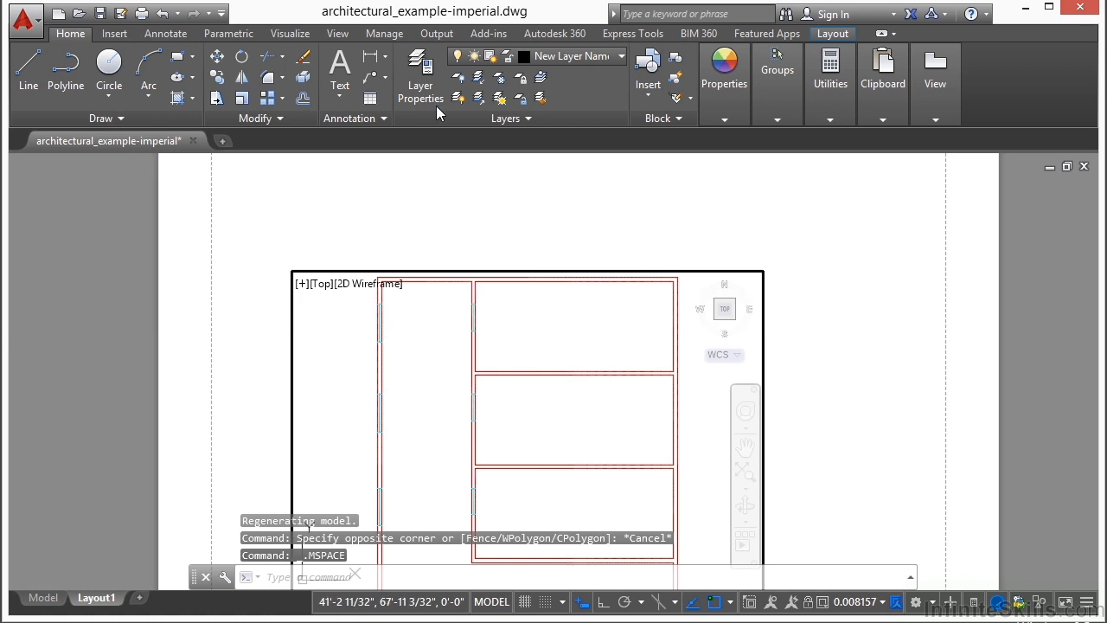
Step: Widen the VP Freeze column in the layer list and thaw the Doors layer in the current viewport
{"action": "left_click", "coordinate": [417, 78]}
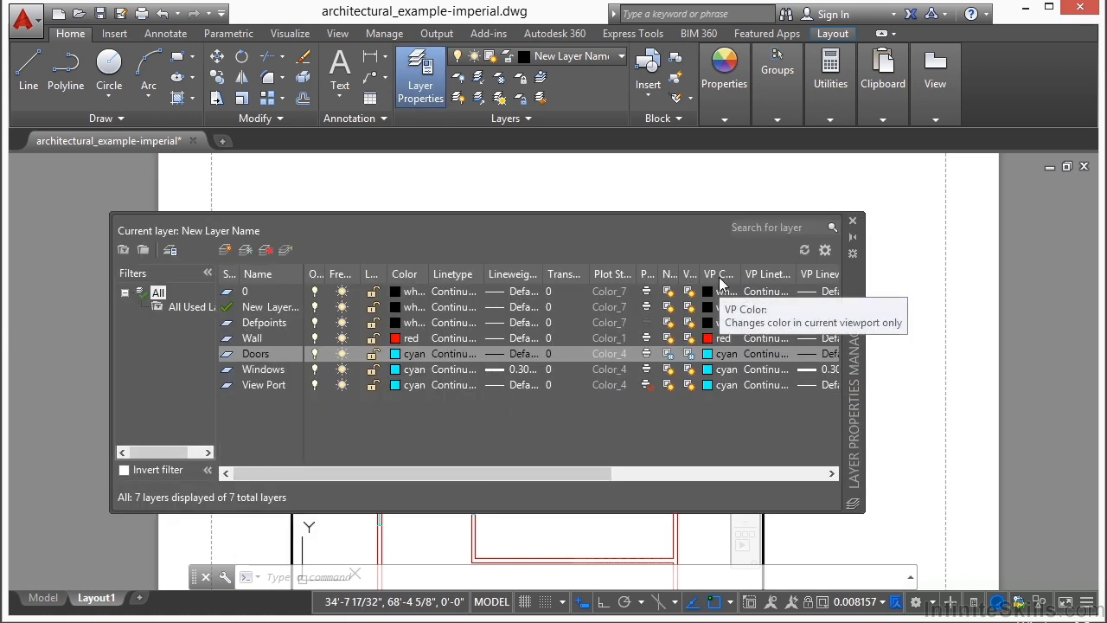
{"action": "left_click_drag", "start_coordinate": [568, 476], "coordinate": [676, 483]}
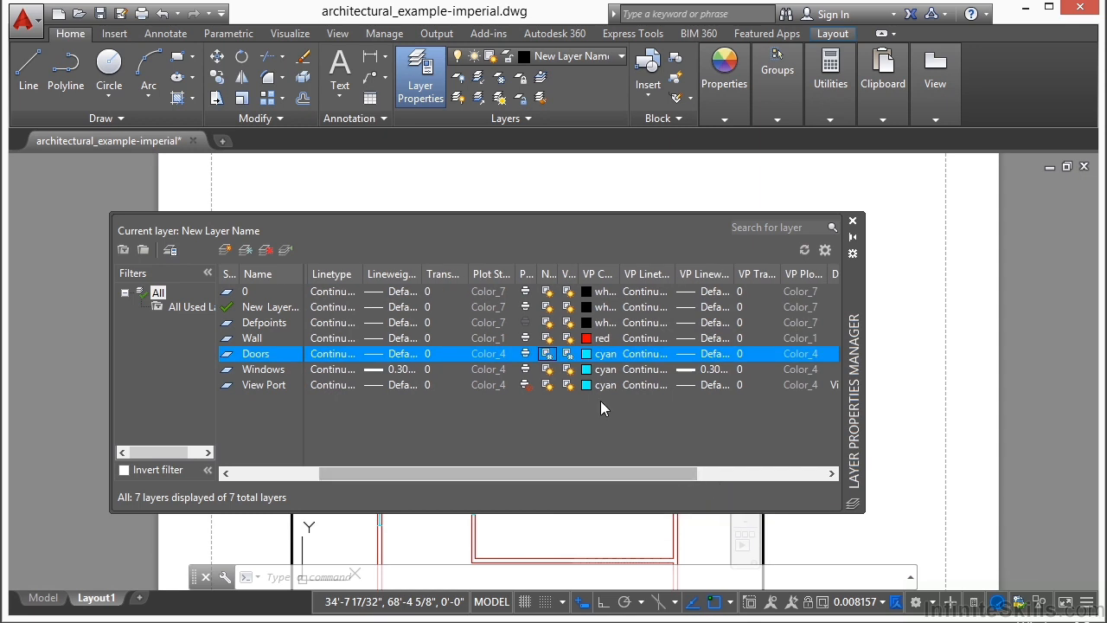
{"action": "left_click_drag", "start_coordinate": [578, 273], "coordinate": [605, 274]}
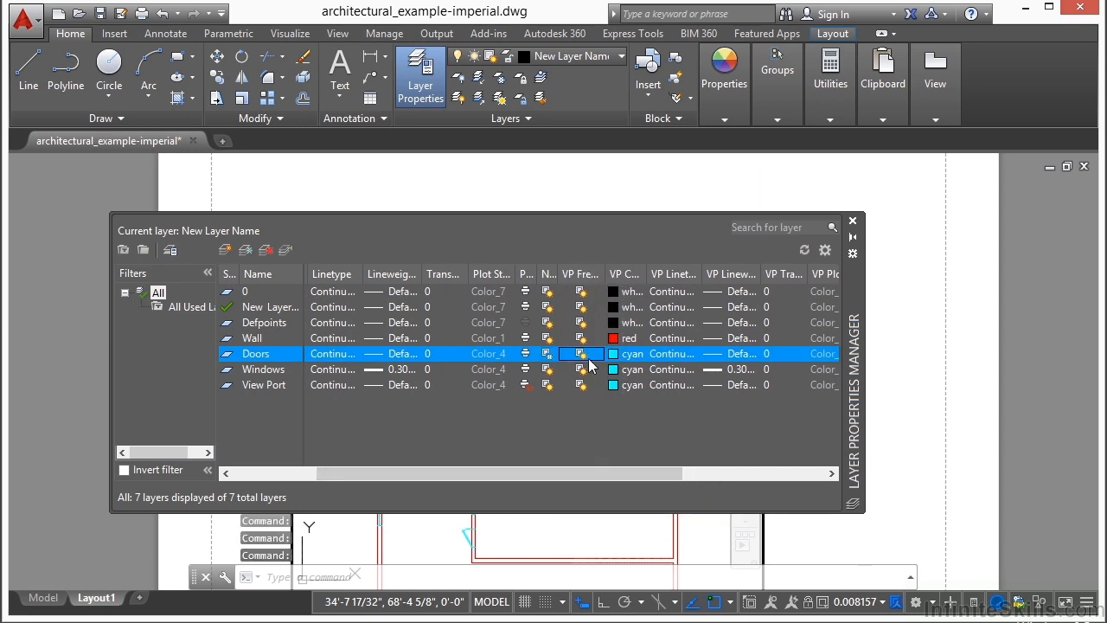
{"action": "left_click", "coordinate": [852, 221]}
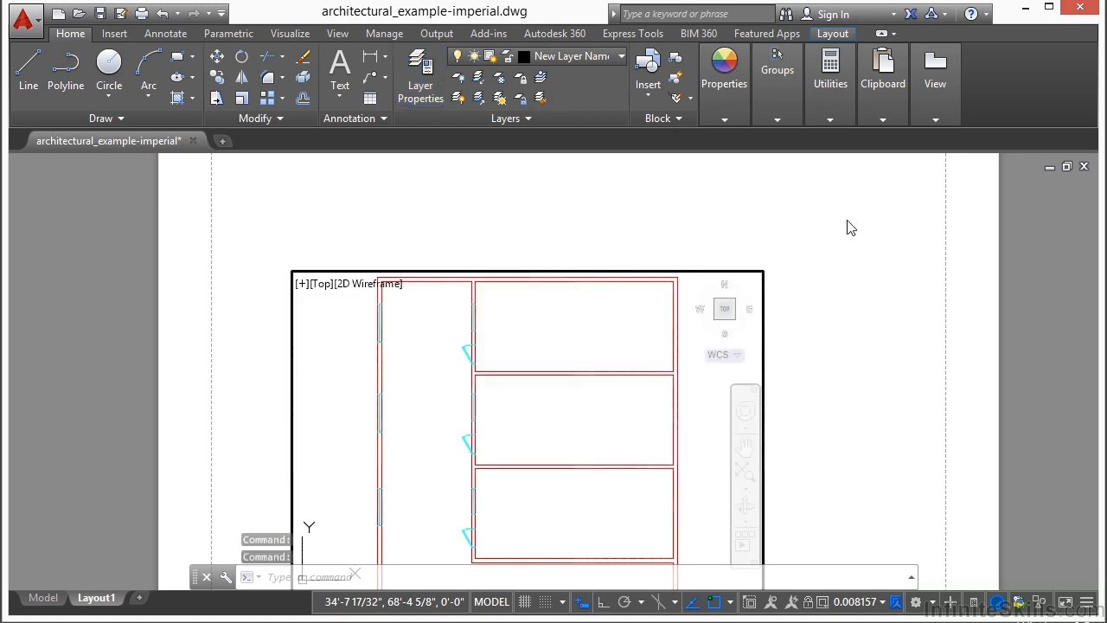
Step: Enlarge the viewport's view around an interior door, and leave the layout for the Model space drawing
{"action": "scroll", "coordinate": [465, 351], "scroll_direction": "up", "scroll_amount": 4}
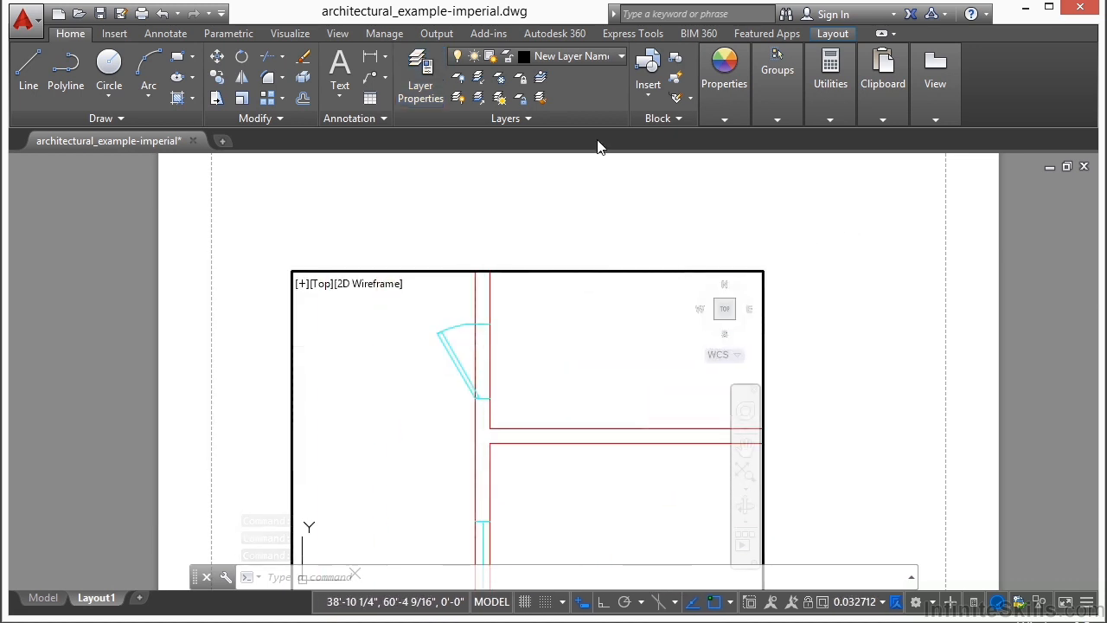
{"action": "double_click", "coordinate": [431, 265]}
{"action": "scroll", "coordinate": [450, 318], "scroll_direction": "down", "scroll_amount": 4}
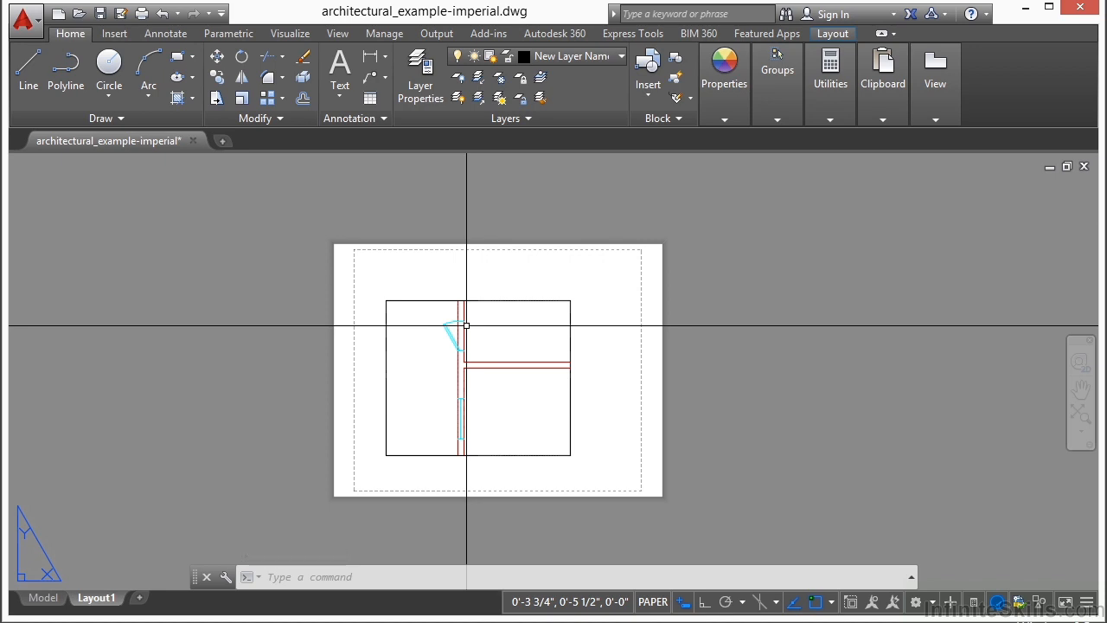
{"action": "left_click", "coordinate": [42, 598]}
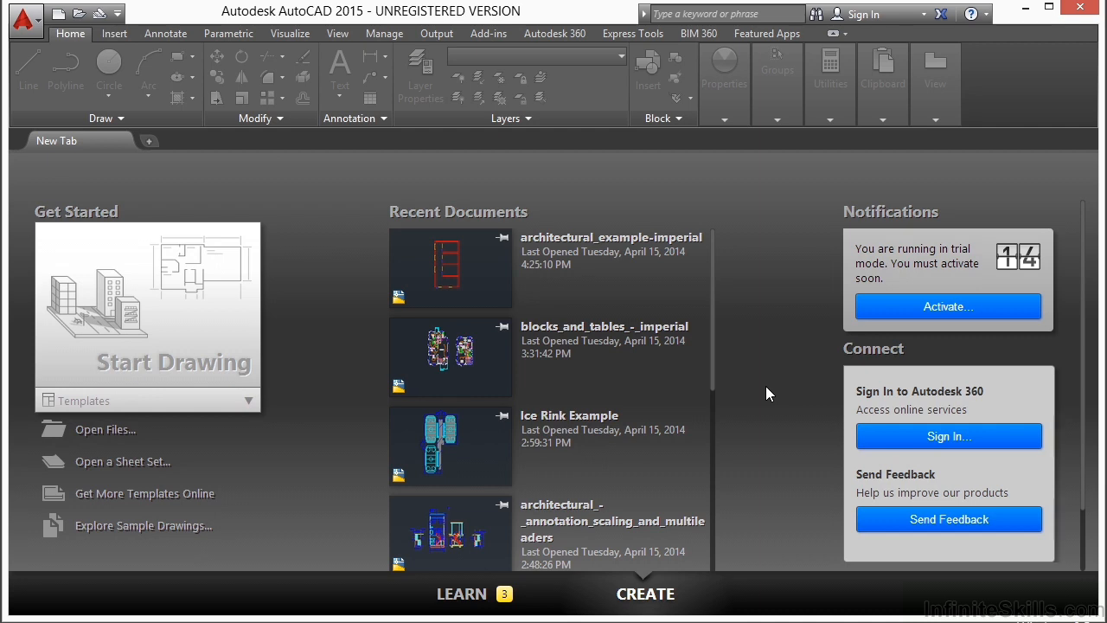
Step: Open the drawing architectural_example-imperial.dwg from folder 09
{"action": "left_click", "coordinate": [94, 430]}
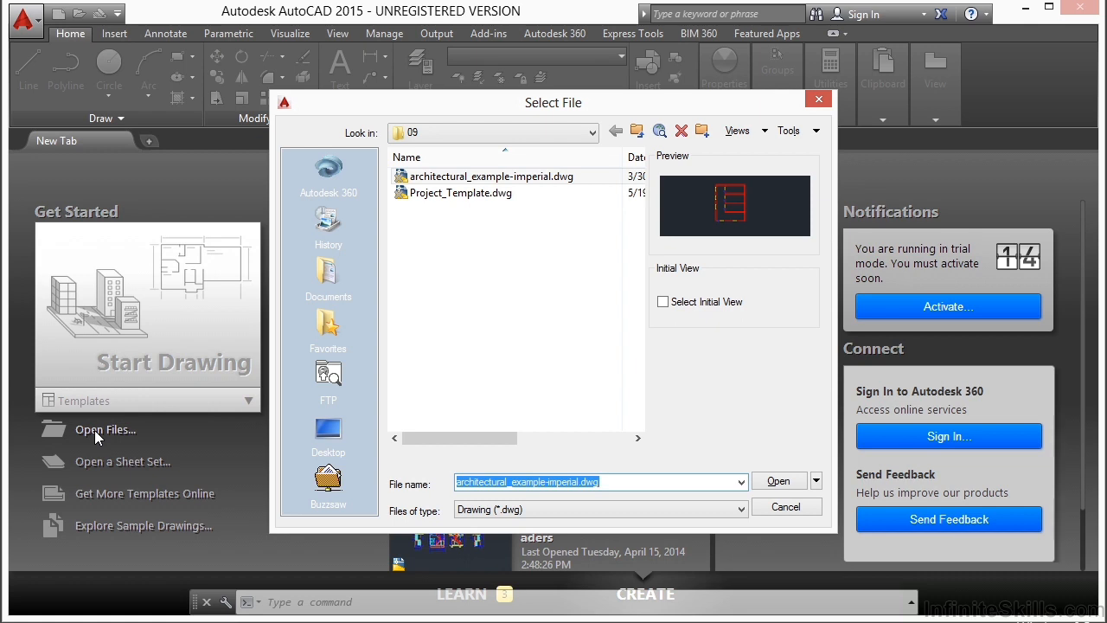
{"action": "left_click", "coordinate": [467, 179]}
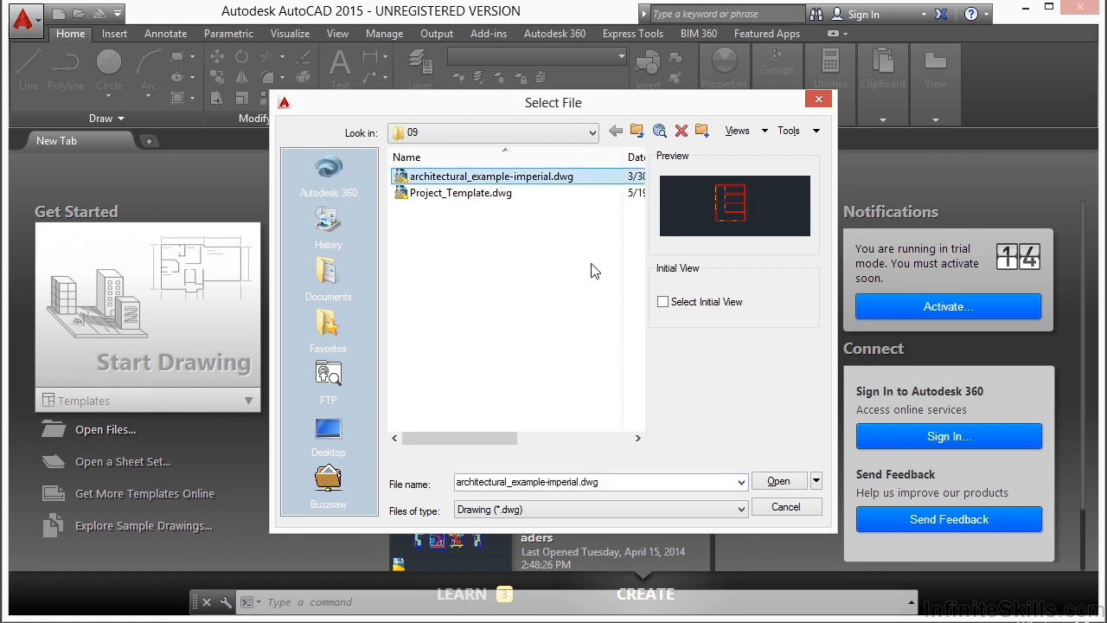
{"action": "left_click", "coordinate": [781, 482]}
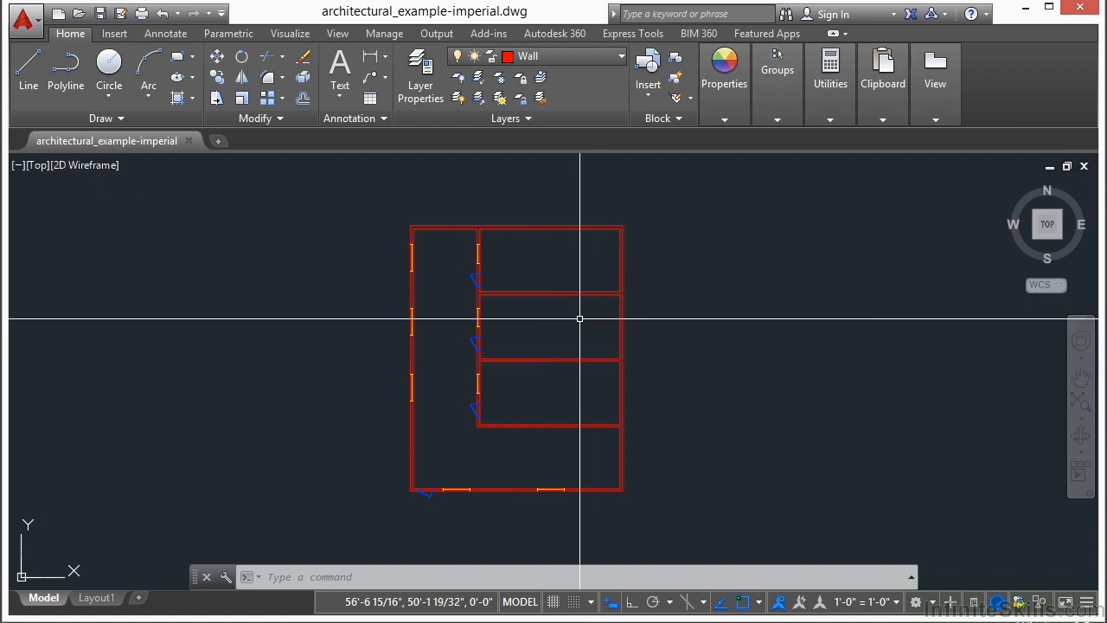
Step: Show the Properties palette and inspect the inner top wall line of the upper-left room, clearing the selection when done
{"action": "key", "text": "ctrl+1"}
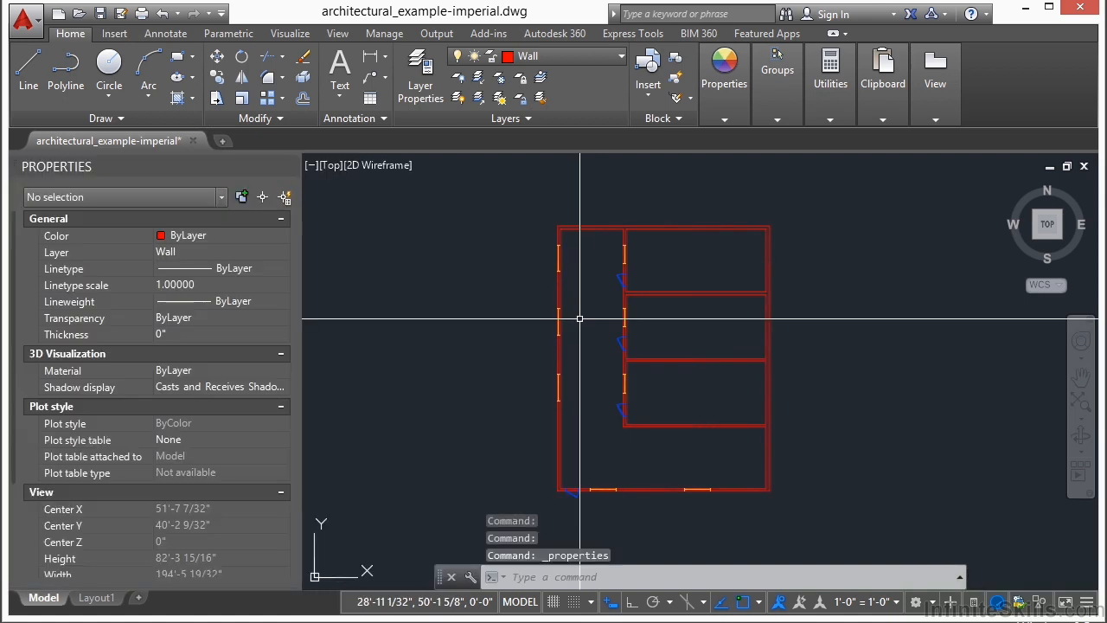
{"action": "scroll", "coordinate": [600, 239], "scroll_direction": "up", "scroll_amount": 2}
{"action": "left_click", "coordinate": [648, 240]}
{"action": "scroll", "coordinate": [656, 235], "scroll_direction": "up", "scroll_amount": 1}
{"action": "scroll", "coordinate": [656, 234], "scroll_direction": "up", "scroll_amount": 2}
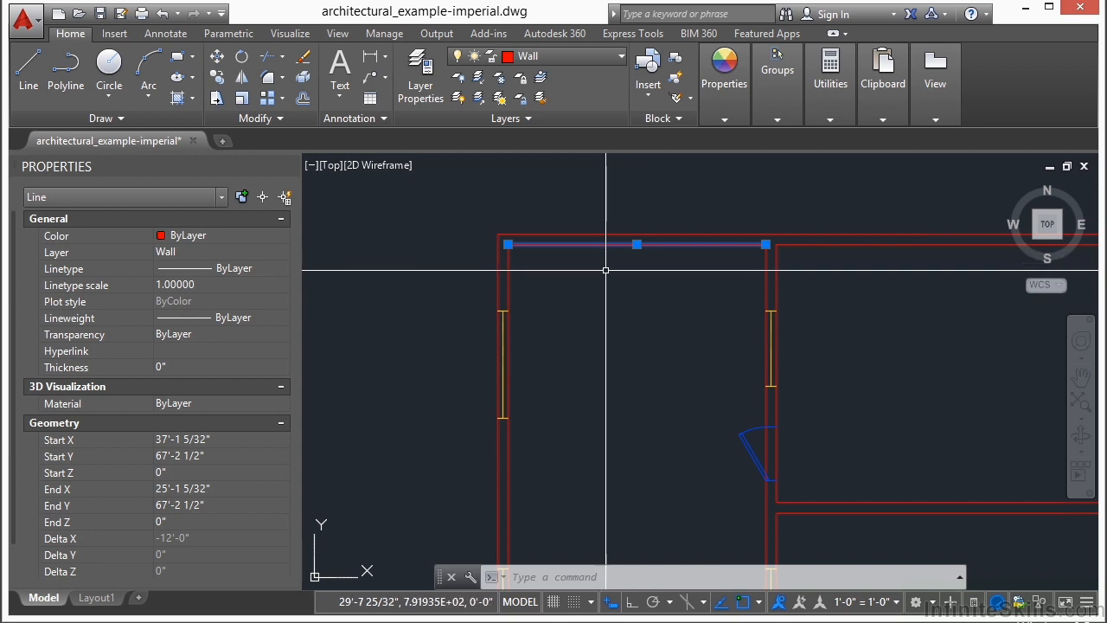
{"action": "key", "text": "Escape"}
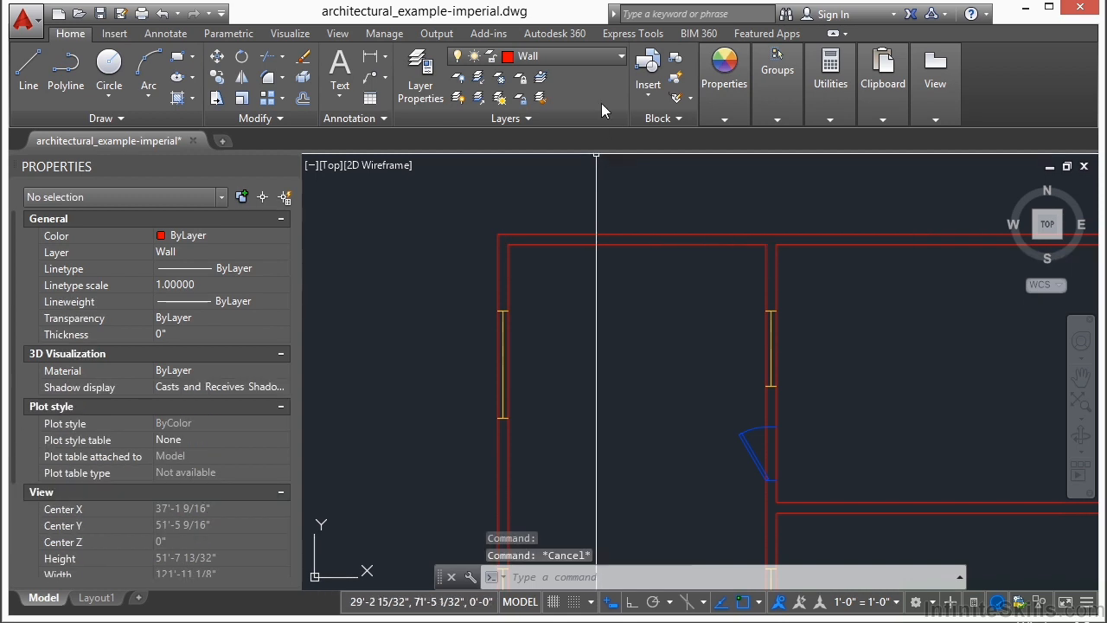
Step: Set the Wall layer's color to yellow in the layer manager and close it
{"action": "left_click", "coordinate": [424, 83]}
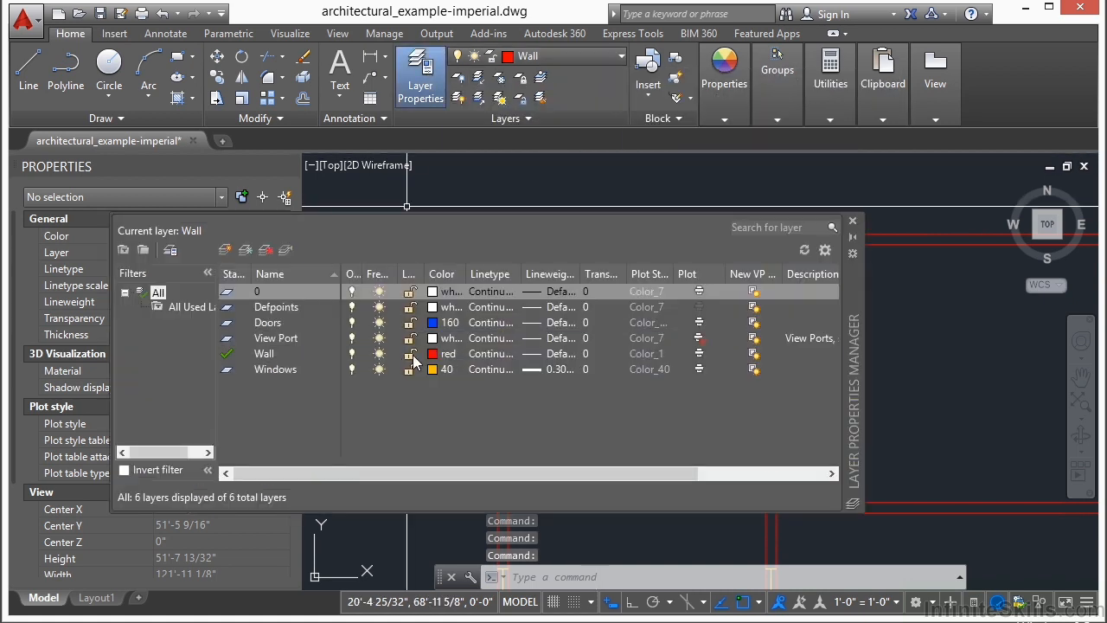
{"action": "left_click", "coordinate": [316, 354]}
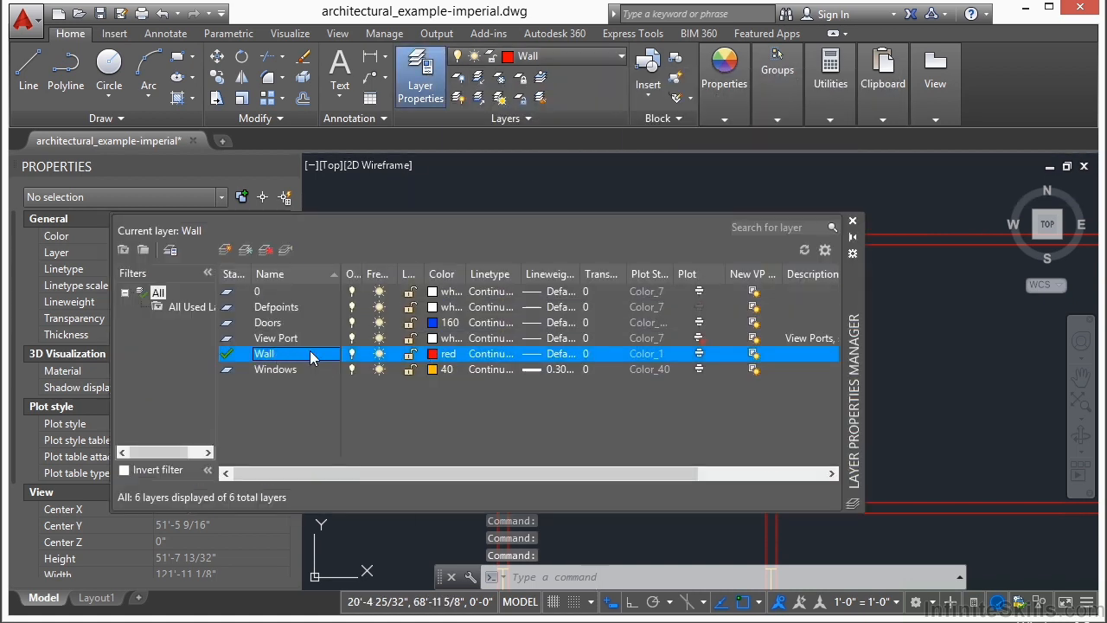
{"action": "left_click", "coordinate": [444, 354]}
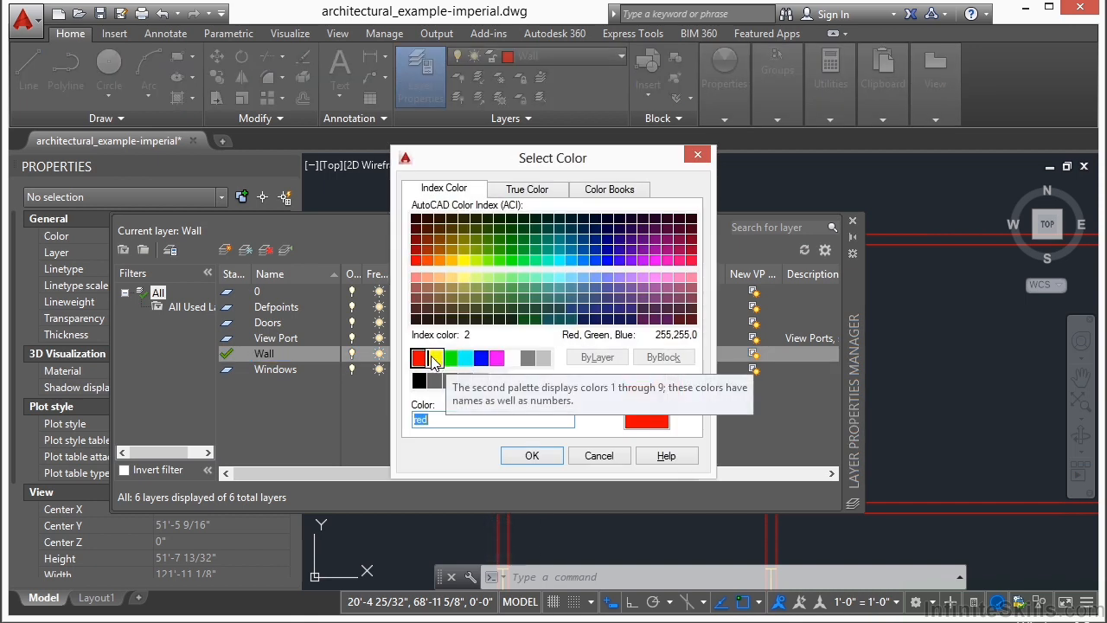
{"action": "left_click", "coordinate": [435, 357]}
{"action": "left_click", "coordinate": [529, 456]}
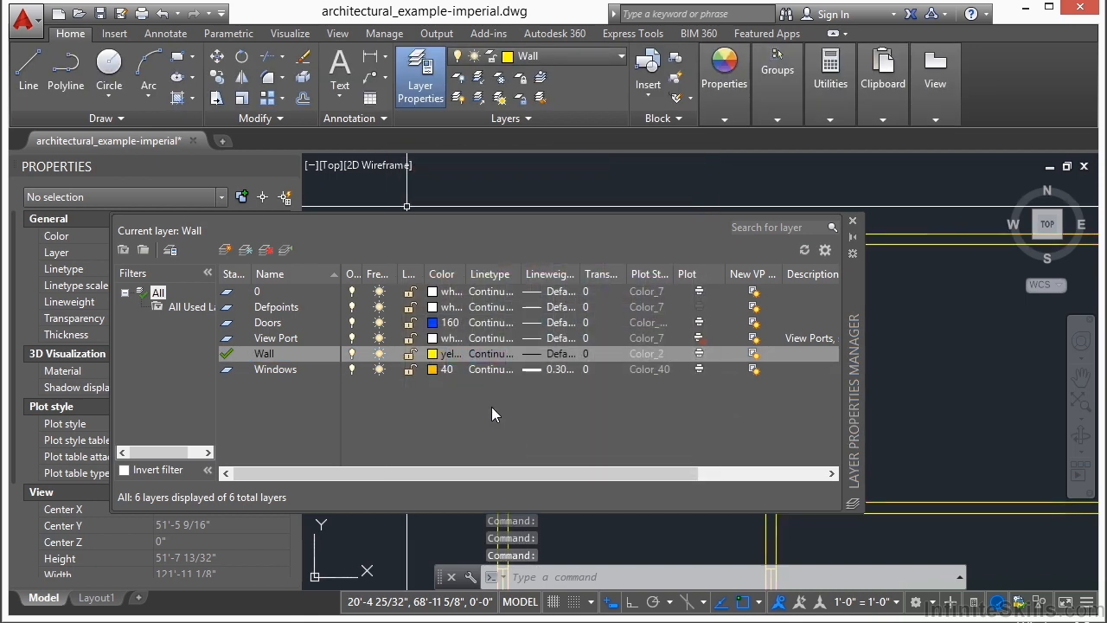
{"action": "left_click", "coordinate": [852, 220]}
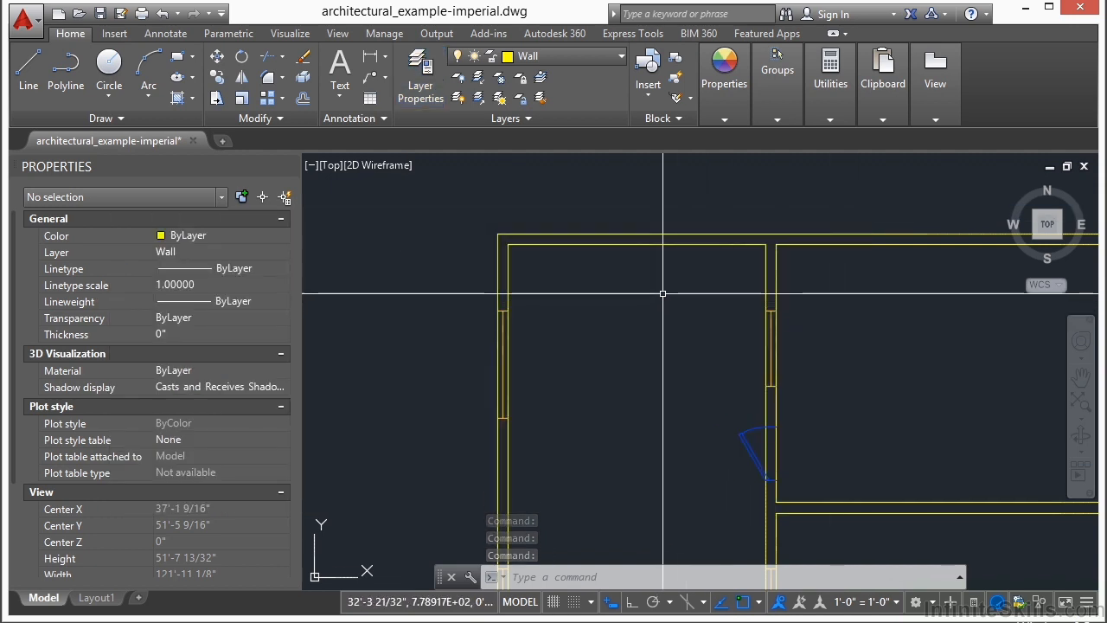
Step: Override the color of the four wall lines meeting at the plan's upper-left corner with Red
{"action": "left_click", "coordinate": [658, 245]}
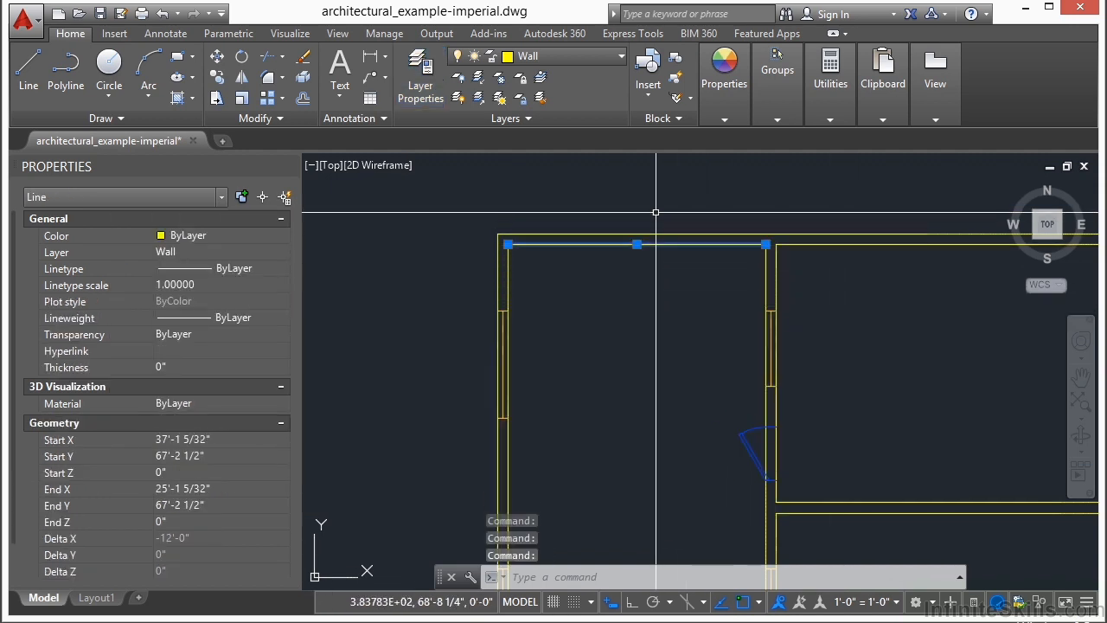
{"action": "left_click", "coordinate": [550, 213]}
{"action": "left_click", "coordinate": [478, 275]}
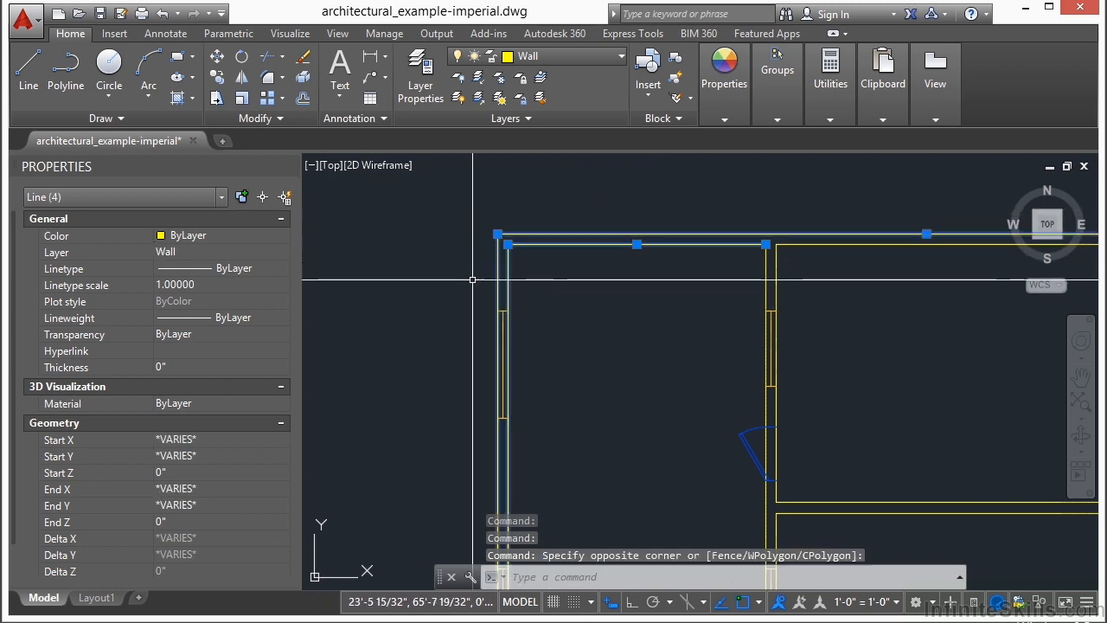
{"action": "left_click", "coordinate": [211, 236]}
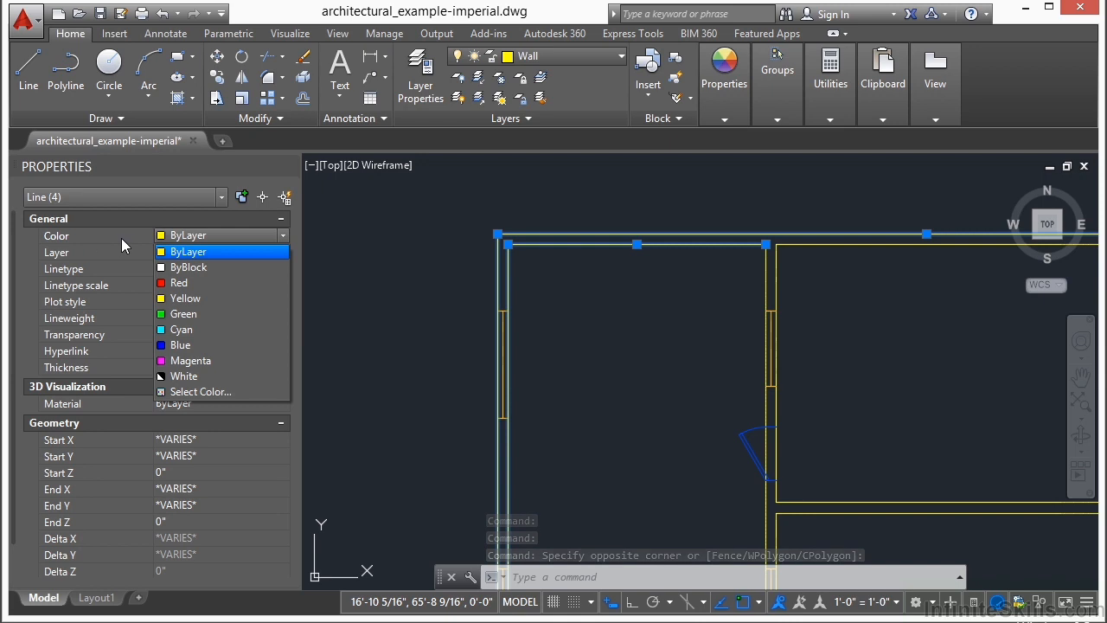
{"action": "left_click", "coordinate": [182, 283]}
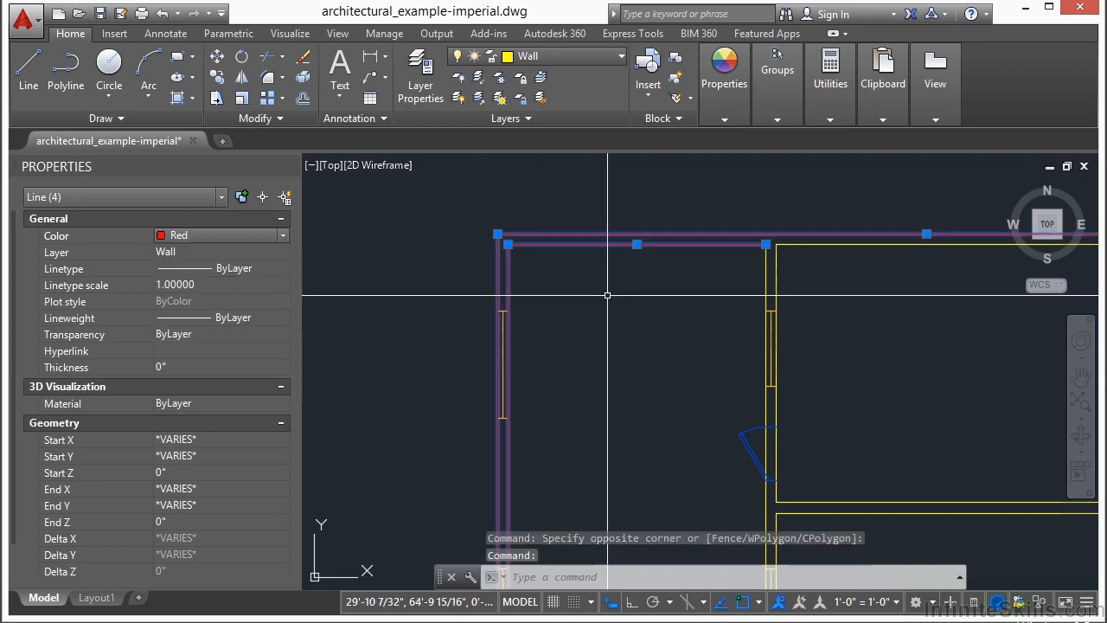
{"action": "key", "text": "Escape"}
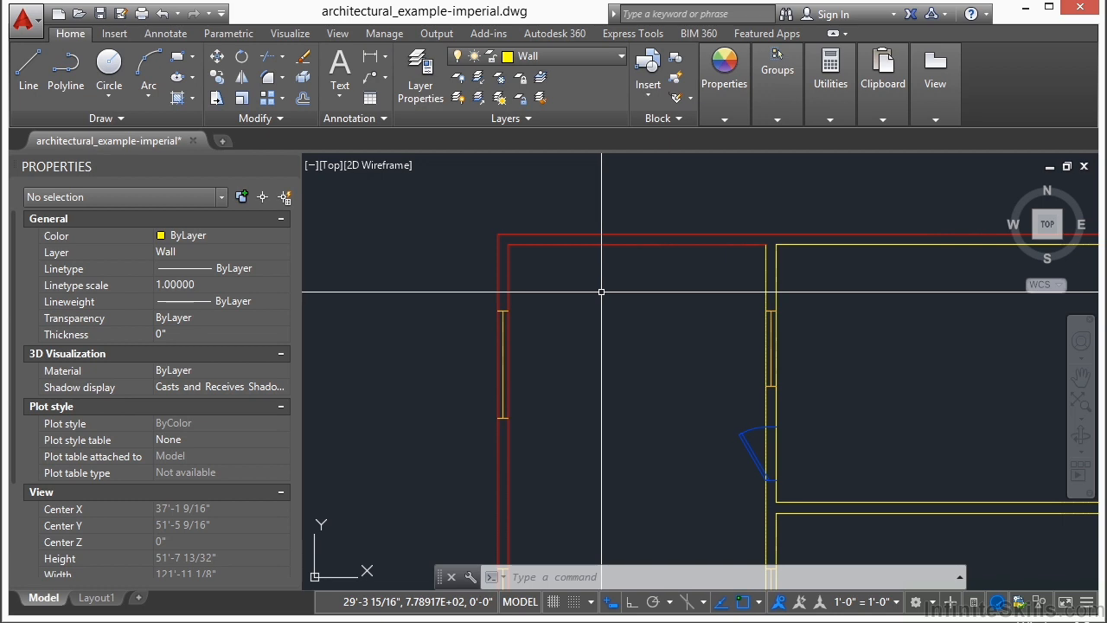
Step: Set the Wall layer's color to magenta
{"action": "left_click", "coordinate": [620, 57]}
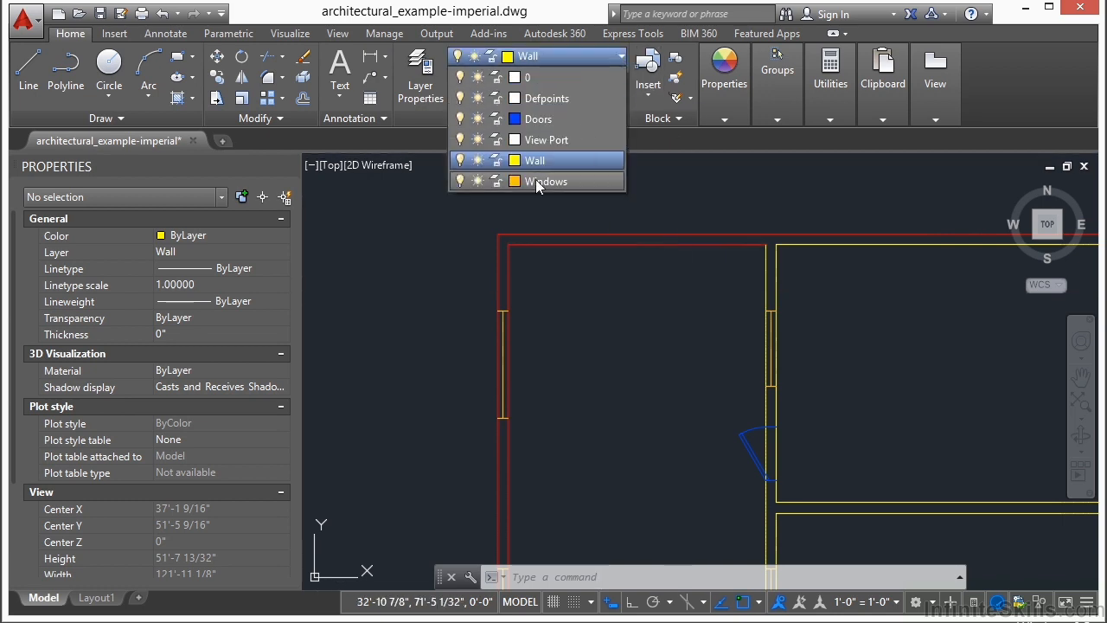
{"action": "left_click", "coordinate": [514, 162]}
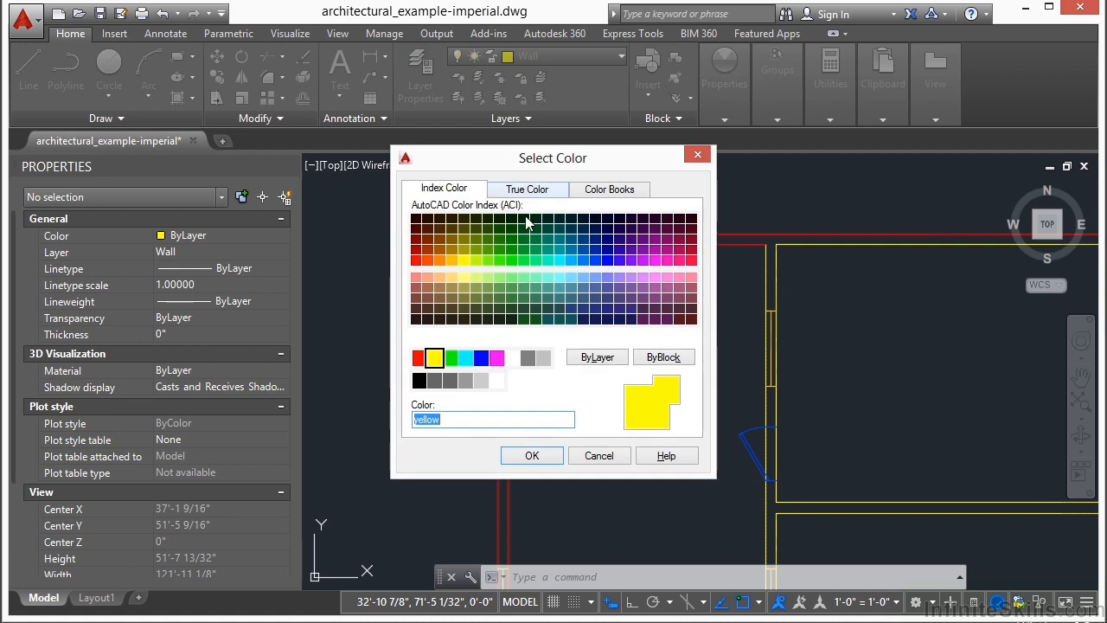
{"action": "left_click", "coordinate": [497, 357]}
{"action": "left_click", "coordinate": [531, 456]}
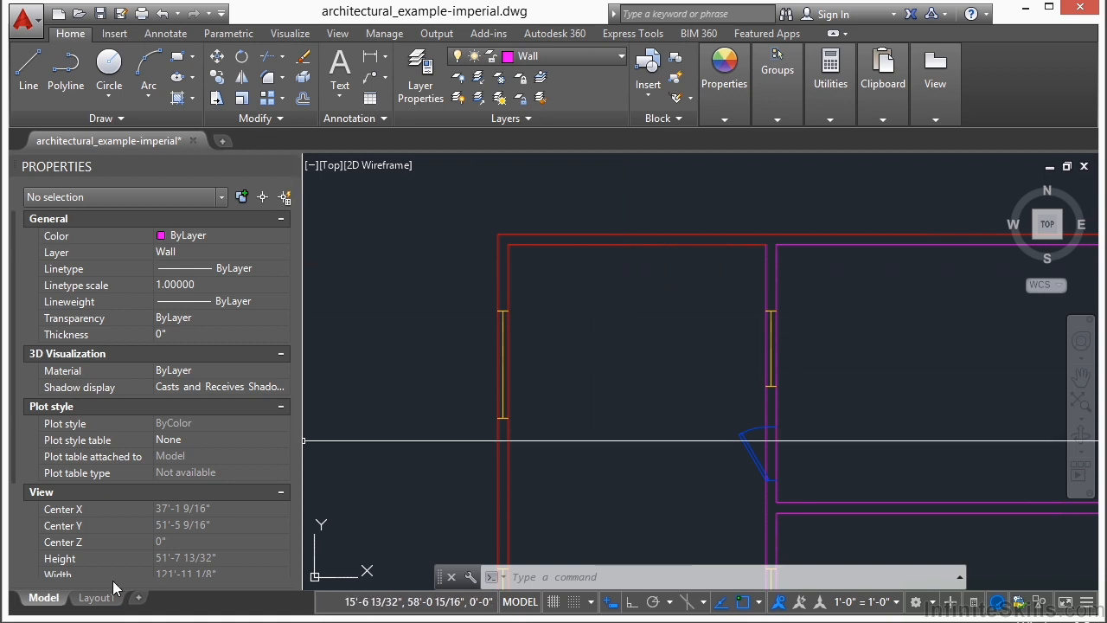
Step: Open Layout1 and adjust its viewport to a close-up of the plan's upper wall junction, then return to paper space
{"action": "left_click", "coordinate": [91, 600]}
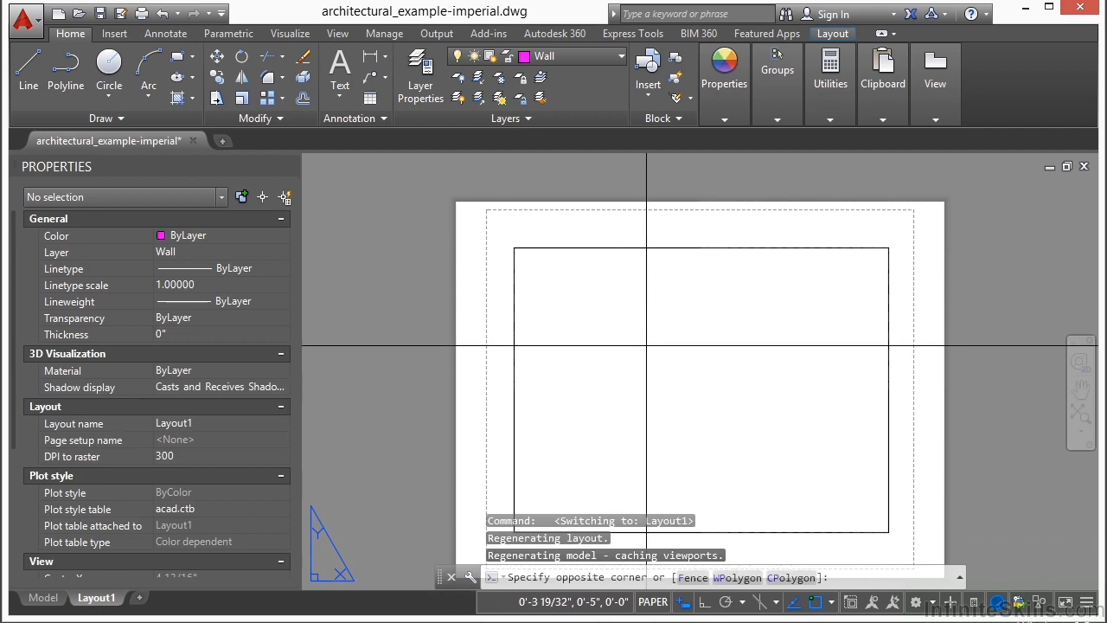
{"action": "double_click", "coordinate": [645, 345]}
{"action": "middle_click", "coordinate": [646, 345]}
{"action": "middle_click", "coordinate": [646, 345]}
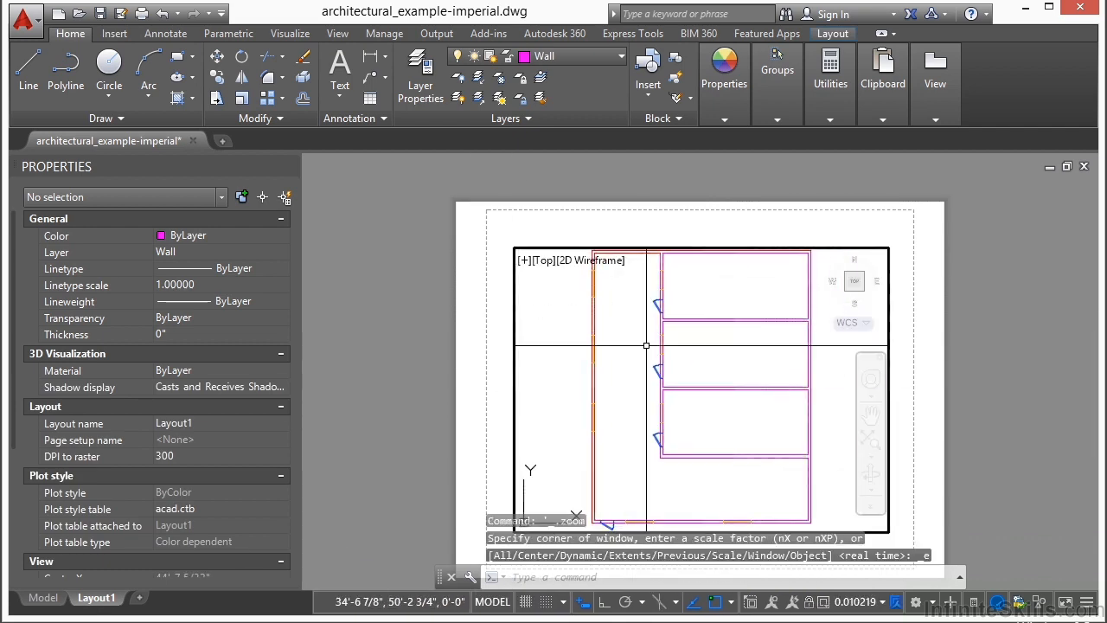
{"action": "scroll", "coordinate": [669, 321], "scroll_direction": "up", "scroll_amount": 6}
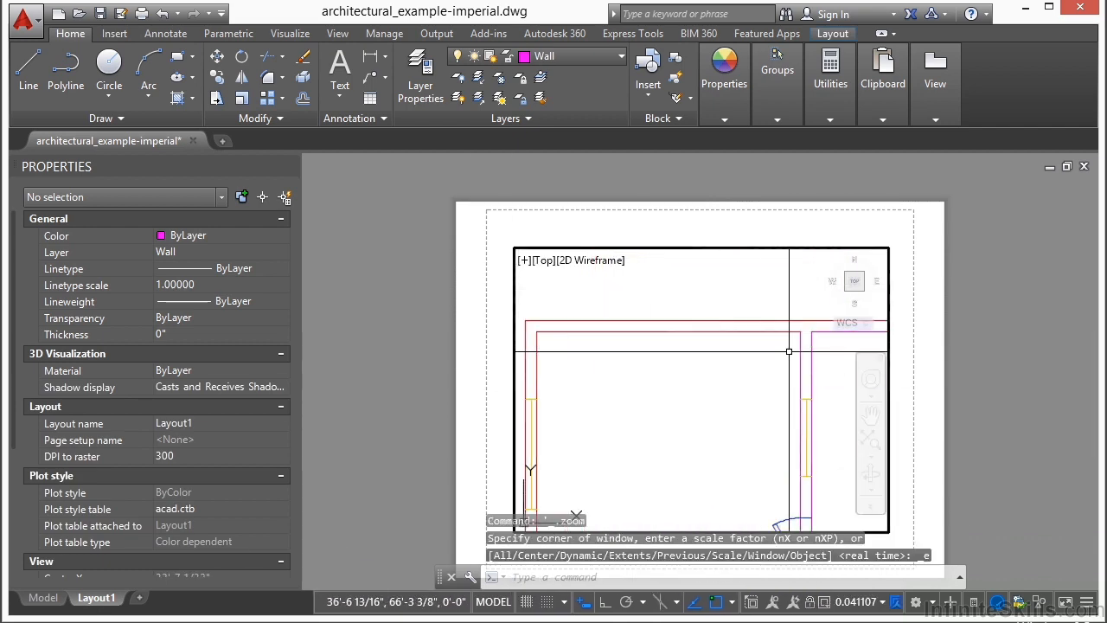
{"action": "scroll", "coordinate": [689, 362], "scroll_direction": "up", "scroll_amount": 2}
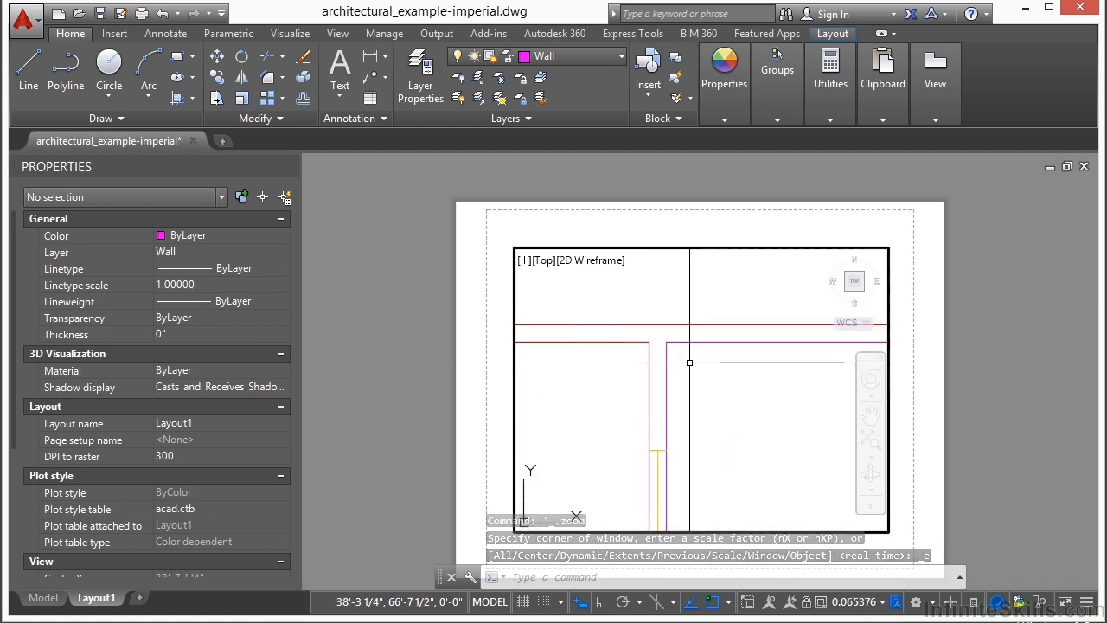
{"action": "double_click", "coordinate": [915, 357]}
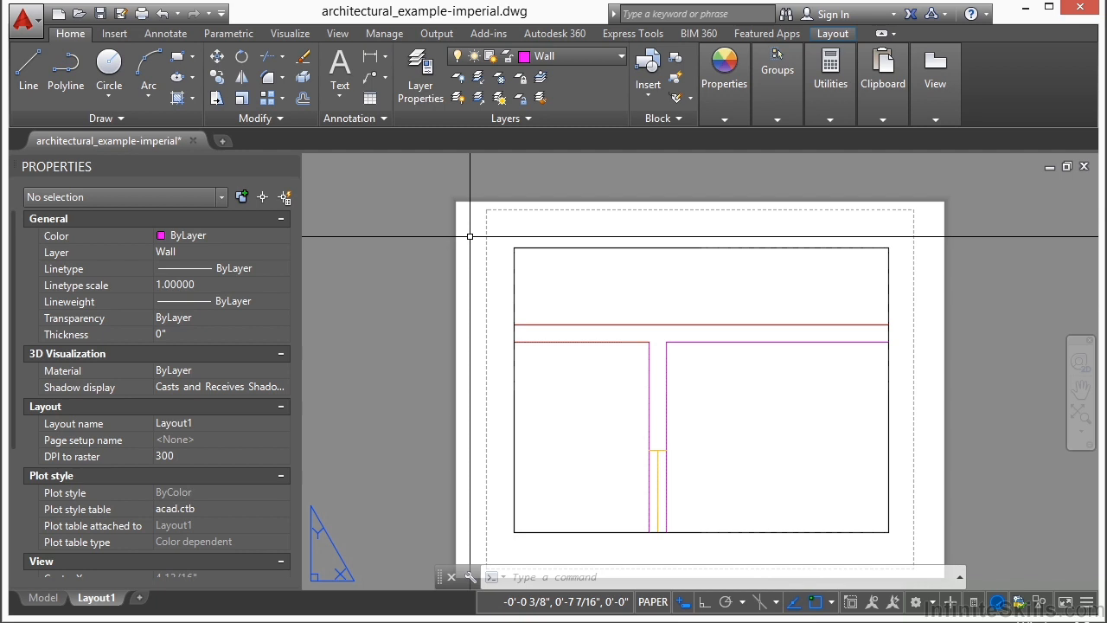
Step: Set the Wall layer's color to index color 254 from the layout
{"action": "left_click", "coordinate": [601, 57]}
{"action": "left_click", "coordinate": [532, 162]}
{"action": "left_click", "coordinate": [480, 380]}
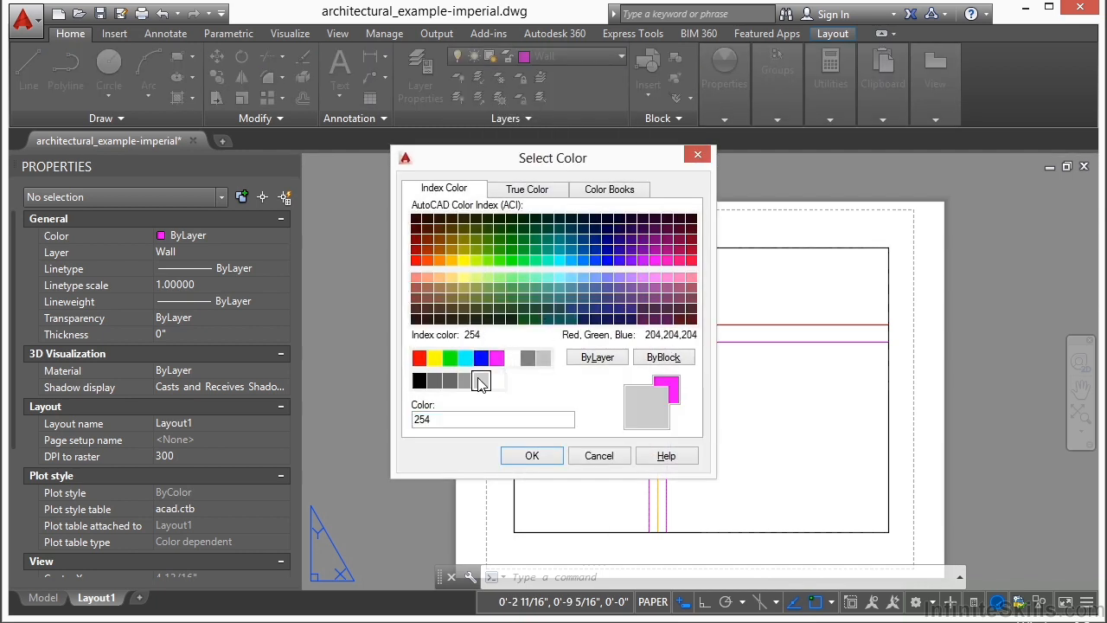
{"action": "left_click", "coordinate": [532, 455]}
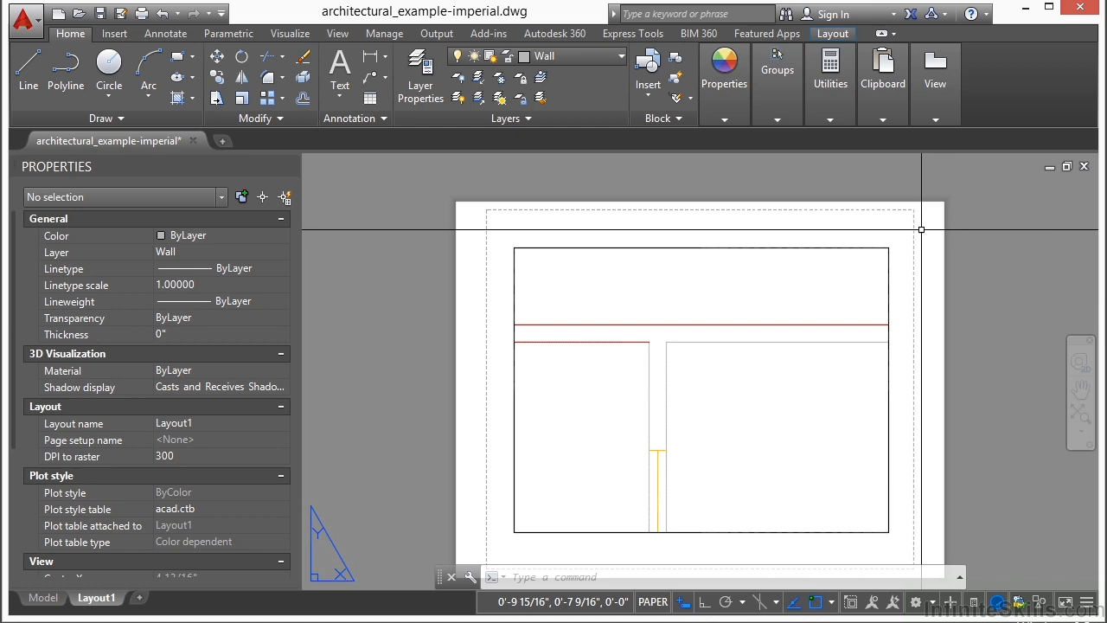
{"action": "scroll", "coordinate": [721, 264], "scroll_direction": "down", "scroll_amount": 2}
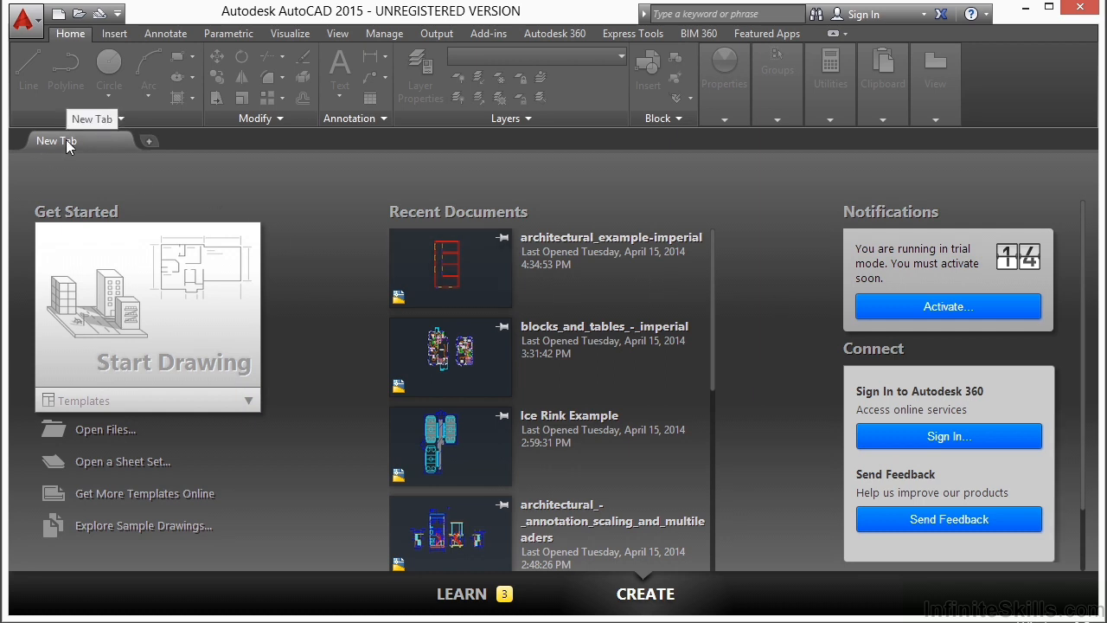
Step: Start a new drawing from the Tutorial-iArch.dwt template
{"action": "left_click", "coordinate": [149, 140]}
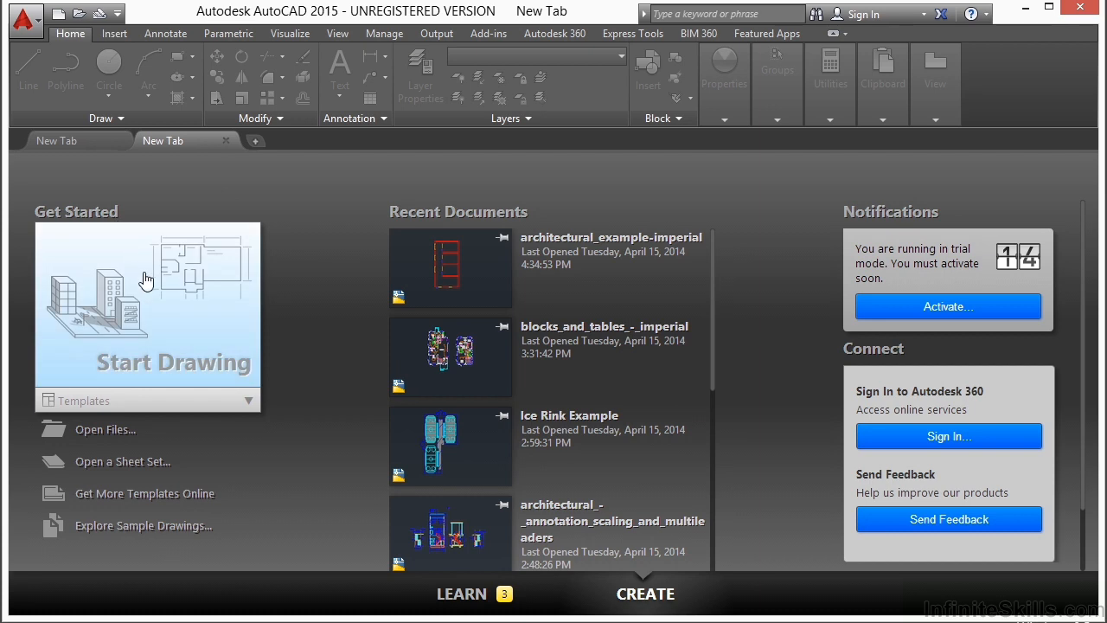
{"action": "left_click", "coordinate": [139, 401]}
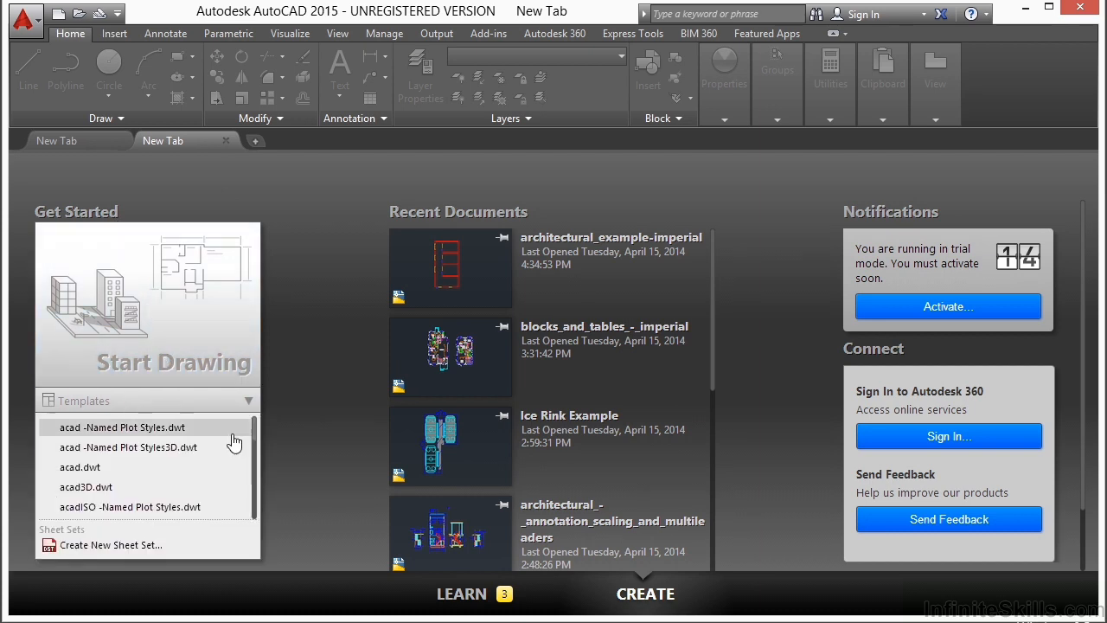
{"action": "scroll", "coordinate": [197, 454], "scroll_direction": "down", "scroll_amount": 5}
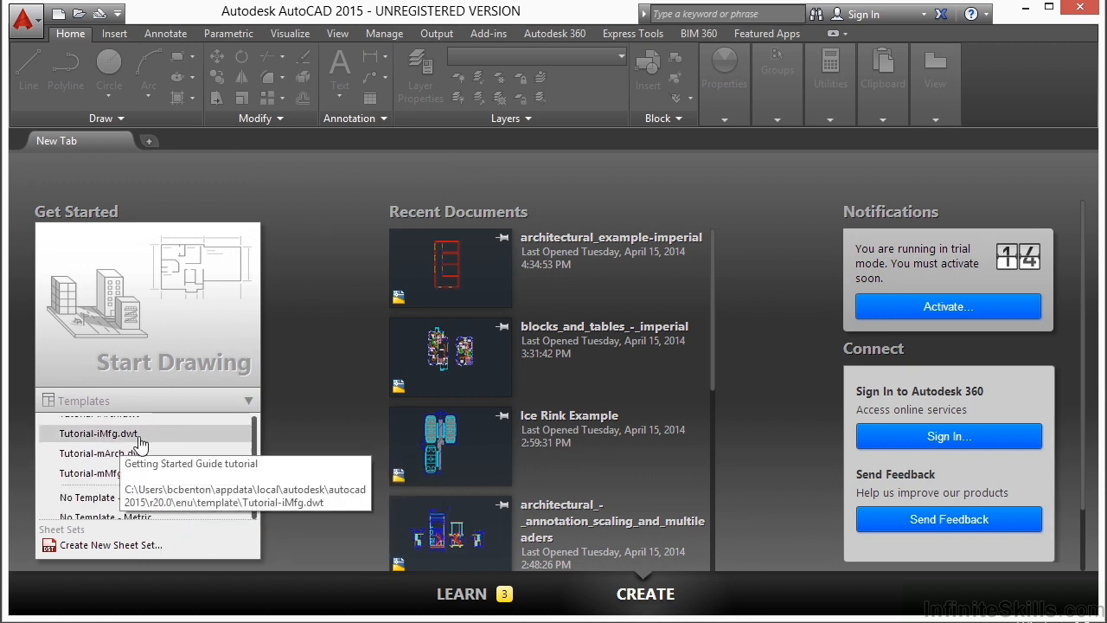
{"action": "scroll", "coordinate": [130, 502], "scroll_direction": "up", "scroll_amount": 3}
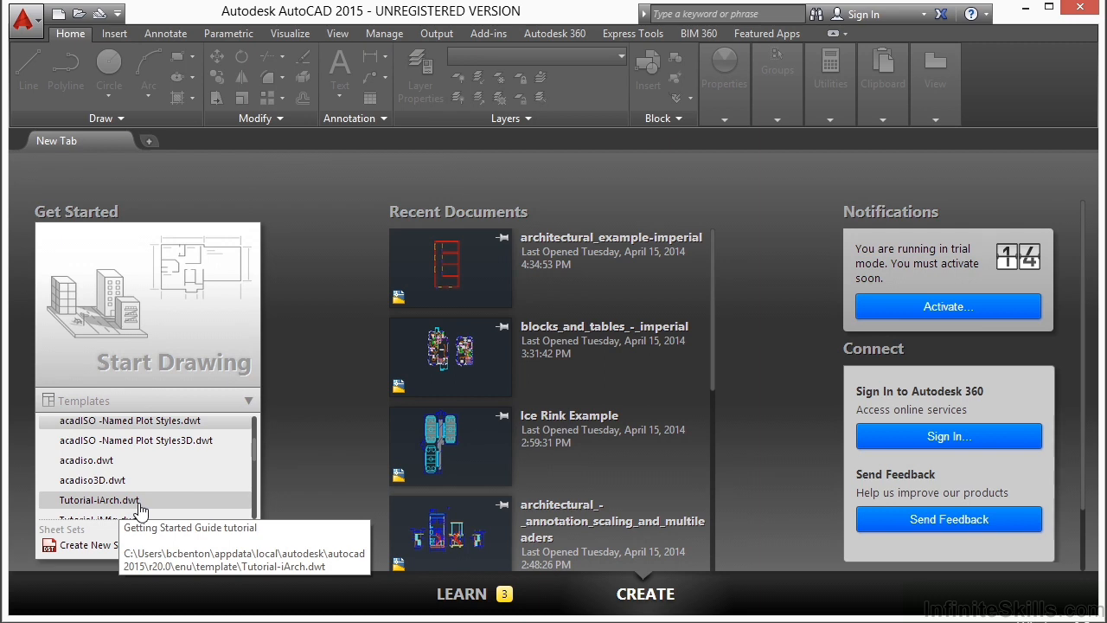
{"action": "left_click", "coordinate": [140, 501]}
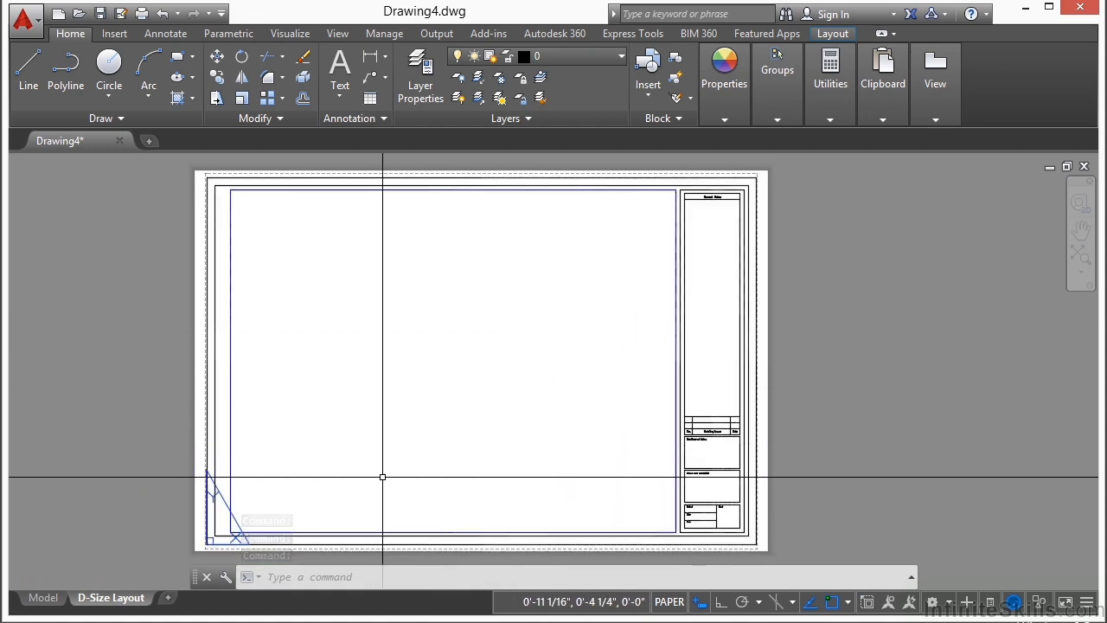
Step: Switch to model space and save the drawing as Project_Template.dwg in folder 09, replacing the existing file
{"action": "left_click", "coordinate": [42, 598]}
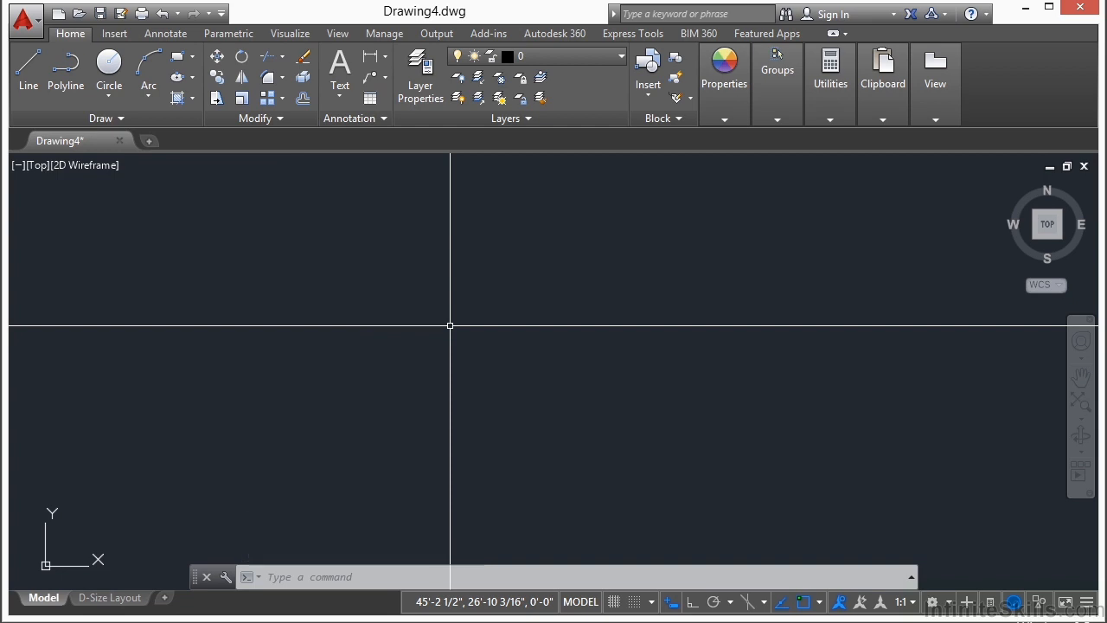
{"action": "type", "text": "saveas"}
{"action": "key", "text": "Return"}
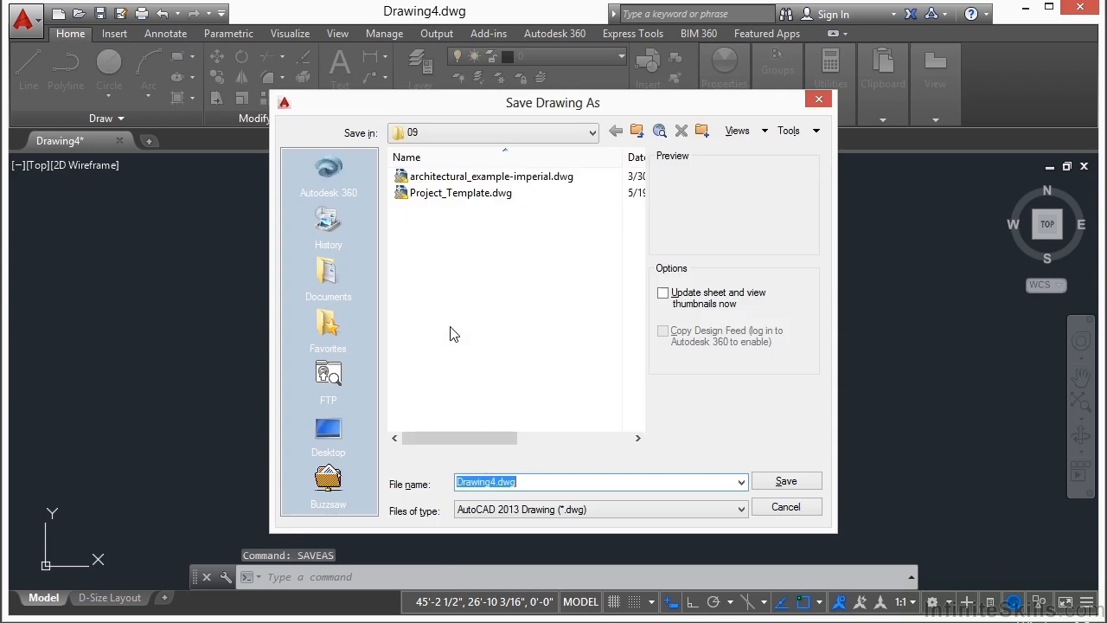
{"action": "left_click", "coordinate": [487, 195]}
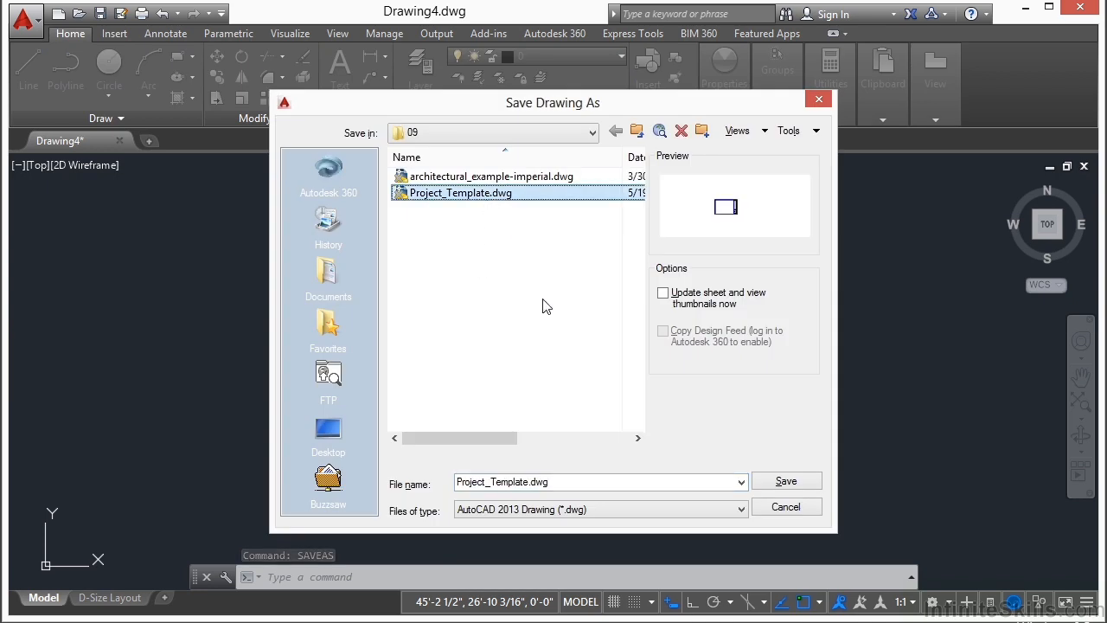
{"action": "left_click", "coordinate": [783, 482]}
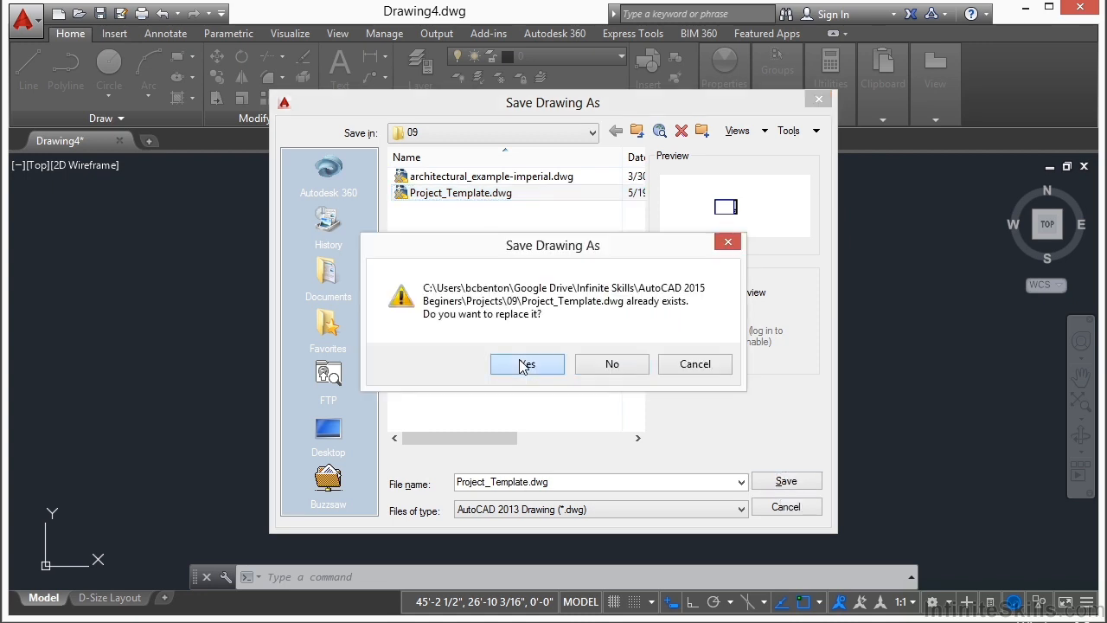
{"action": "left_click", "coordinate": [524, 364]}
{"action": "left_click", "coordinate": [519, 357]}
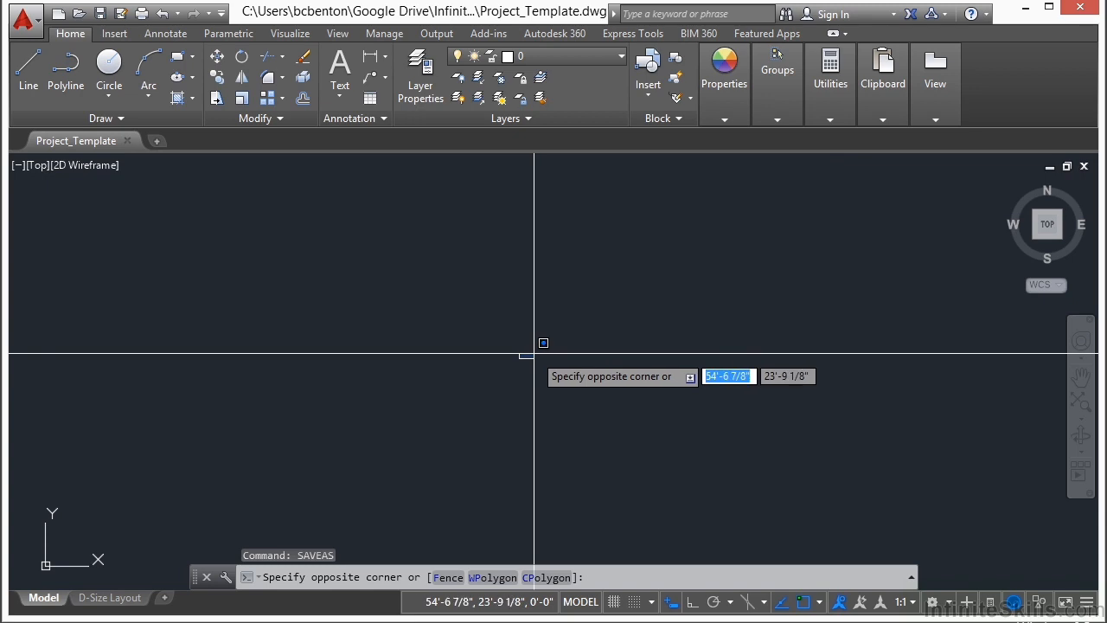
{"action": "key", "text": "Escape"}
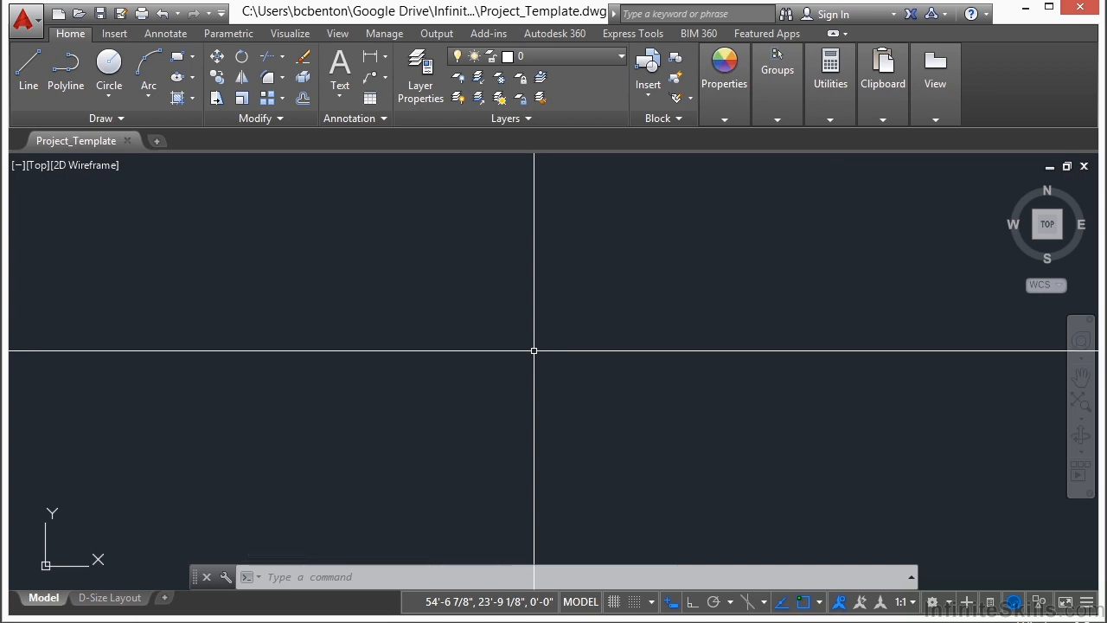
Step: Show the layer manager, reposition and slightly enlarge it, and look through the template's layers
{"action": "left_click", "coordinate": [422, 78]}
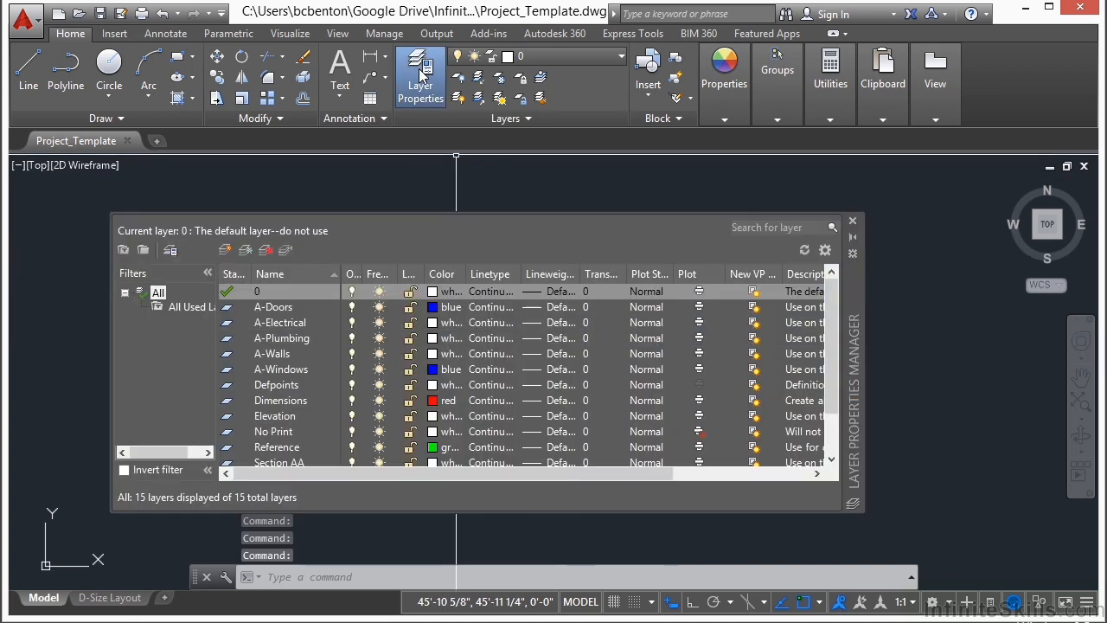
{"action": "left_click_drag", "start_coordinate": [855, 370], "coordinate": [855, 338]}
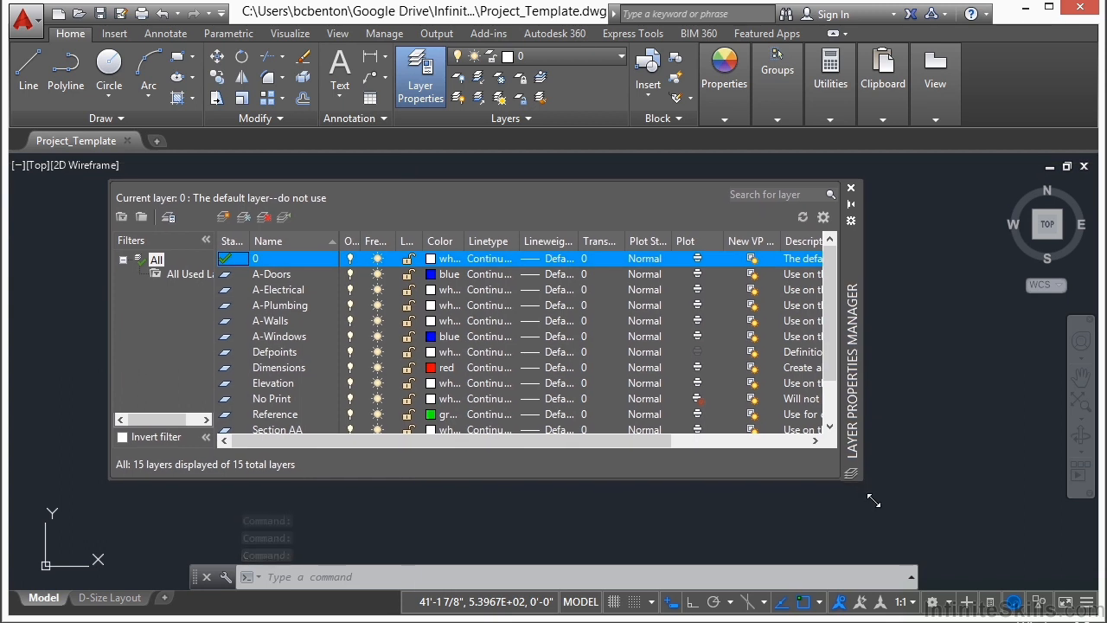
{"action": "left_click_drag", "start_coordinate": [860, 477], "coordinate": [866, 487]}
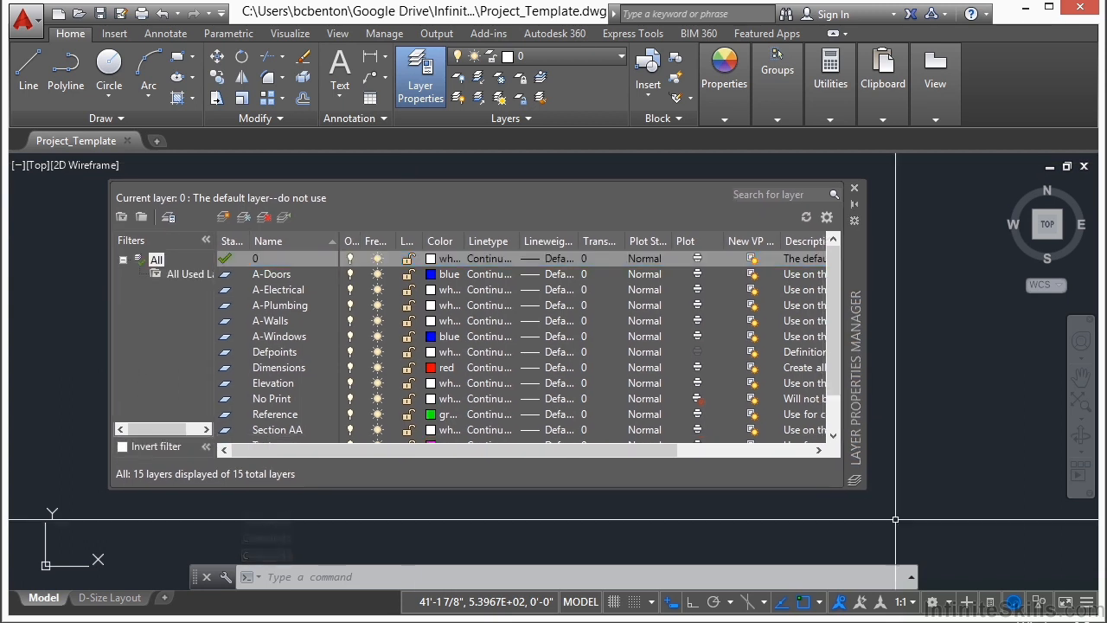
{"action": "left_click", "coordinate": [292, 315]}
{"action": "scroll", "coordinate": [308, 352], "scroll_direction": "down", "scroll_amount": 1}
{"action": "scroll", "coordinate": [307, 352], "scroll_direction": "up", "scroll_amount": 1}
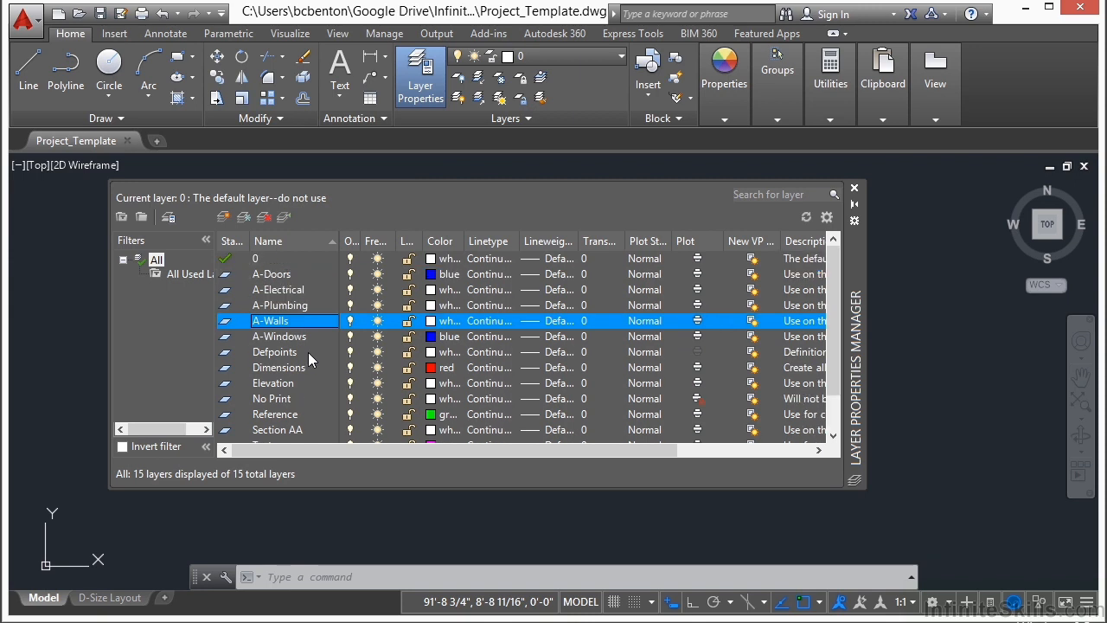
Step: Set the Dimensions layer's color to white
{"action": "left_click", "coordinate": [297, 367]}
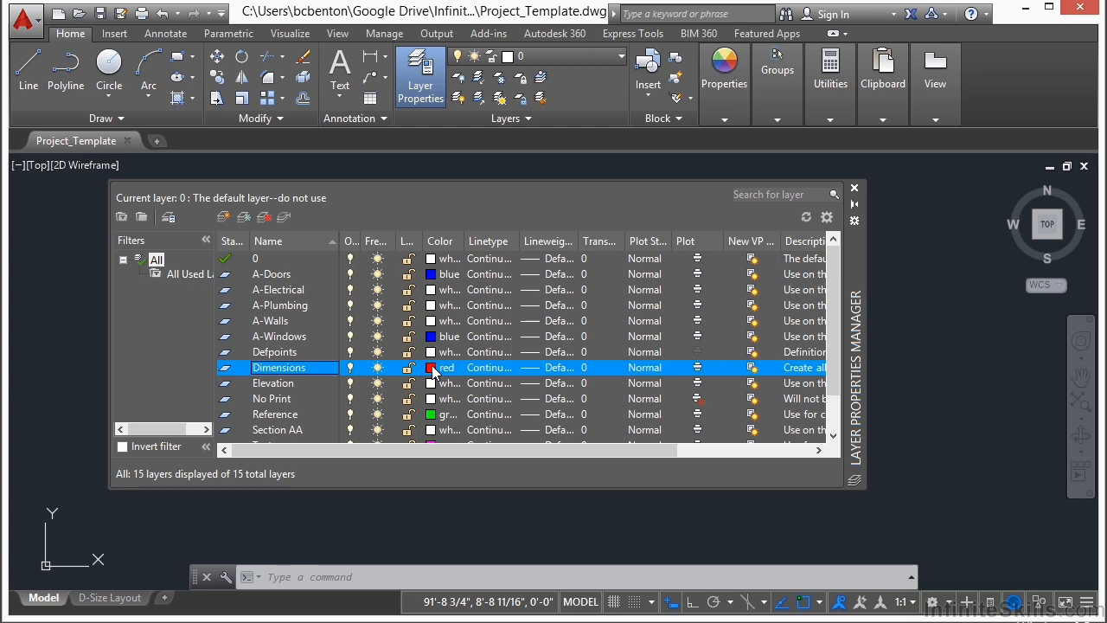
{"action": "left_click", "coordinate": [433, 370]}
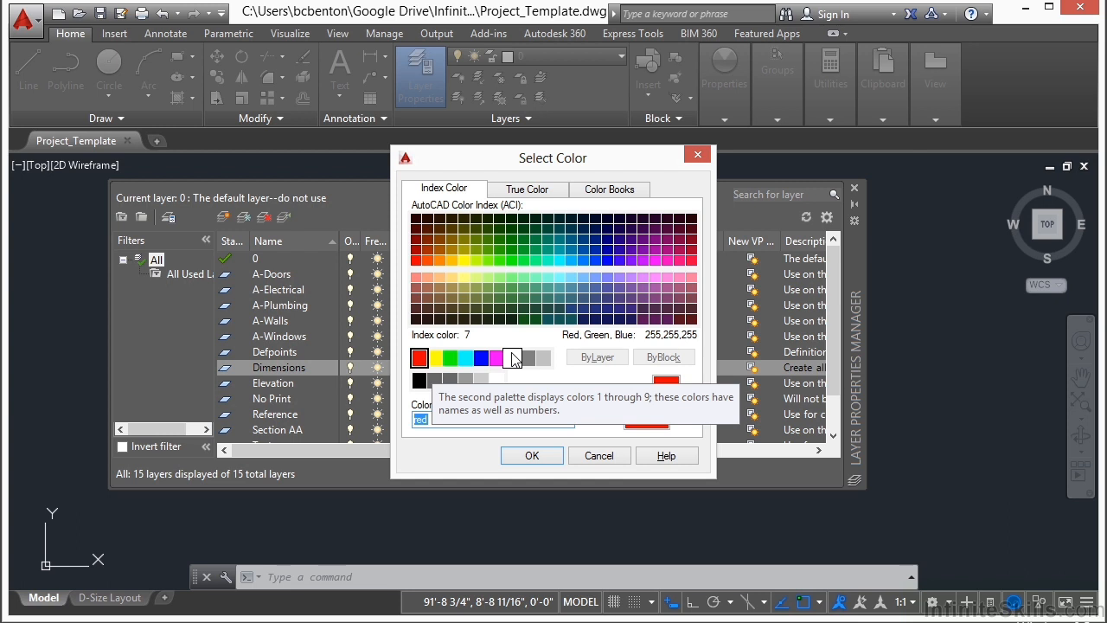
{"action": "left_click", "coordinate": [512, 357]}
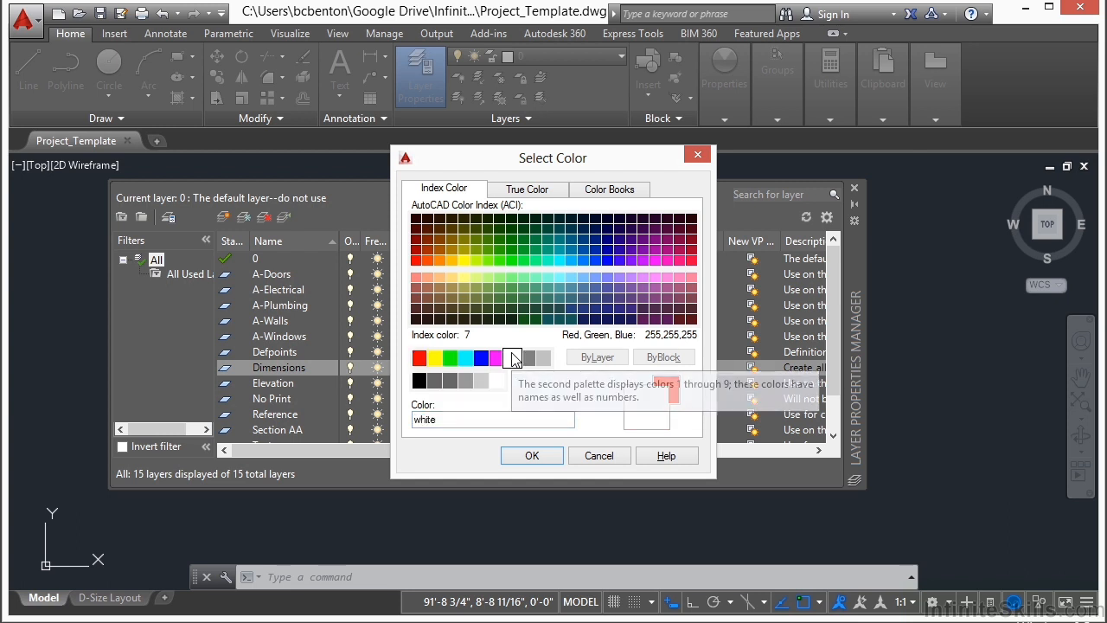
{"action": "left_click", "coordinate": [532, 455]}
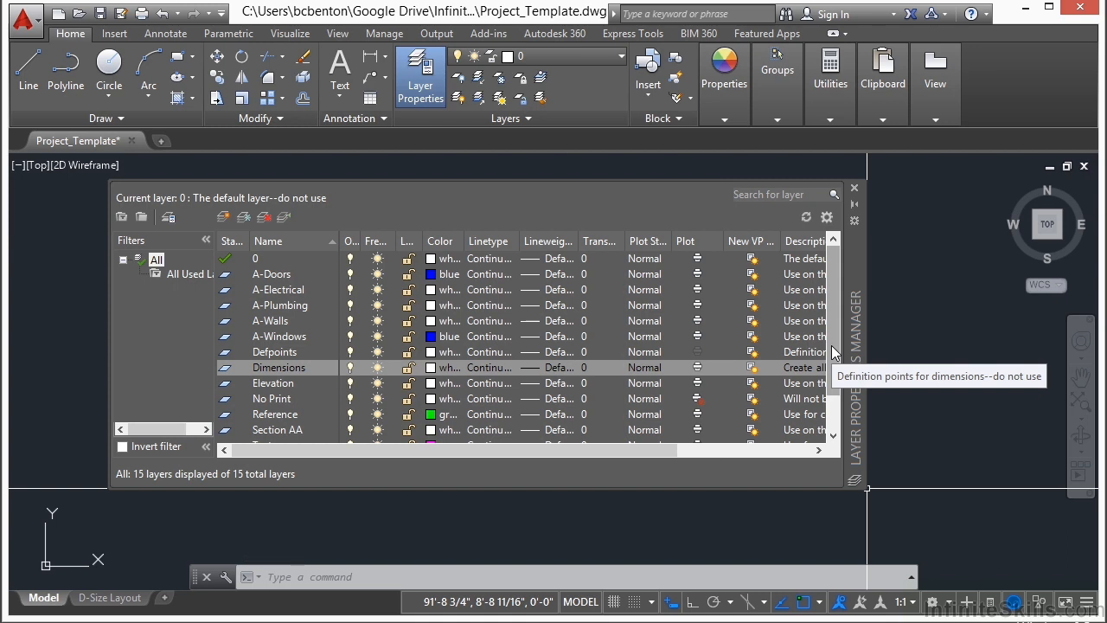
Step: Examine the layers' descriptions in the layer manager, then return to the first columns
{"action": "scroll", "coordinate": [831, 344], "scroll_direction": "down", "scroll_amount": 1}
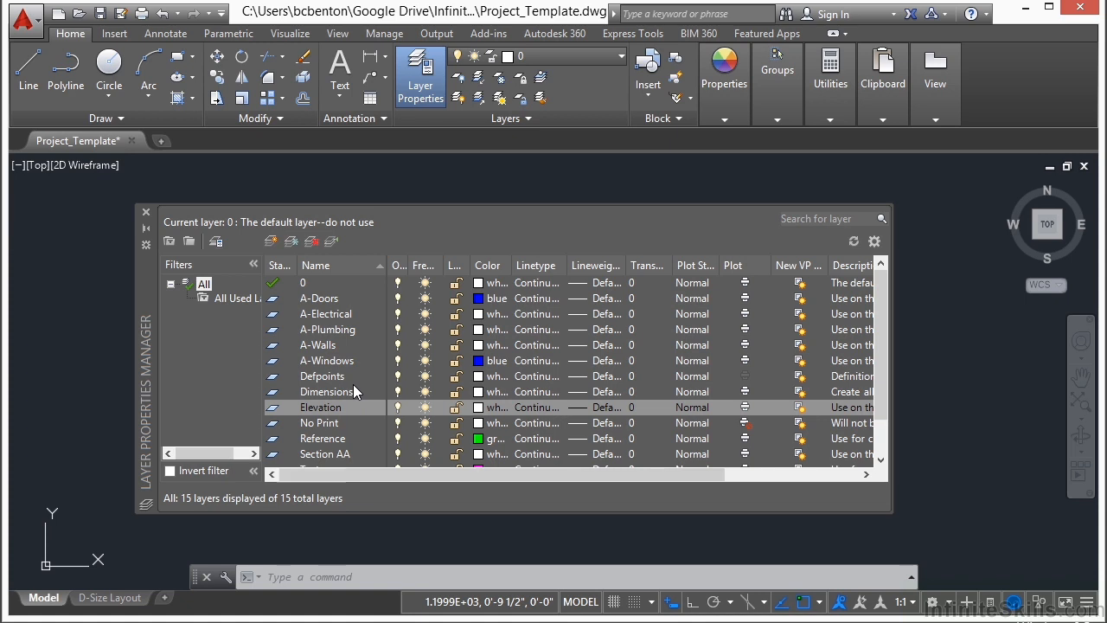
{"action": "left_click_drag", "start_coordinate": [318, 474], "coordinate": [476, 474]}
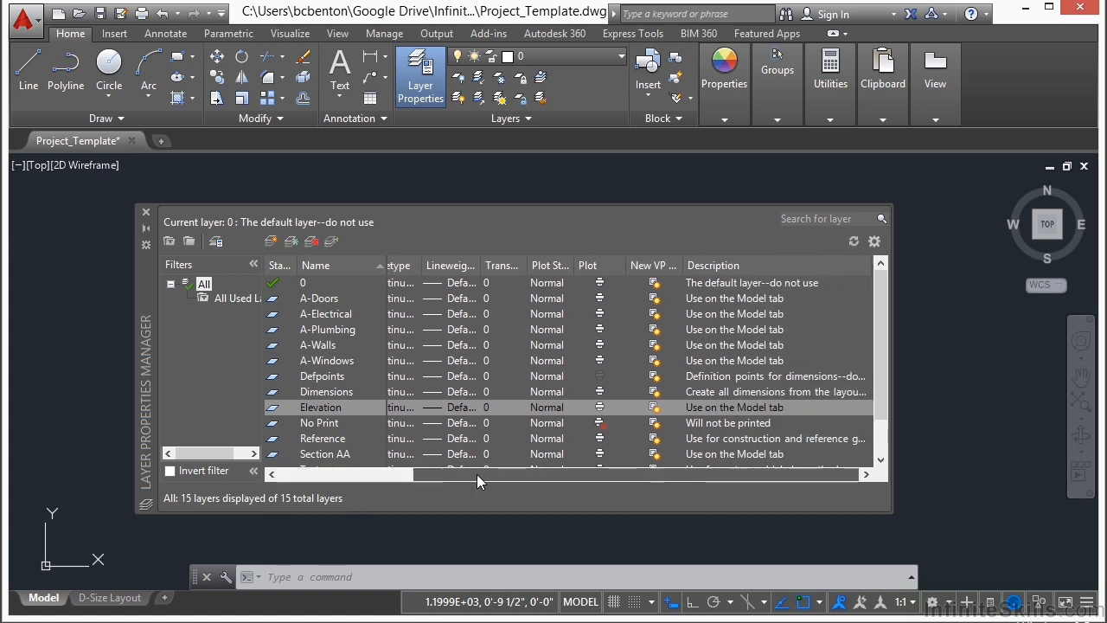
{"action": "mouse_move", "coordinate": [882, 327]}
{"action": "left_mouse_down"}
{"action": "mouse_move", "coordinate": [887, 388]}
{"action": "mouse_move", "coordinate": [886, 326]}
{"action": "left_mouse_up"}
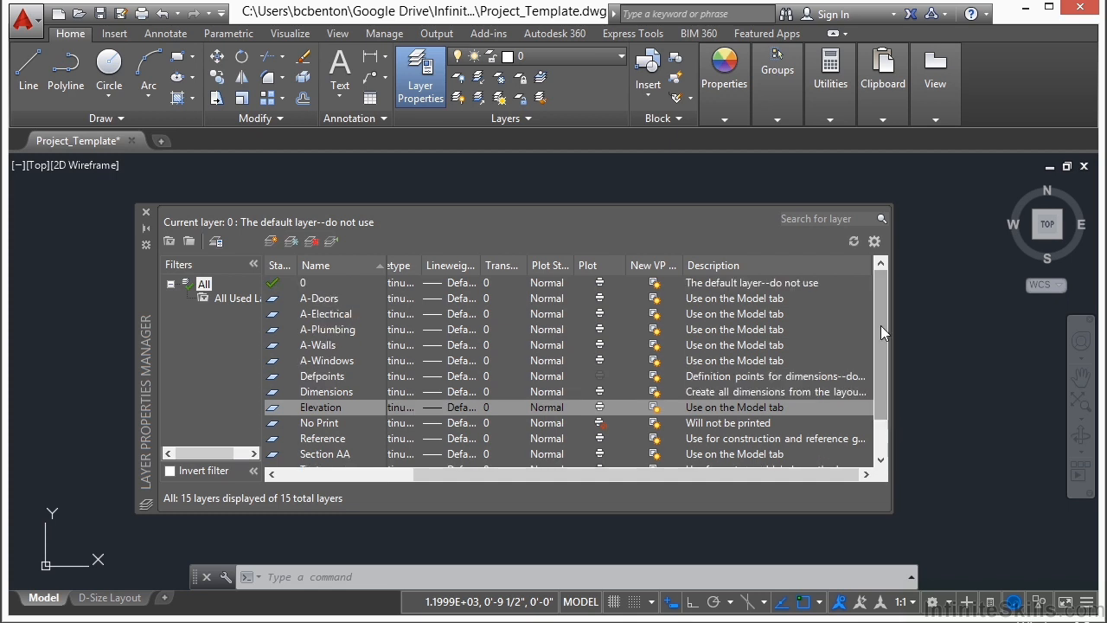
{"action": "left_click_drag", "start_coordinate": [500, 477], "coordinate": [354, 477]}
Step: Create a new layer named Wall-Exterior based on the A-Electrical layer
{"action": "double_click", "coordinate": [337, 316]}
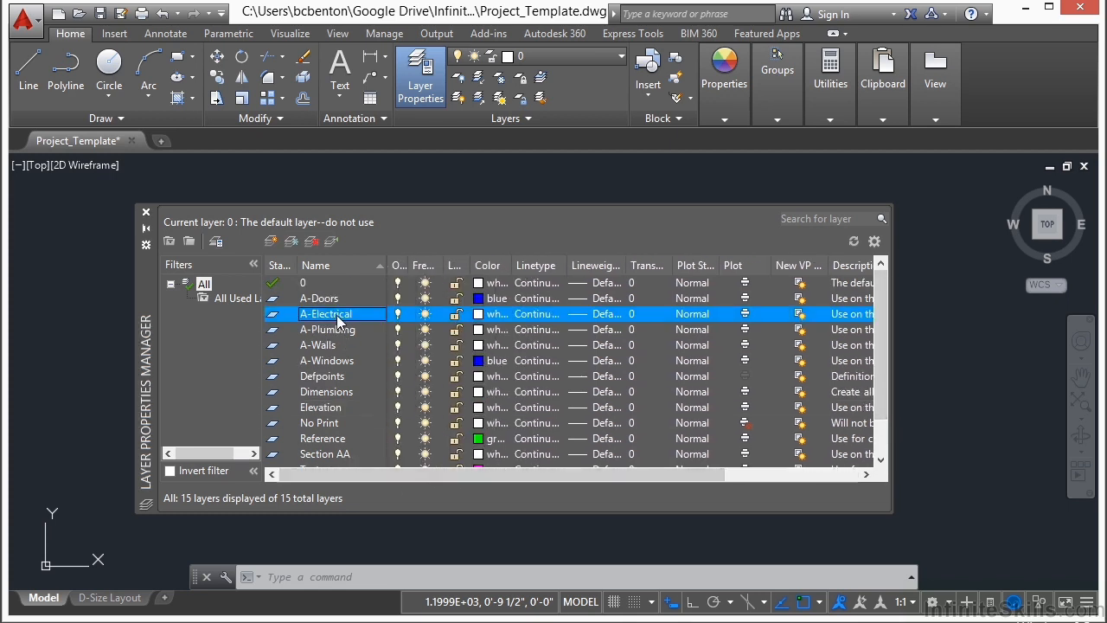
{"action": "left_click", "coordinate": [273, 242]}
{"action": "type", "text": "Wall-Ex"}
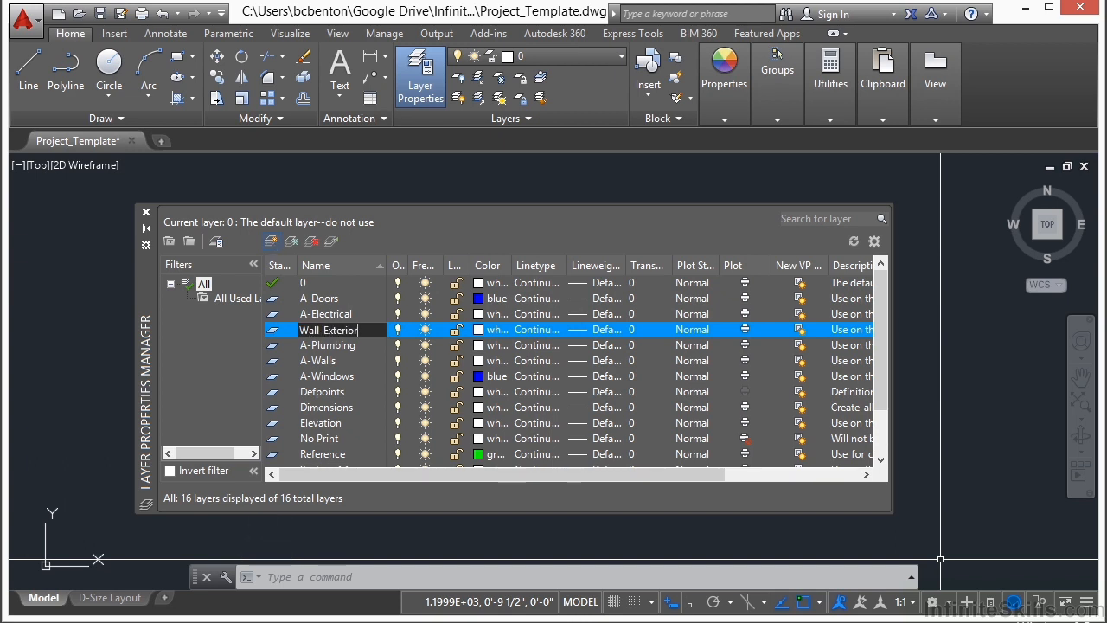
{"action": "type", "text": "terior"}
{"action": "key", "text": "Return"}
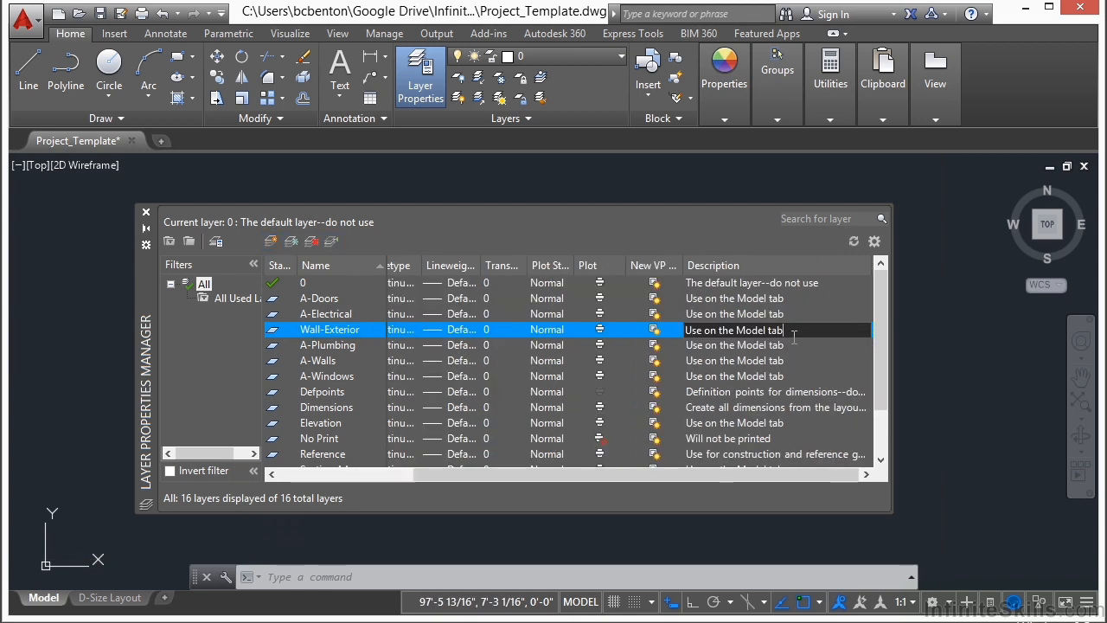
Step: Replace the Wall-Exterior layer's description with Exterior Wall
{"action": "left_click_drag", "start_coordinate": [778, 333], "coordinate": [740, 348]}
{"action": "key", "text": "BackSpace"}
{"action": "key", "text": "BackSpace"}
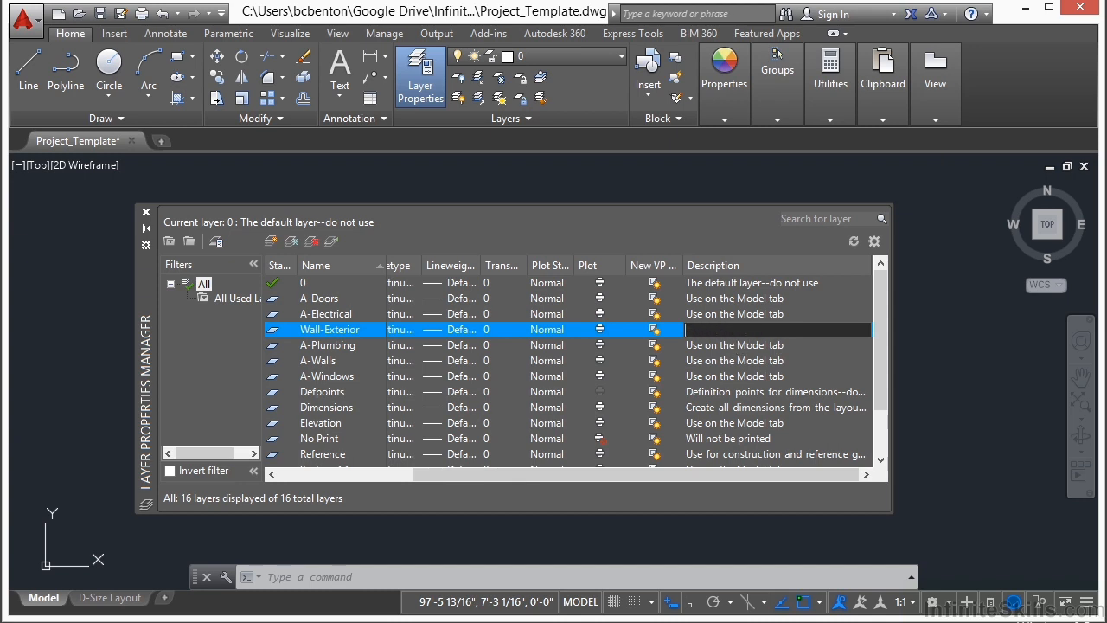
{"action": "type", "text": "Exterior Wa"}
{"action": "key", "text": "Return"}
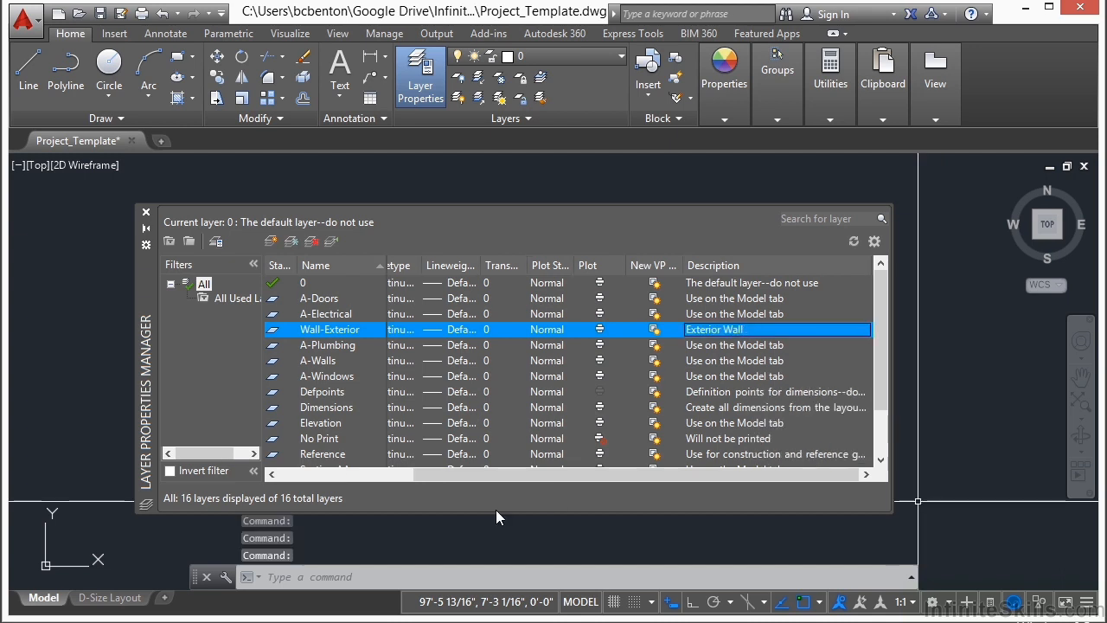
Step: Create a new layer named Wall-Hatch and set its color to index 8
{"action": "left_click_drag", "start_coordinate": [532, 474], "coordinate": [380, 474]}
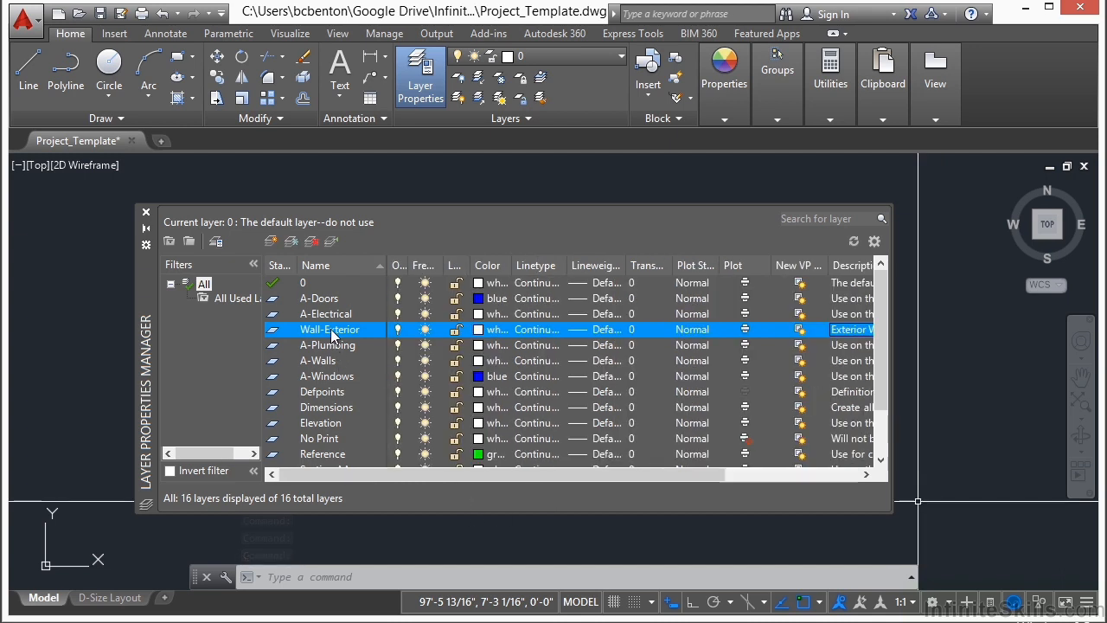
{"action": "left_click", "coordinate": [271, 241]}
{"action": "type", "text": "Wall-"}
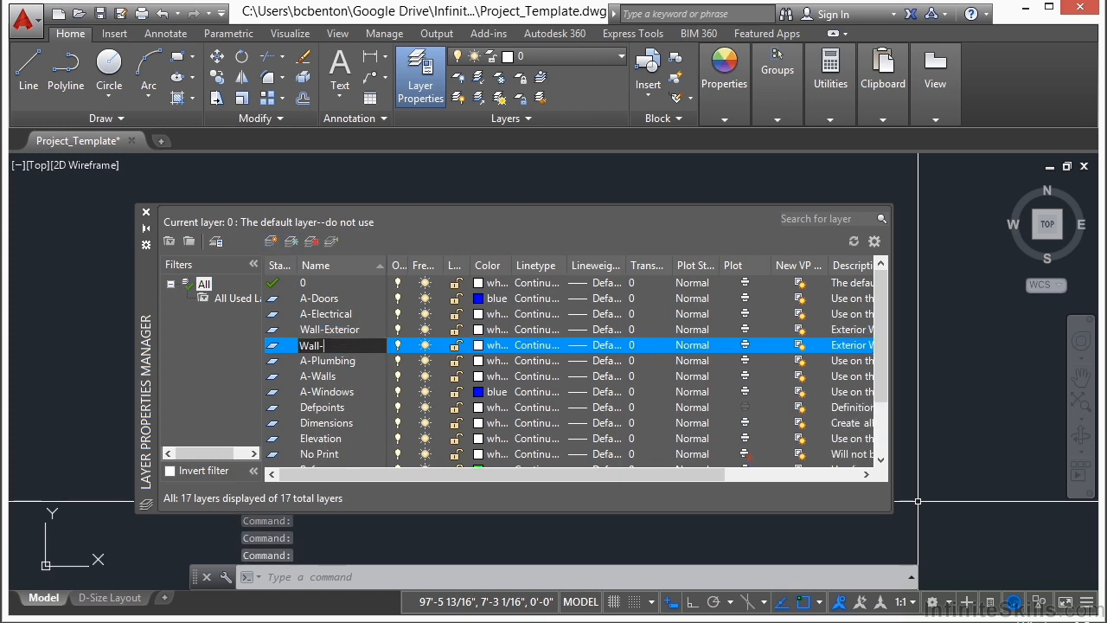
{"action": "type", "text": "Hatch"}
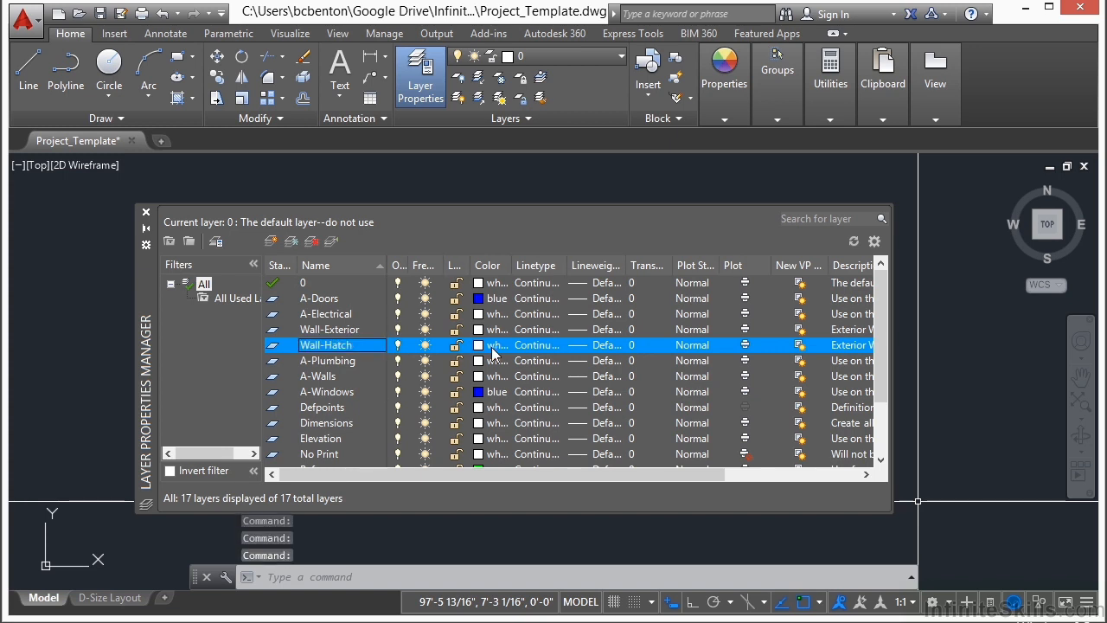
{"action": "left_click", "coordinate": [495, 345]}
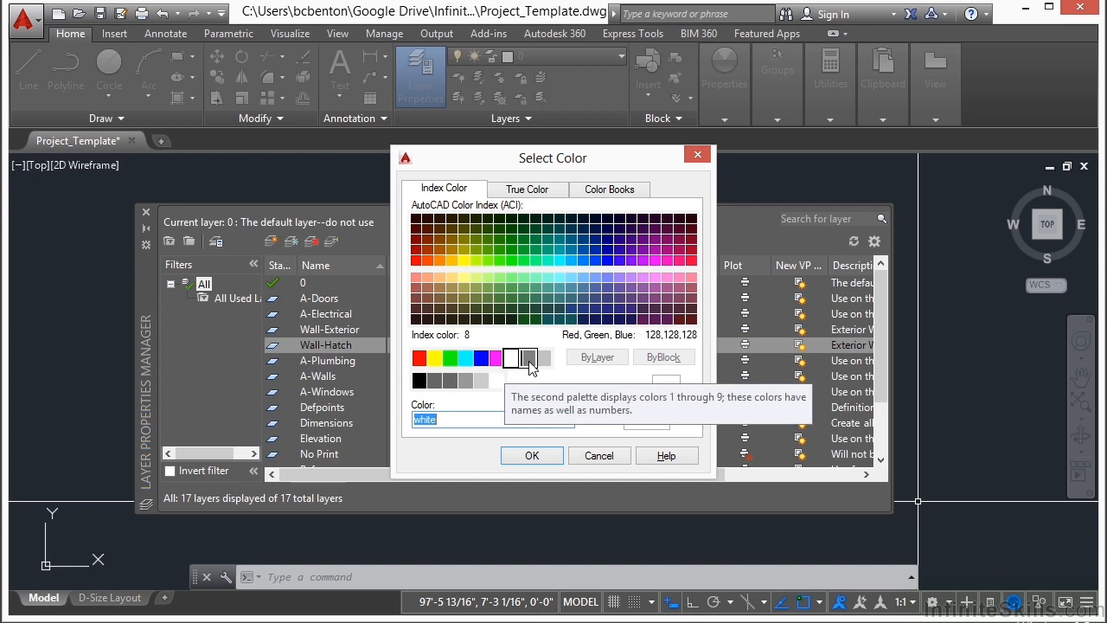
{"action": "left_click", "coordinate": [529, 358]}
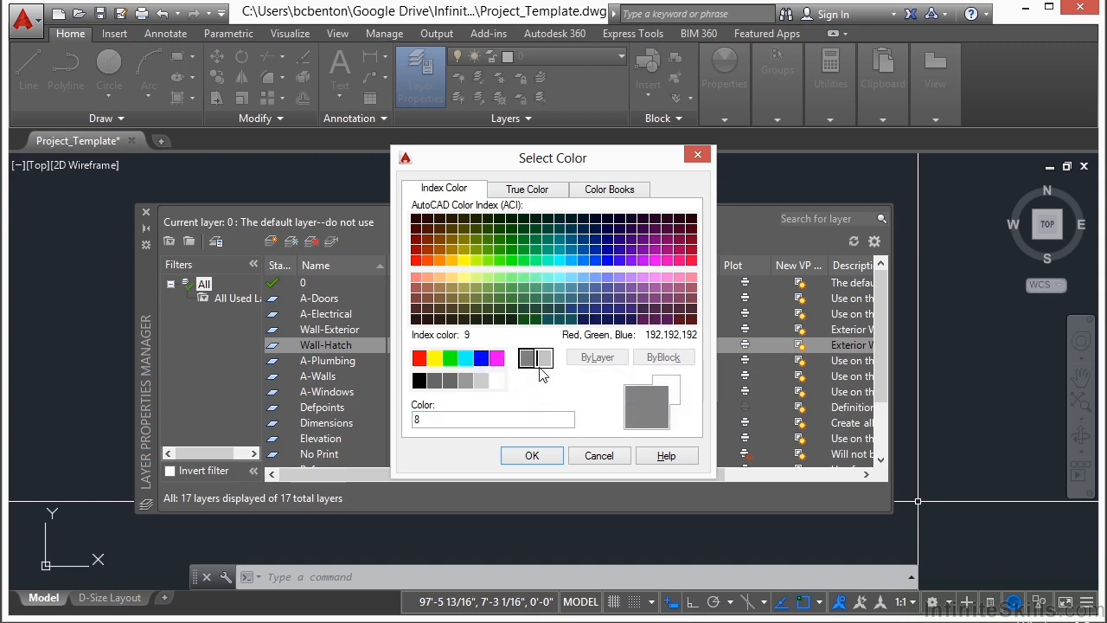
{"action": "left_click", "coordinate": [445, 419]}
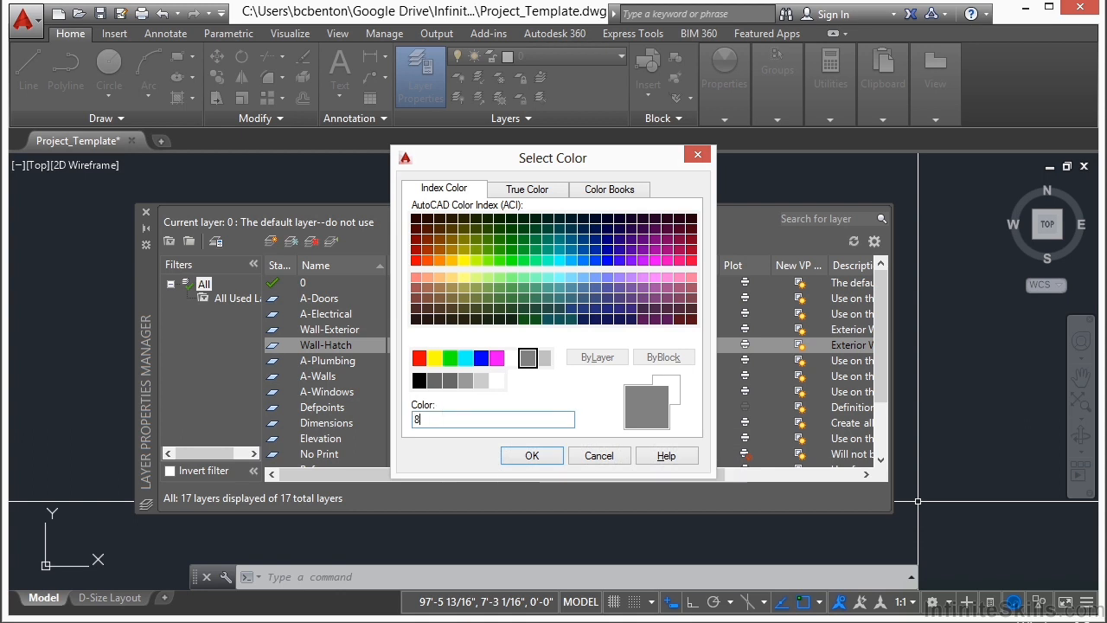
{"action": "key", "text": "Return"}
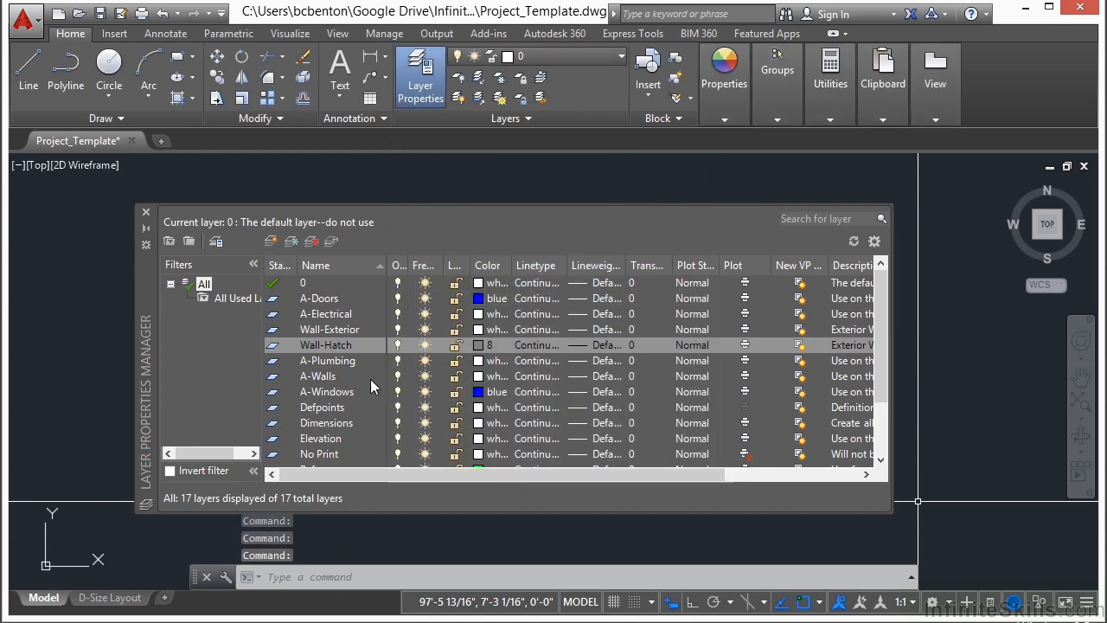
Step: Create a new layer named Wall-Interior and set its color to blue
{"action": "key", "text": "alt+n"}
{"action": "type", "text": "Wall-"}
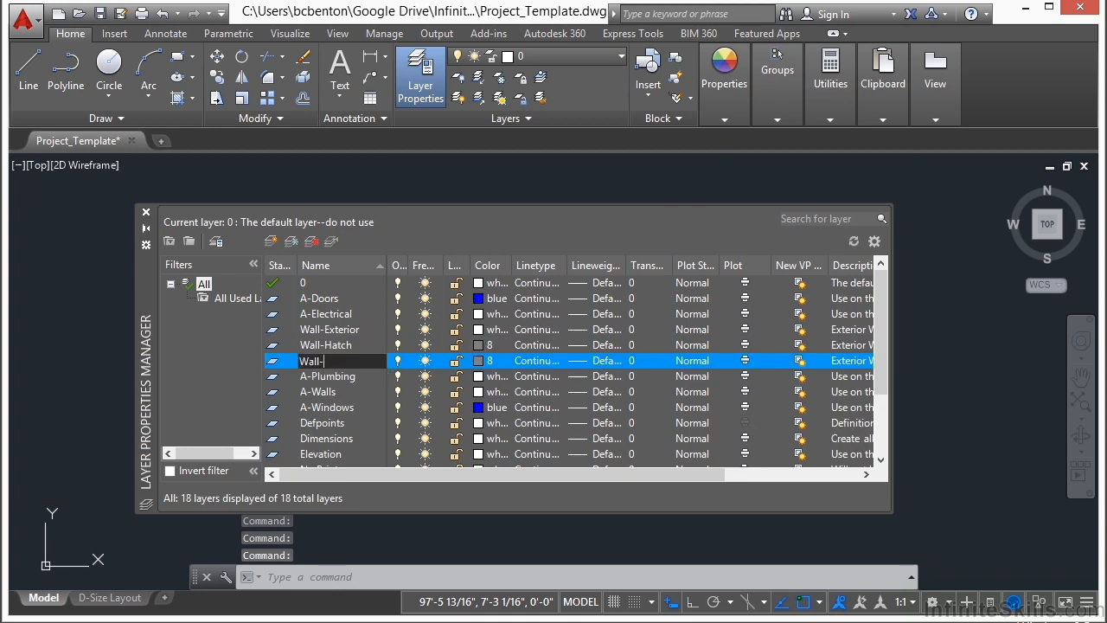
{"action": "type", "text": "Interior"}
{"action": "key", "text": "Return"}
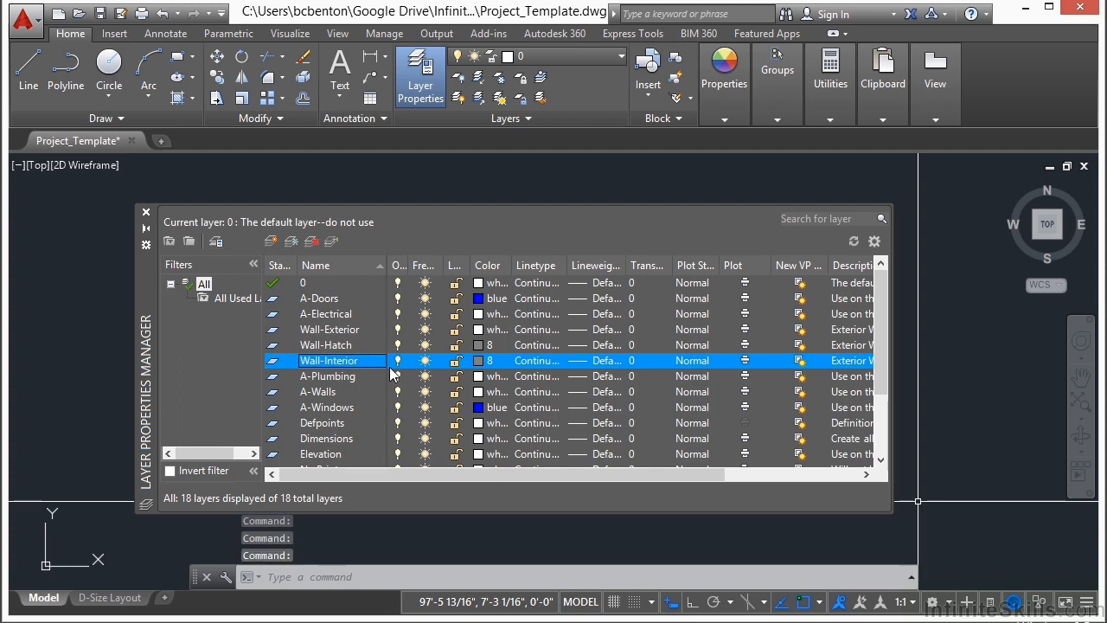
{"action": "left_click", "coordinate": [482, 363]}
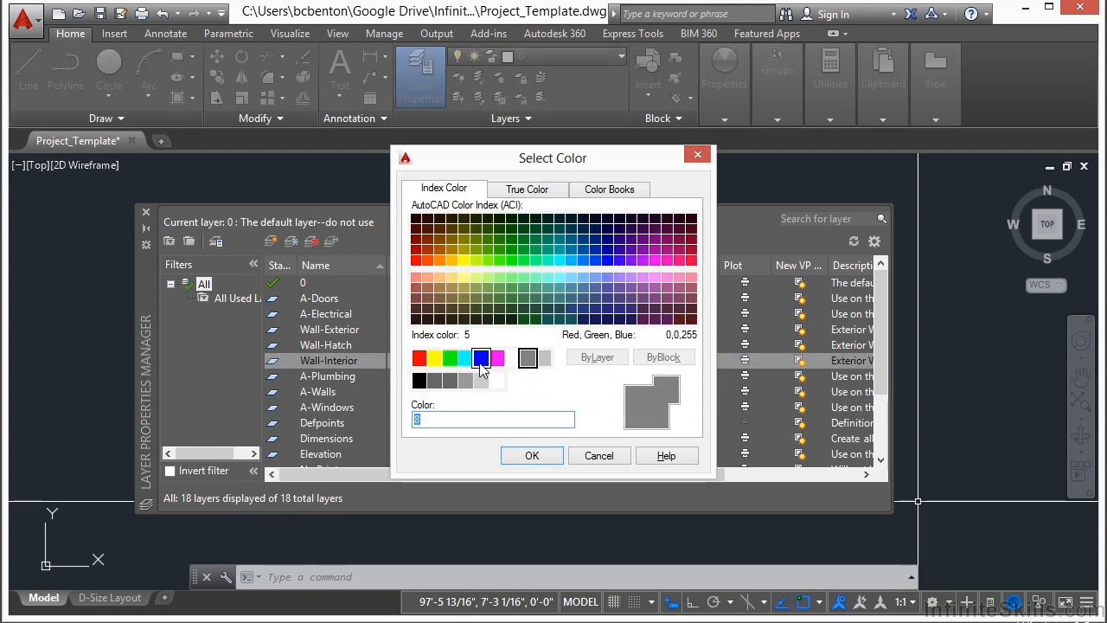
{"action": "left_click", "coordinate": [481, 360]}
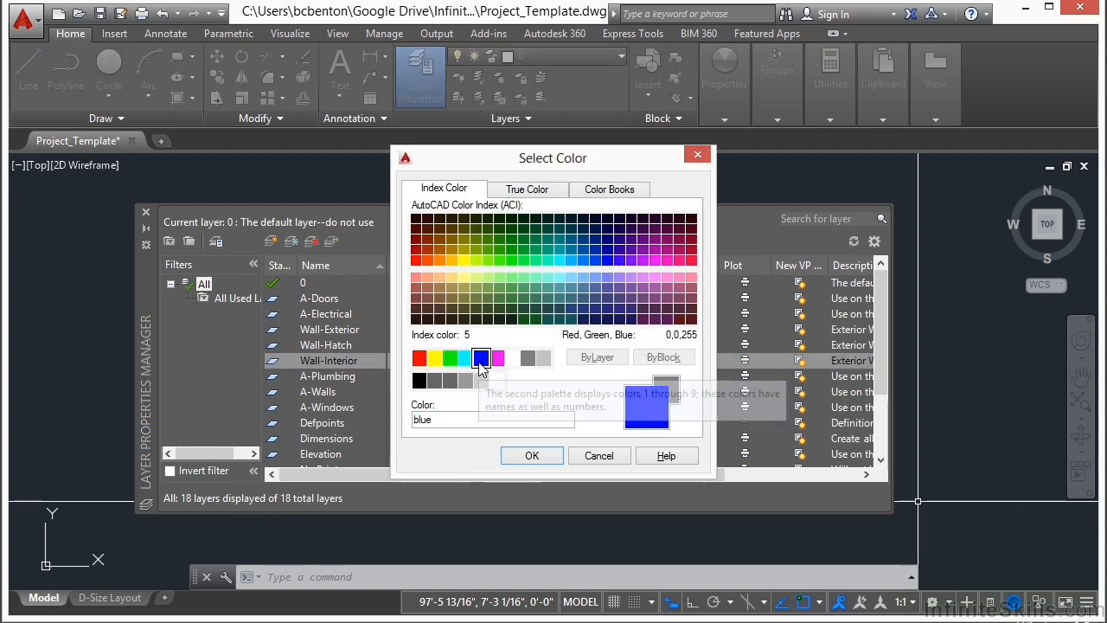
{"action": "left_click", "coordinate": [531, 455]}
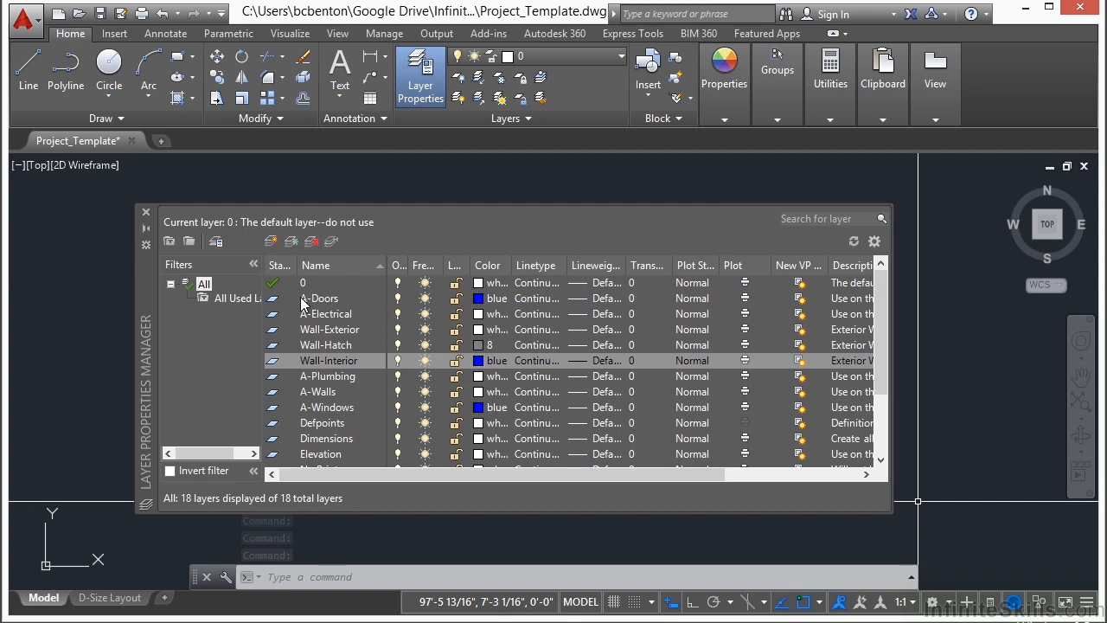
Step: Create a new layer named Door and set its color to yellow
{"action": "left_click", "coordinate": [270, 242]}
{"action": "type", "text": "Door"}
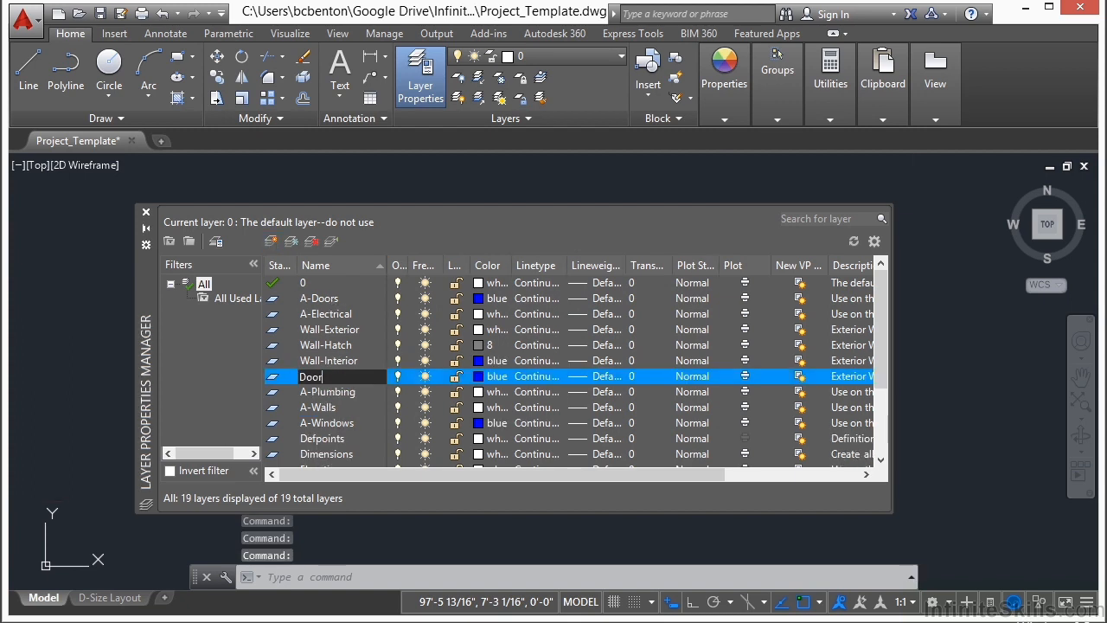
{"action": "key", "text": "Return"}
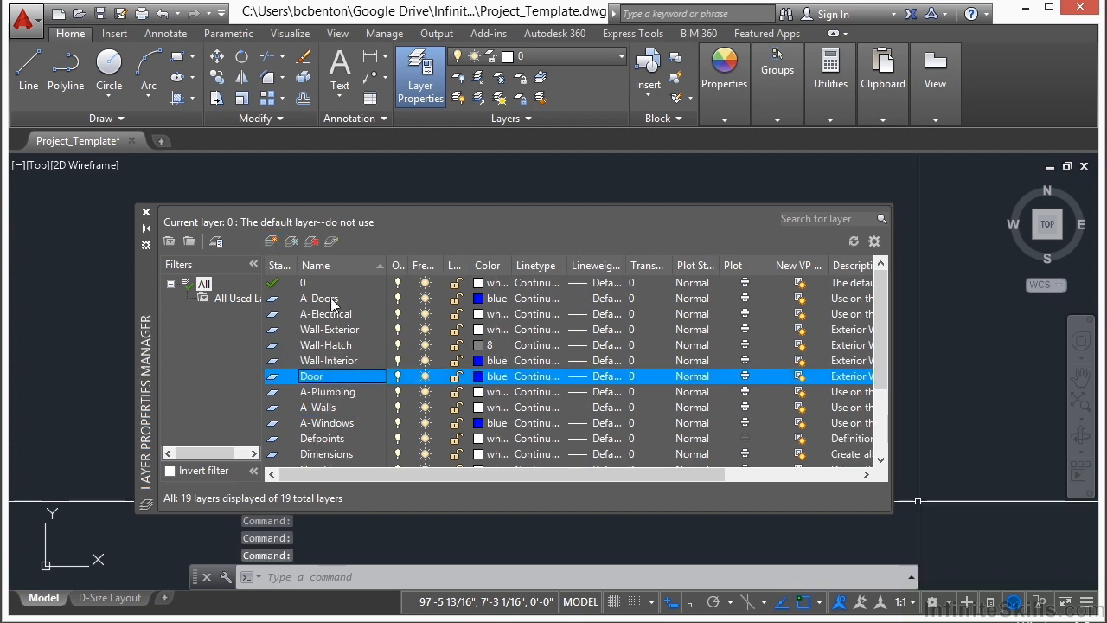
{"action": "left_click", "coordinate": [482, 382]}
{"action": "left_click", "coordinate": [434, 358]}
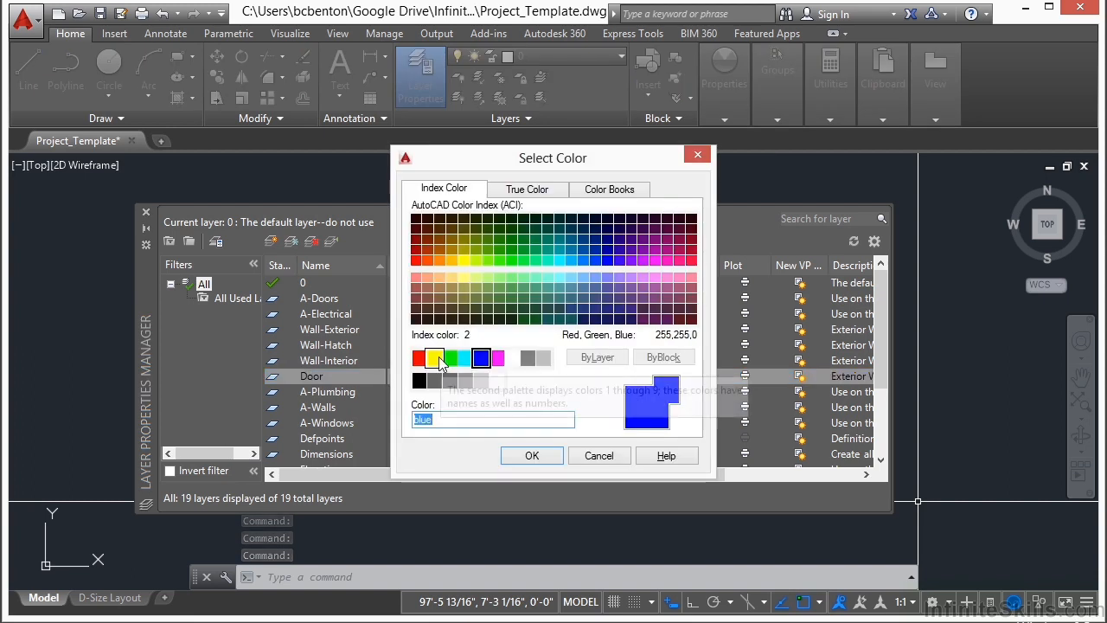
{"action": "left_click", "coordinate": [532, 456]}
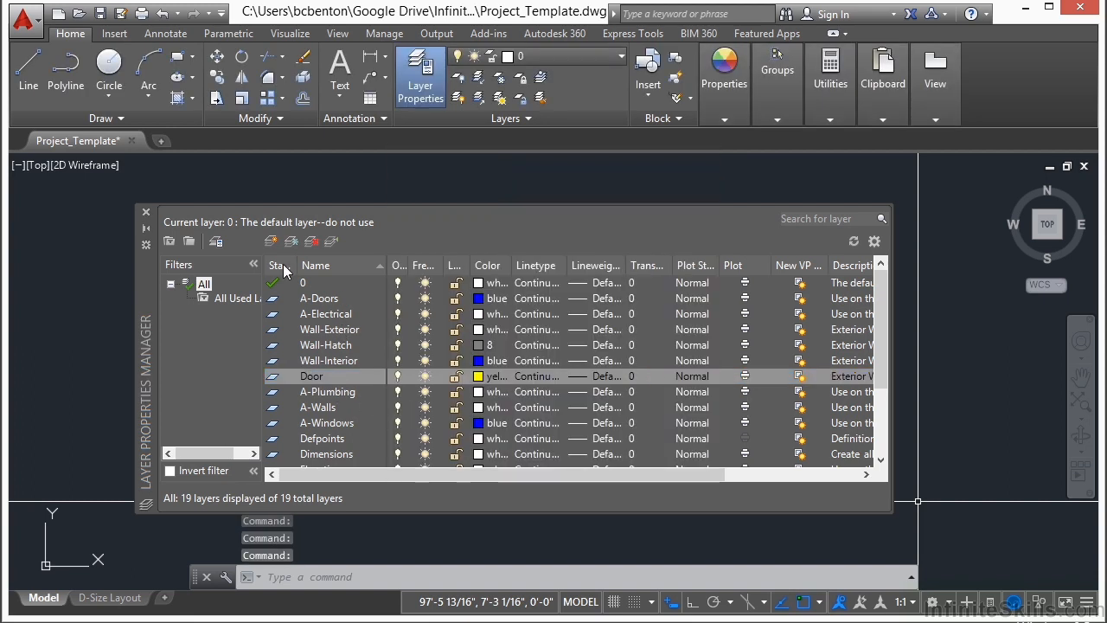
Step: Create a new layer named Window and set its color to index 30
{"action": "left_click", "coordinate": [271, 242]}
{"action": "type", "text": "Win"}
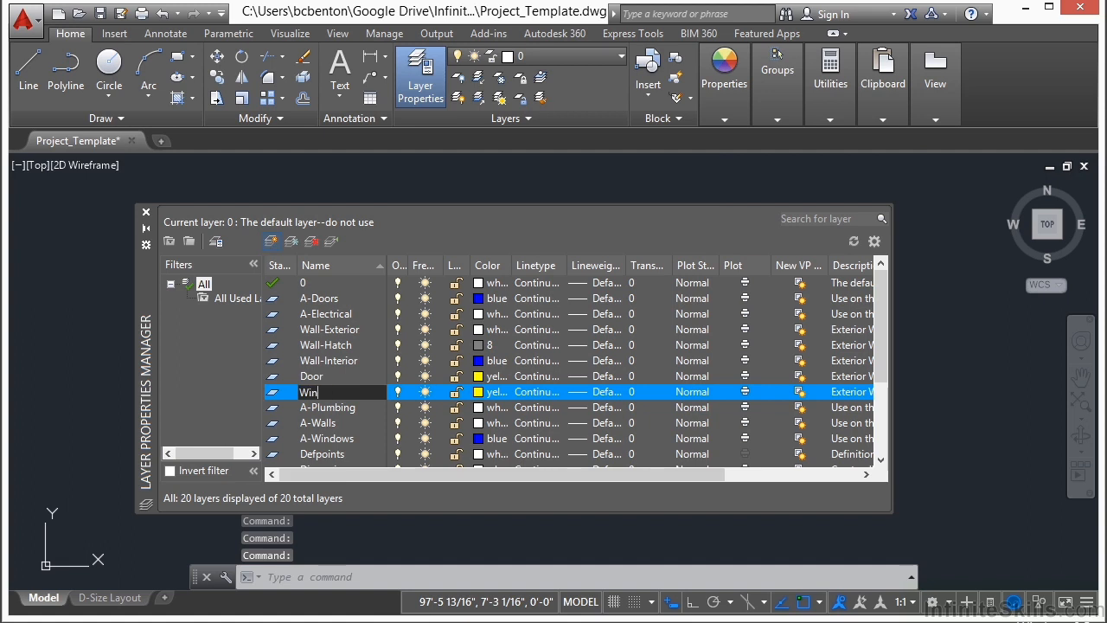
{"action": "type", "text": "dow"}
{"action": "key", "text": "Return"}
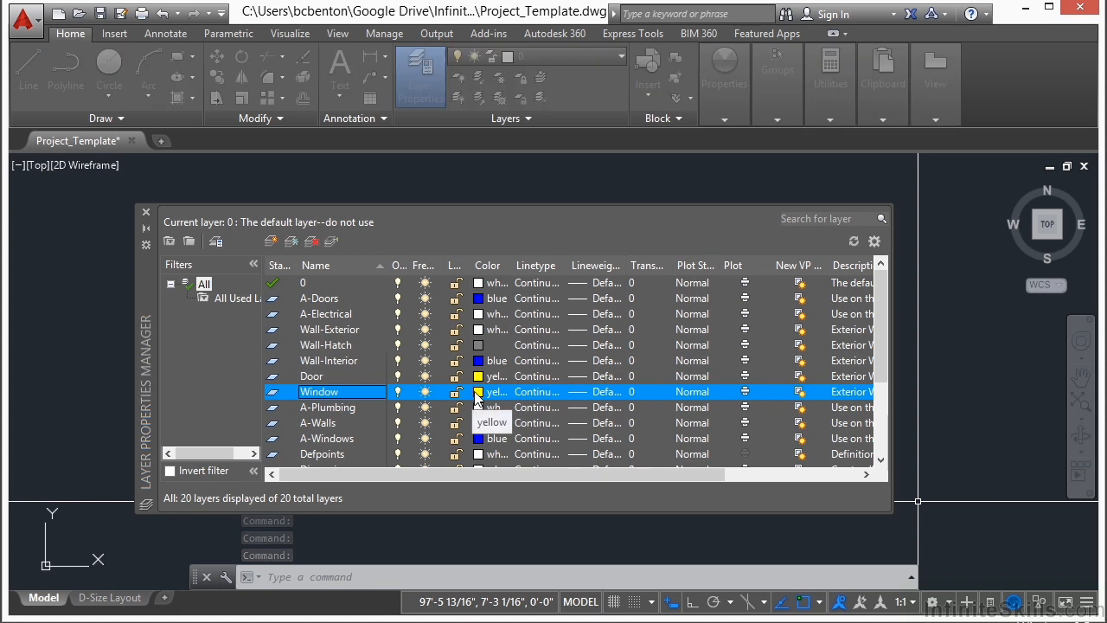
{"action": "left_click", "coordinate": [474, 392]}
{"action": "type", "text": "30"}
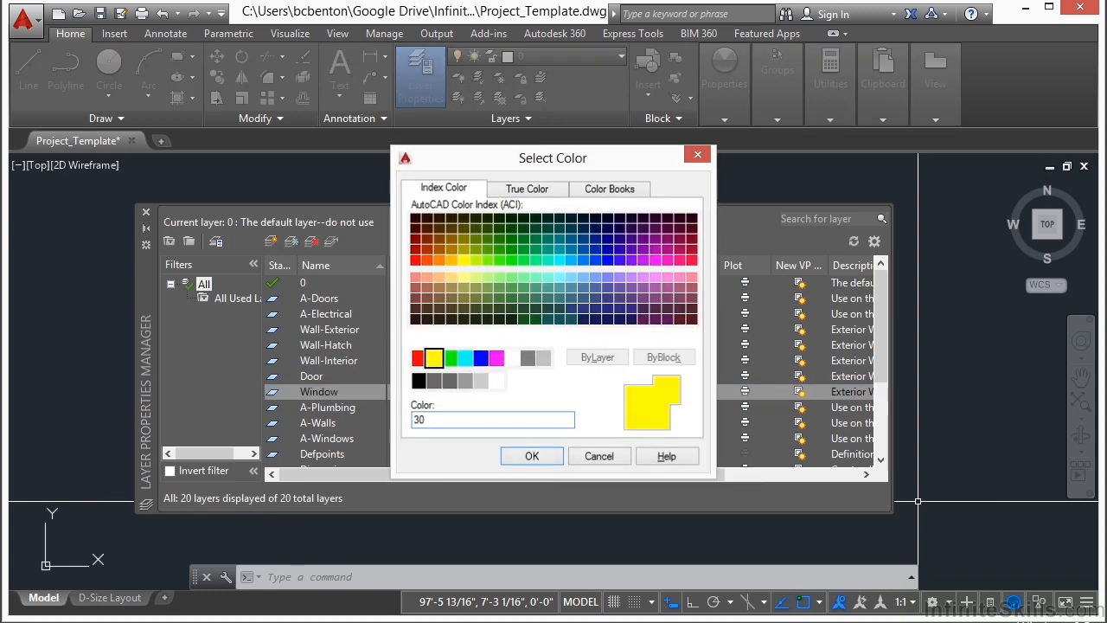
{"action": "key", "text": "Return"}
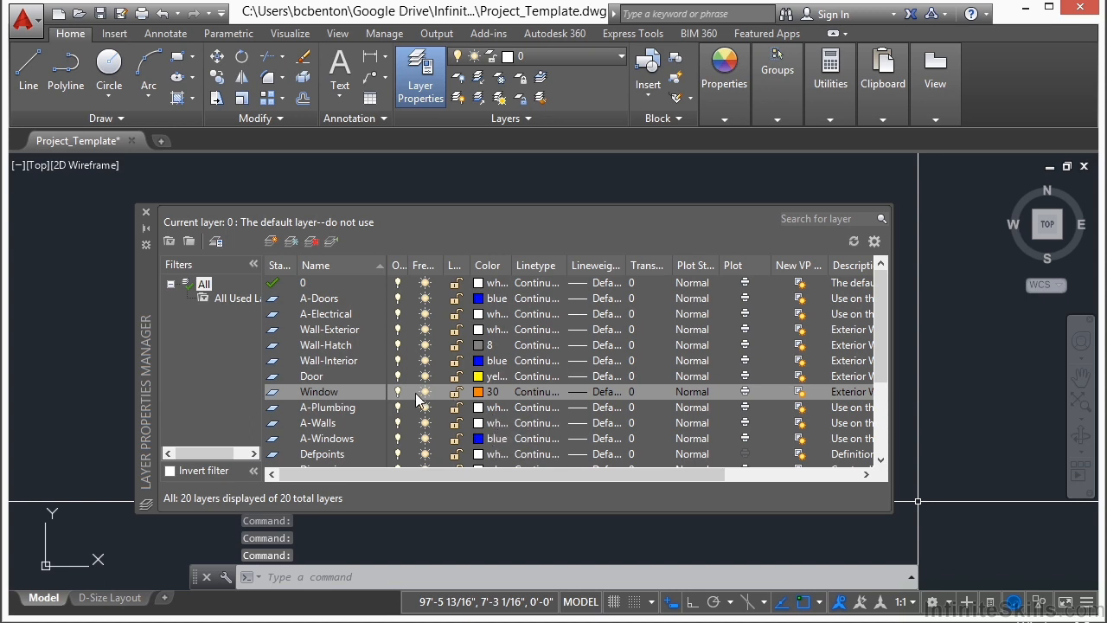
Step: Create a new layer named Chair and set its color to magenta
{"action": "left_click", "coordinate": [271, 242]}
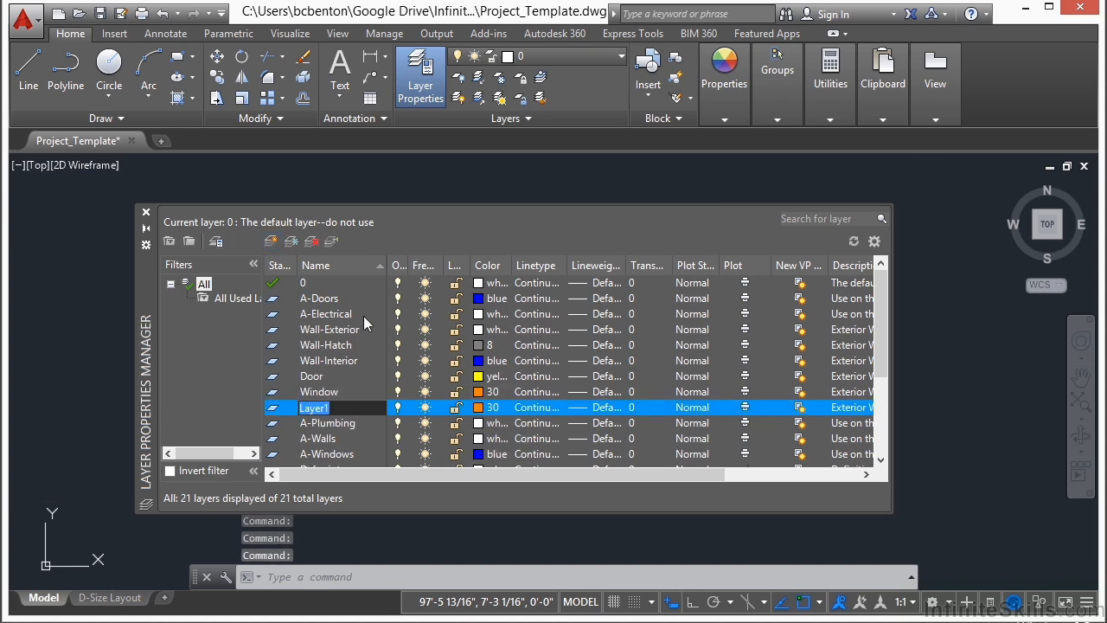
{"action": "type", "text": "Chair"}
{"action": "key", "text": "Return"}
{"action": "left_click", "coordinate": [481, 407]}
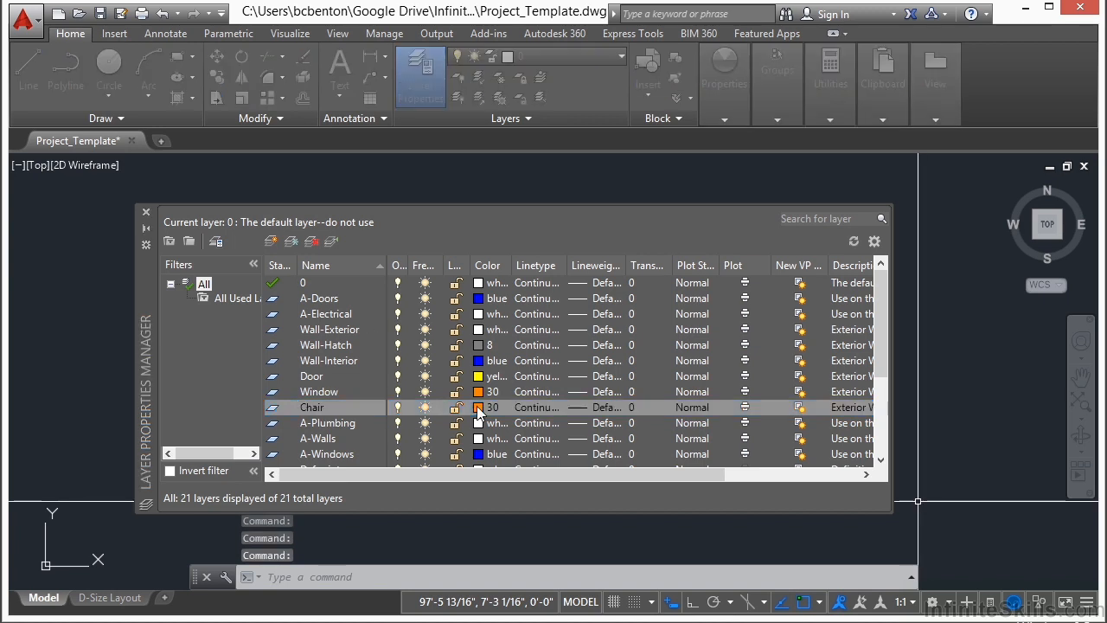
{"action": "left_click", "coordinate": [498, 358]}
{"action": "left_click", "coordinate": [532, 455]}
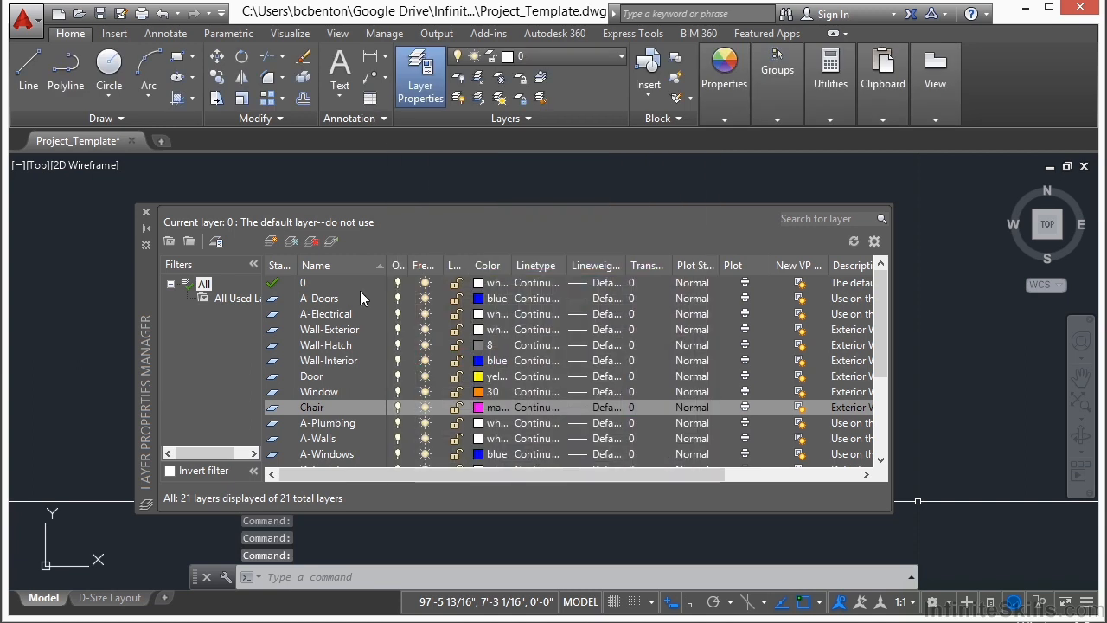
Step: Add a new layer based on Chair and try to name it Text
{"action": "left_click", "coordinate": [291, 241]}
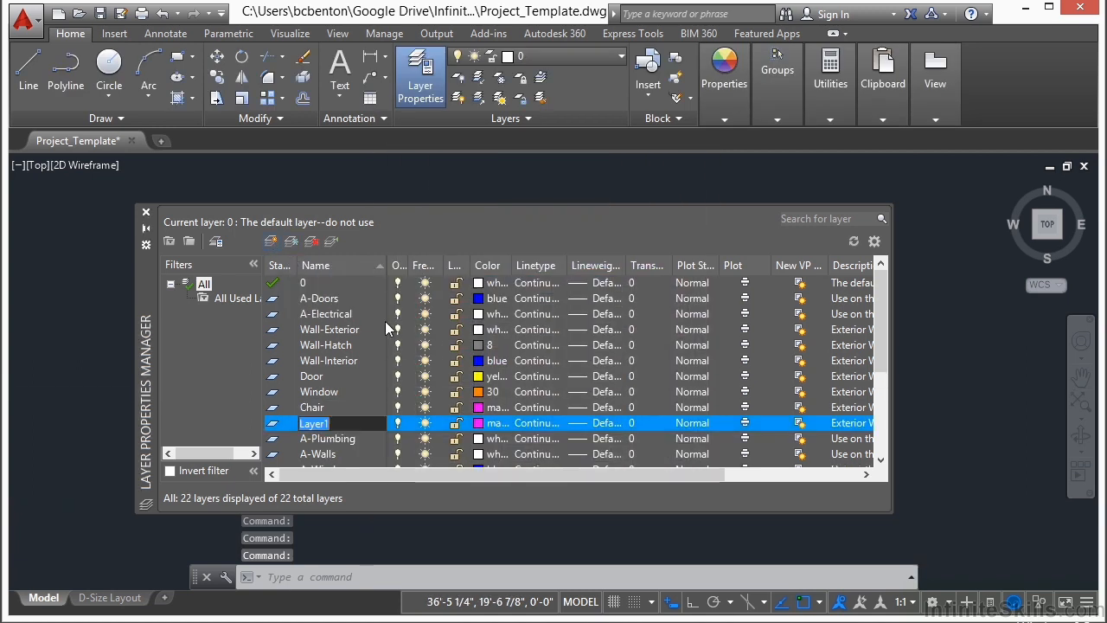
{"action": "type", "text": "Text"}
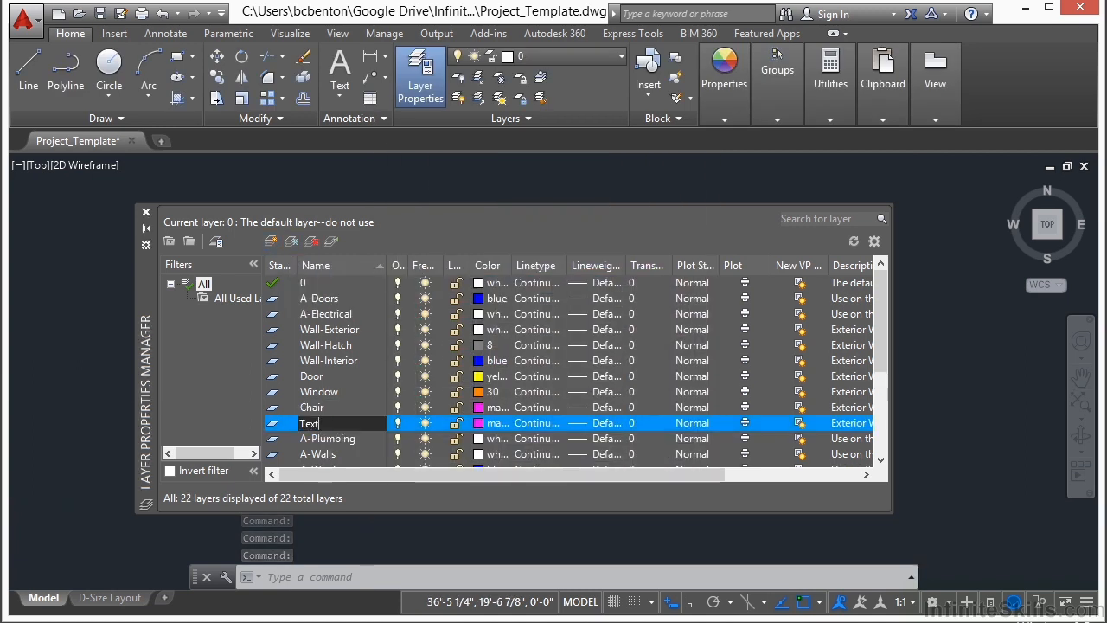
{"action": "key", "text": "Return"}
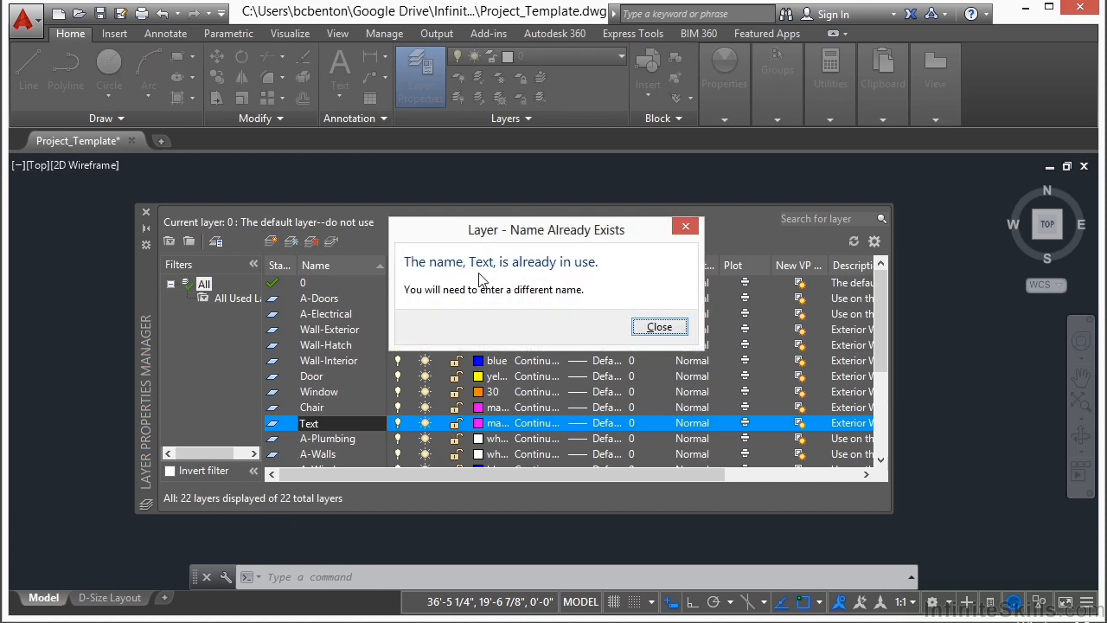
{"action": "left_click", "coordinate": [659, 327]}
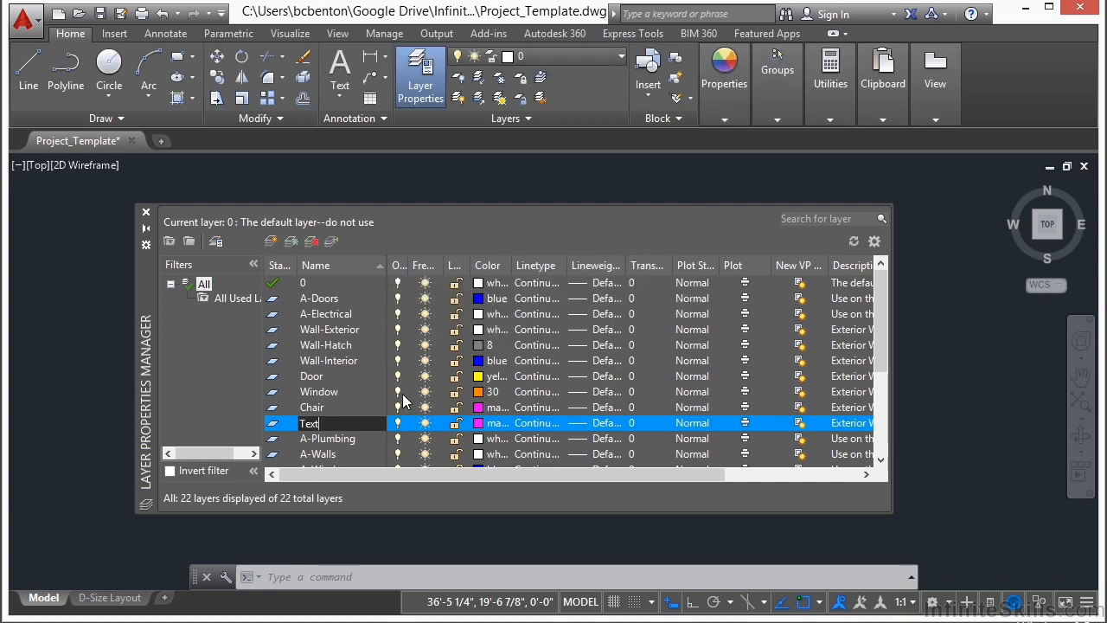
{"action": "key", "text": "Escape"}
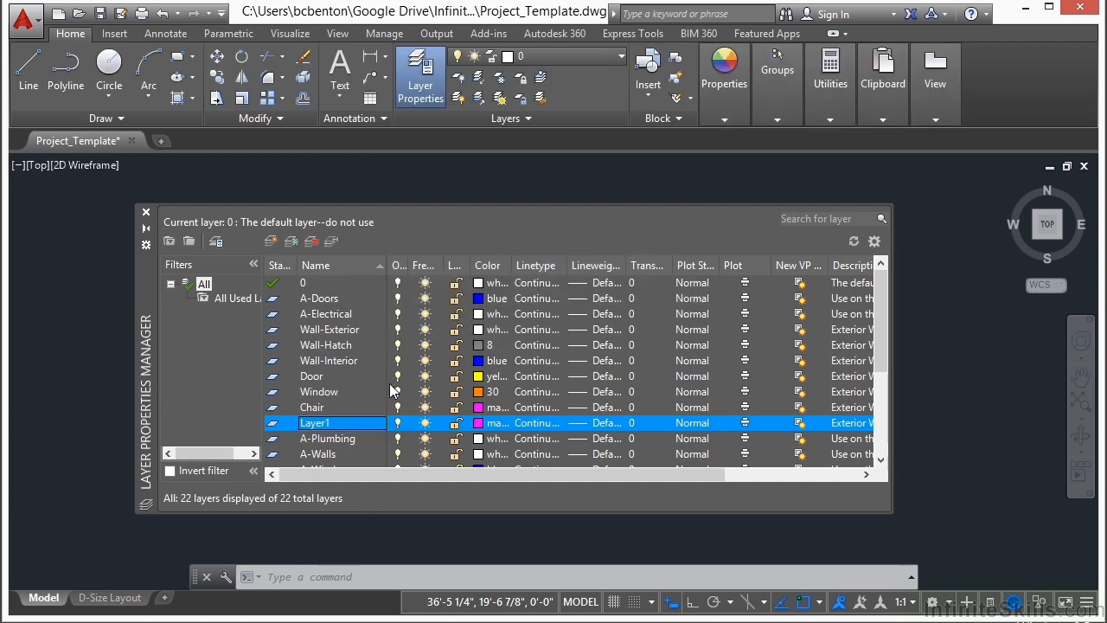
Step: Locate and select the template's existing Text layer in the layer list
{"action": "scroll", "coordinate": [368, 395], "scroll_direction": "down", "scroll_amount": 1}
{"action": "scroll", "coordinate": [316, 410], "scroll_direction": "down", "scroll_amount": 3}
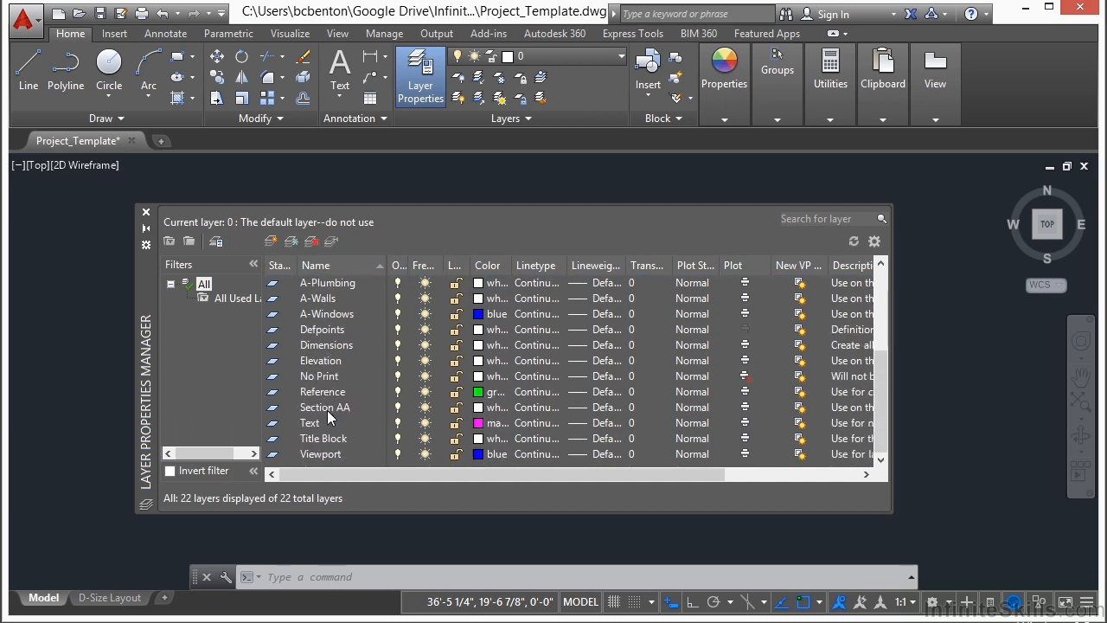
{"action": "left_click", "coordinate": [312, 422]}
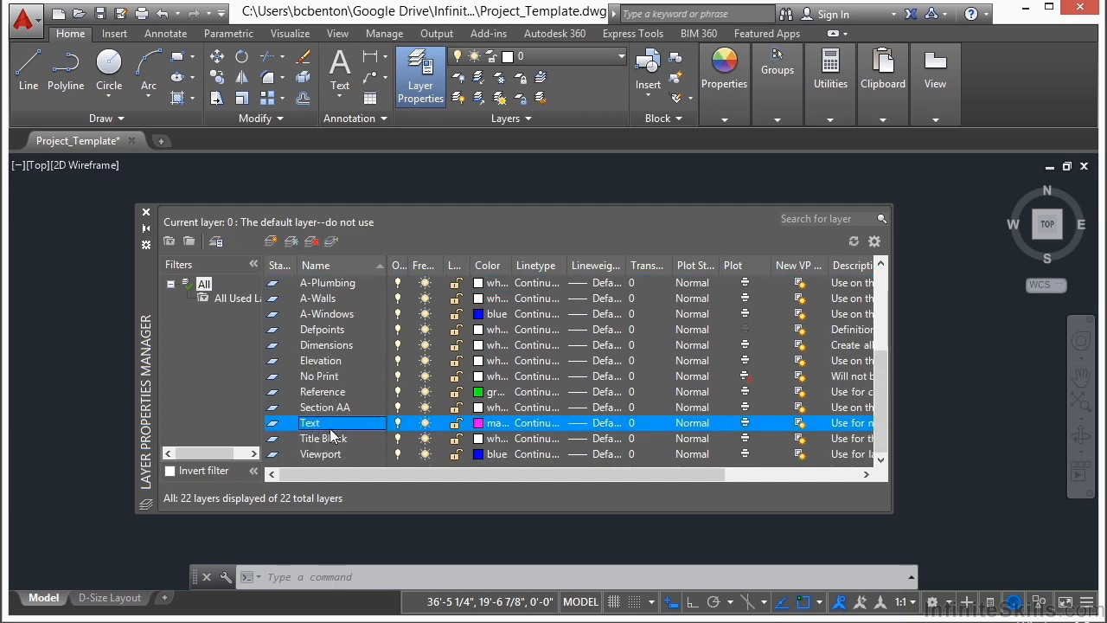
Step: Change the color of the existing Text layer to white
{"action": "left_click", "coordinate": [495, 424]}
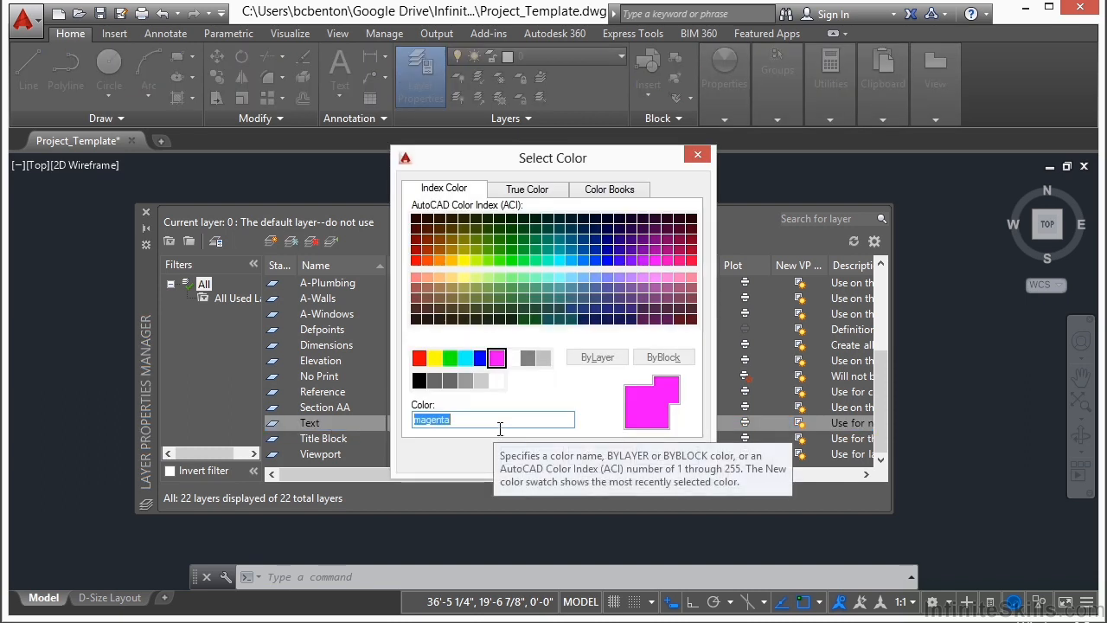
{"action": "left_click", "coordinate": [512, 357]}
{"action": "left_click", "coordinate": [534, 457]}
Step: Create a new layer named Plant and set its color to red
{"action": "left_click", "coordinate": [271, 242]}
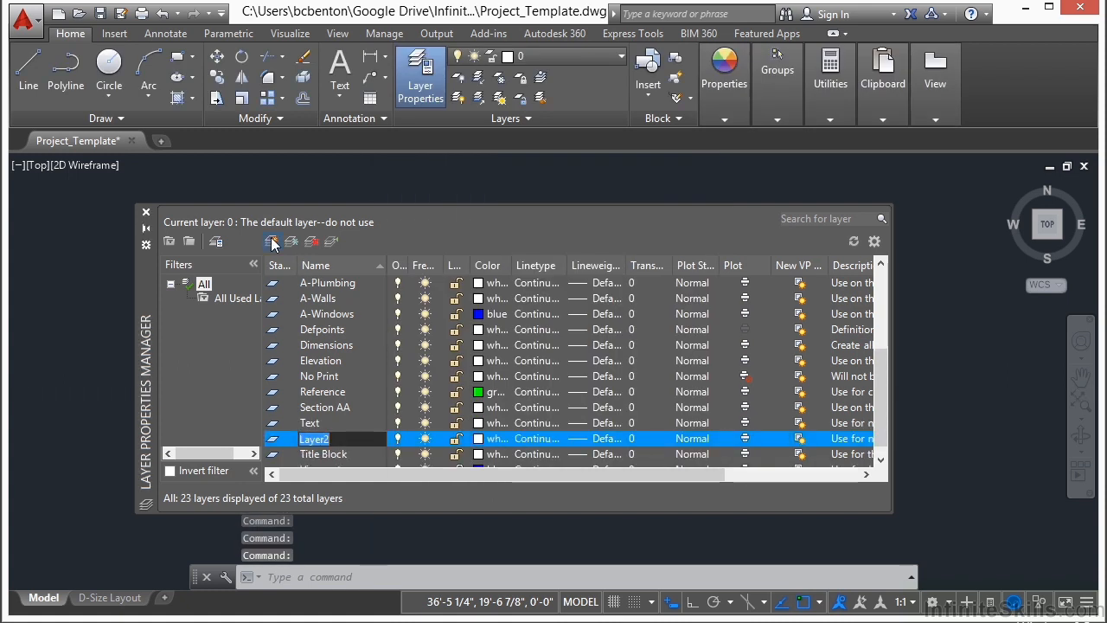
{"action": "type", "text": "Plant"}
{"action": "key", "text": "Return"}
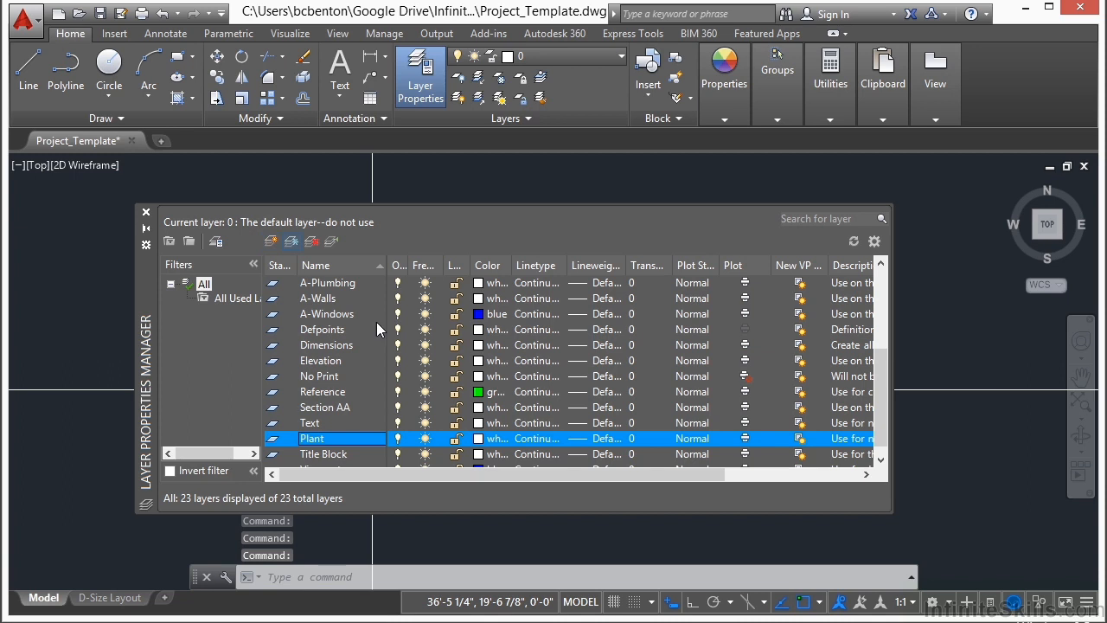
{"action": "left_click", "coordinate": [486, 438]}
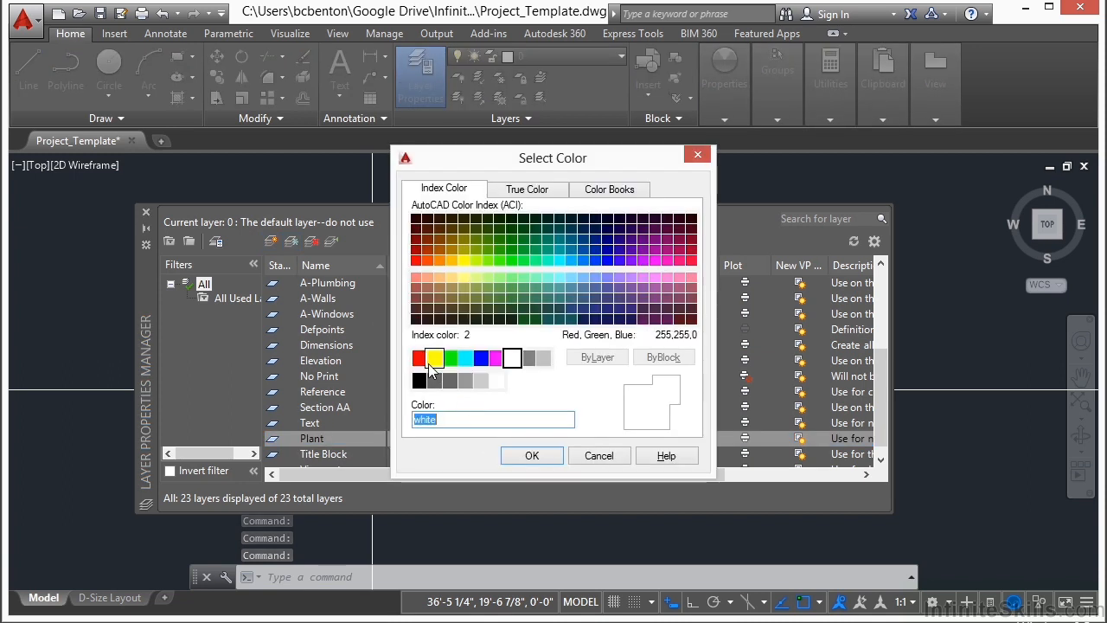
{"action": "left_click", "coordinate": [419, 358]}
{"action": "left_click", "coordinate": [523, 456]}
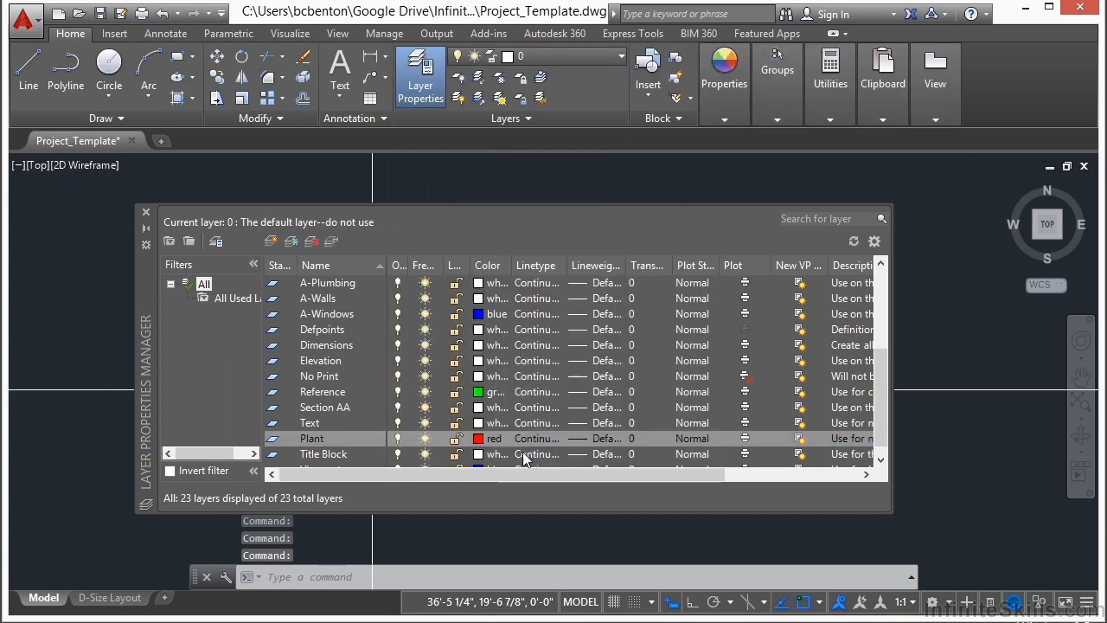
Step: Create a new layer named Footing and set its color to index 8
{"action": "left_click", "coordinate": [271, 242]}
{"action": "type", "text": "Footing"}
{"action": "key", "text": "Return"}
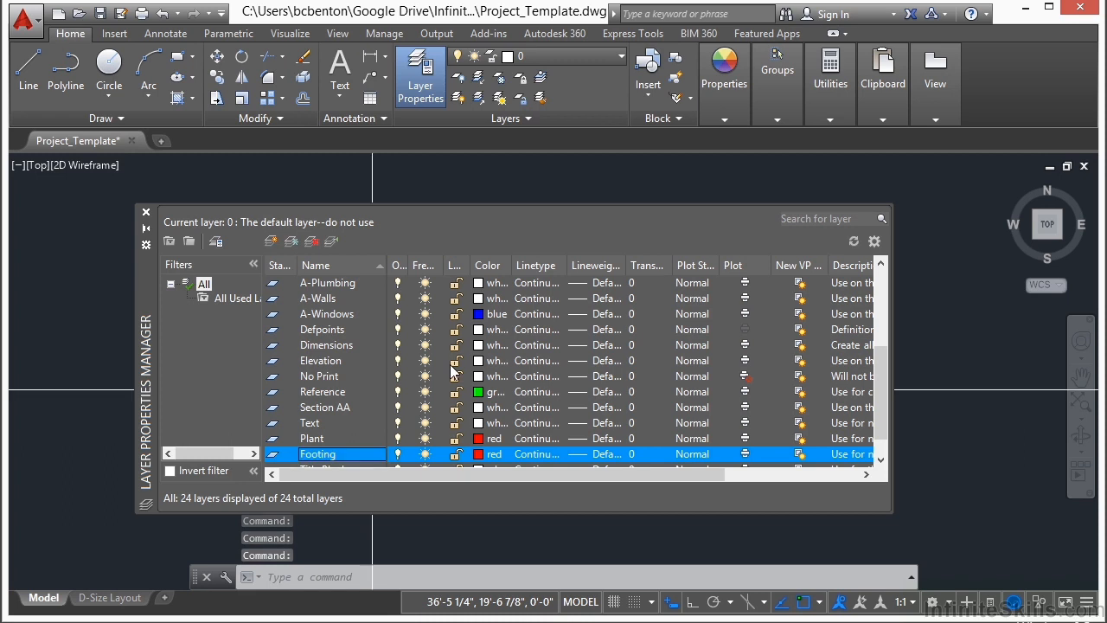
{"action": "left_click", "coordinate": [486, 454]}
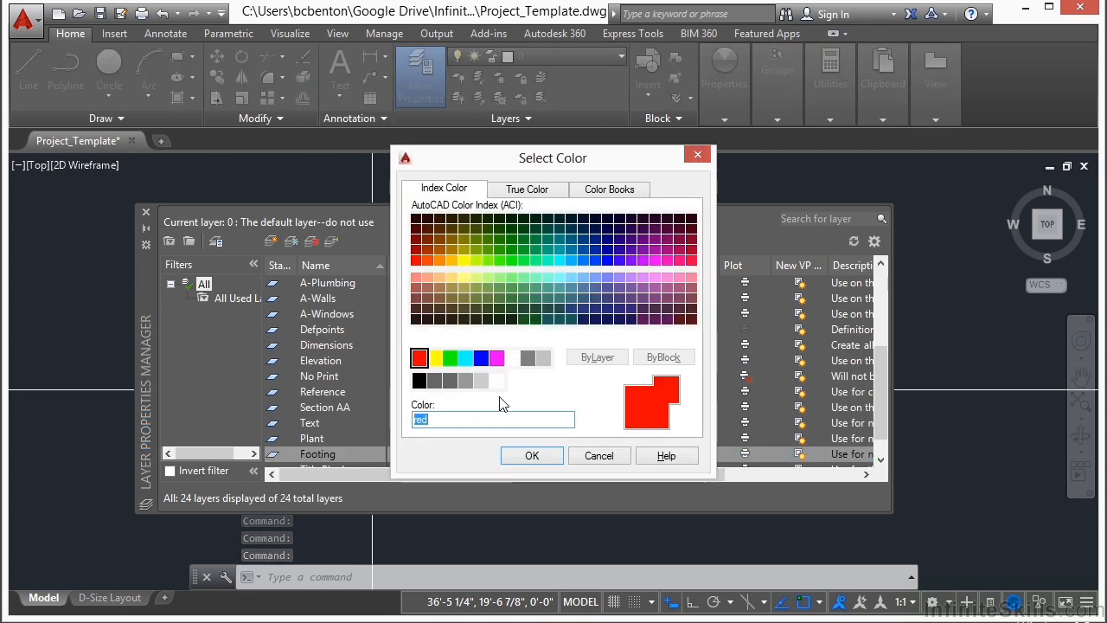
{"action": "left_click", "coordinate": [529, 359]}
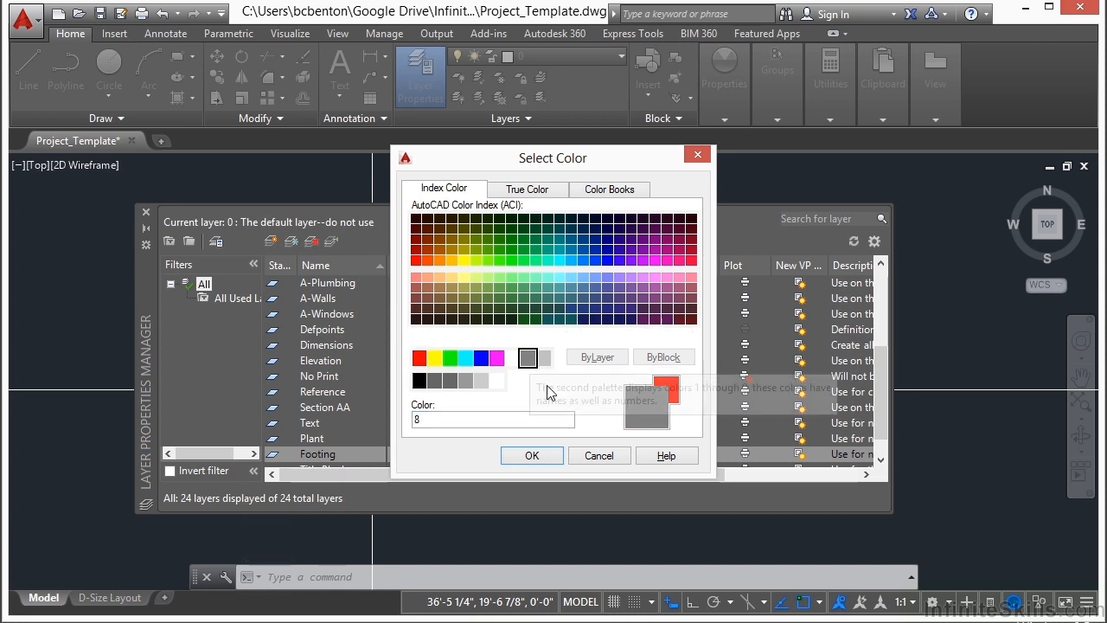
{"action": "left_click", "coordinate": [544, 461]}
Step: Load the HIDDEN linetype from acad.lin while choosing a linetype for the Footing layer
{"action": "left_click", "coordinate": [543, 454]}
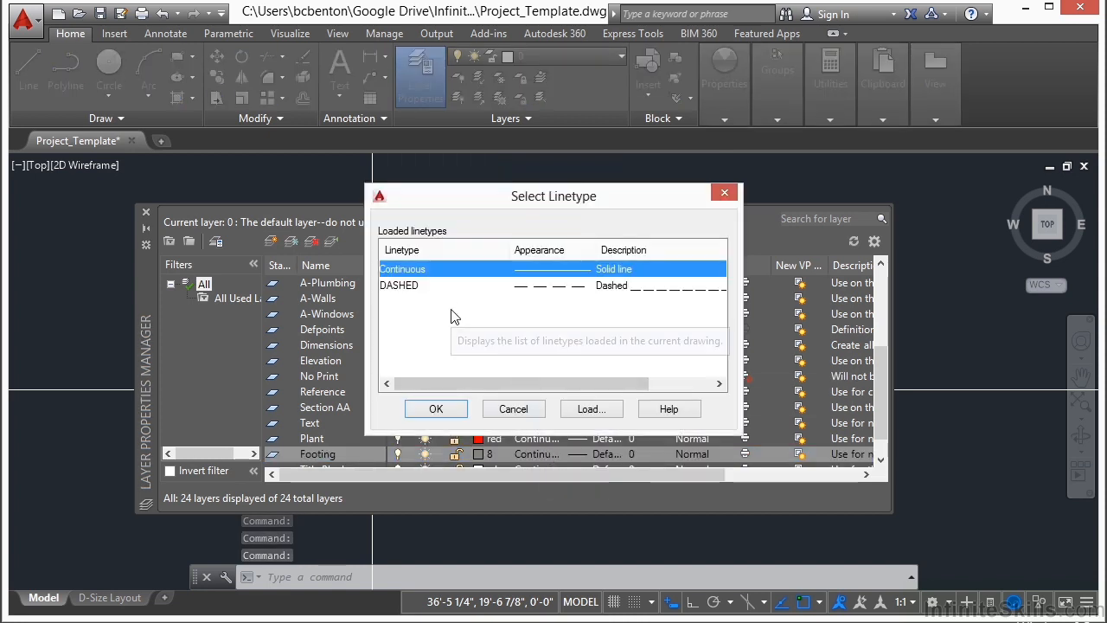
{"action": "left_click", "coordinate": [418, 286]}
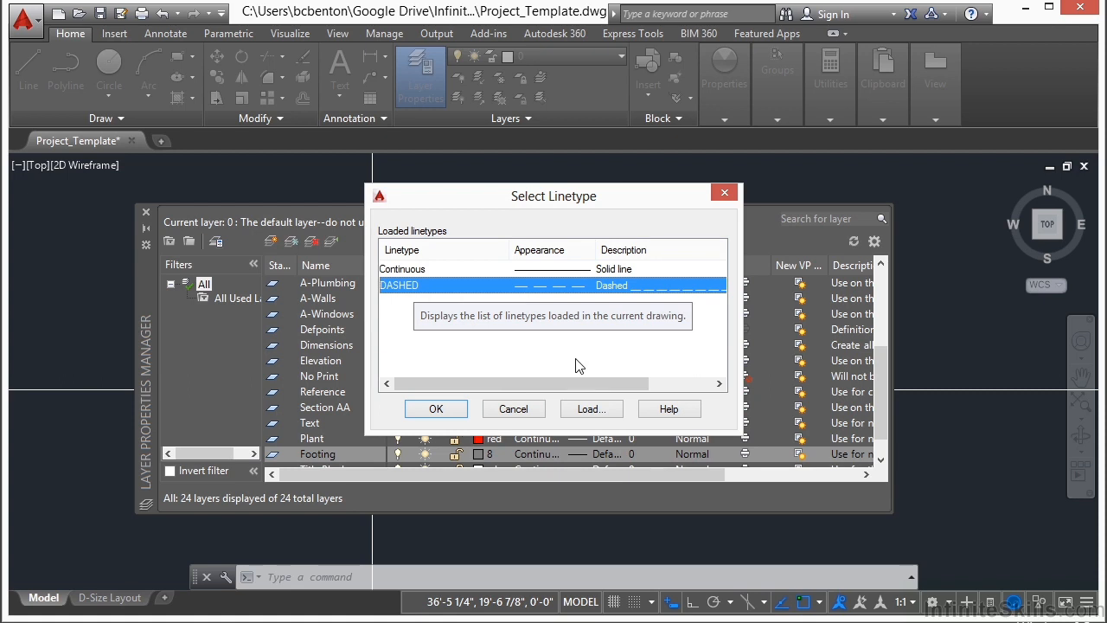
{"action": "left_click", "coordinate": [588, 409]}
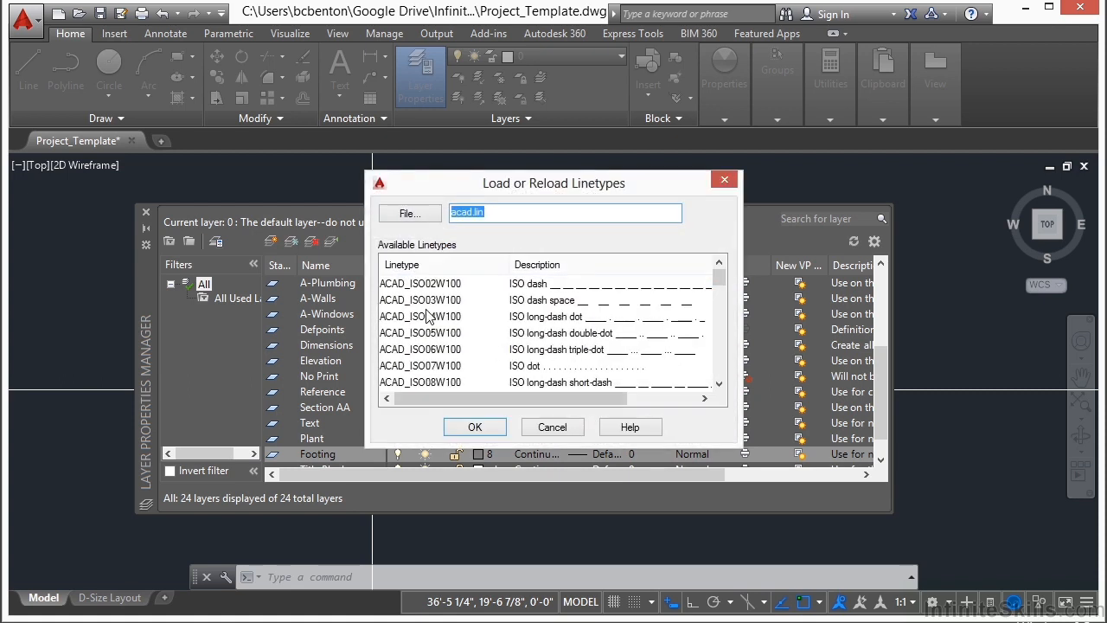
{"action": "left_click", "coordinate": [445, 320]}
{"action": "scroll", "coordinate": [447, 327], "scroll_direction": "down", "scroll_amount": 3}
{"action": "scroll", "coordinate": [447, 327], "scroll_direction": "down", "scroll_amount": 2}
{"action": "scroll", "coordinate": [424, 343], "scroll_direction": "down", "scroll_amount": 2}
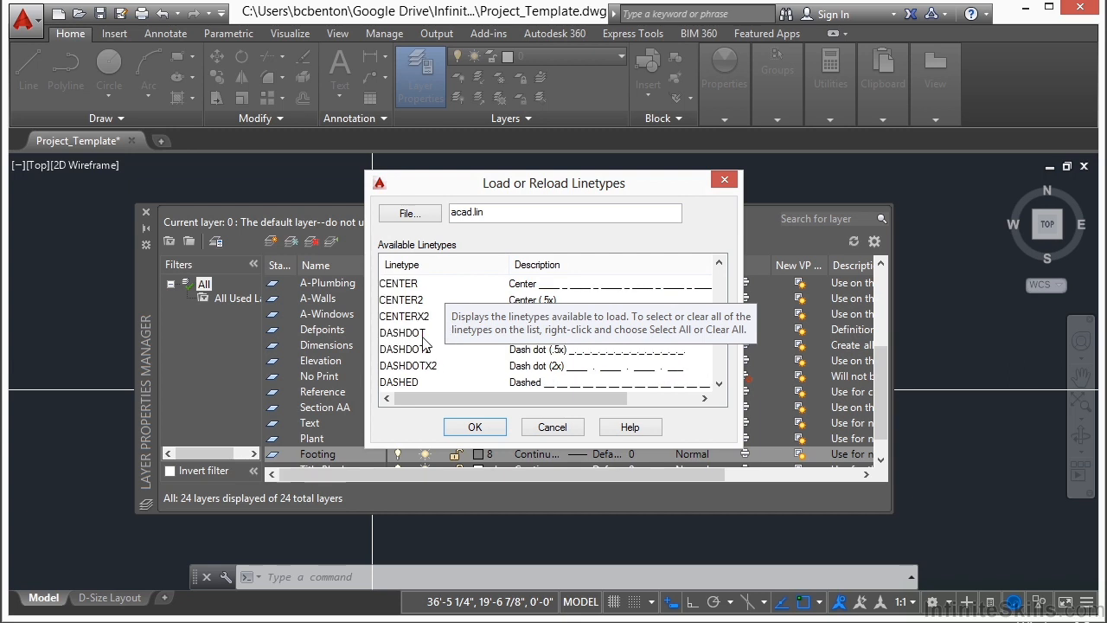
{"action": "scroll", "coordinate": [423, 343], "scroll_direction": "down", "scroll_amount": 4}
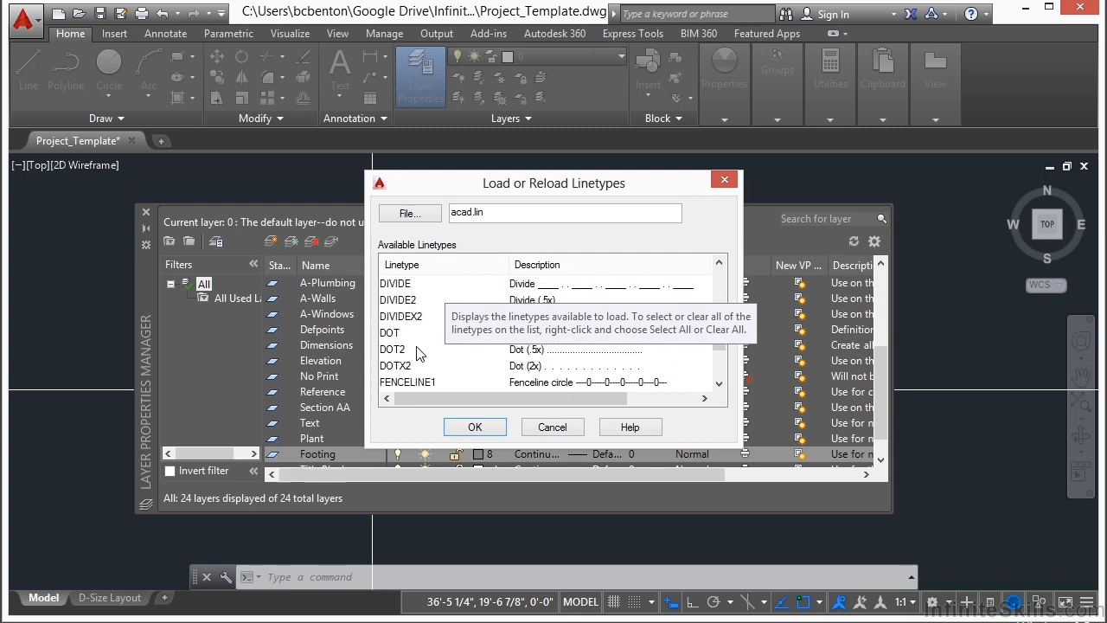
{"action": "left_click", "coordinate": [402, 332]}
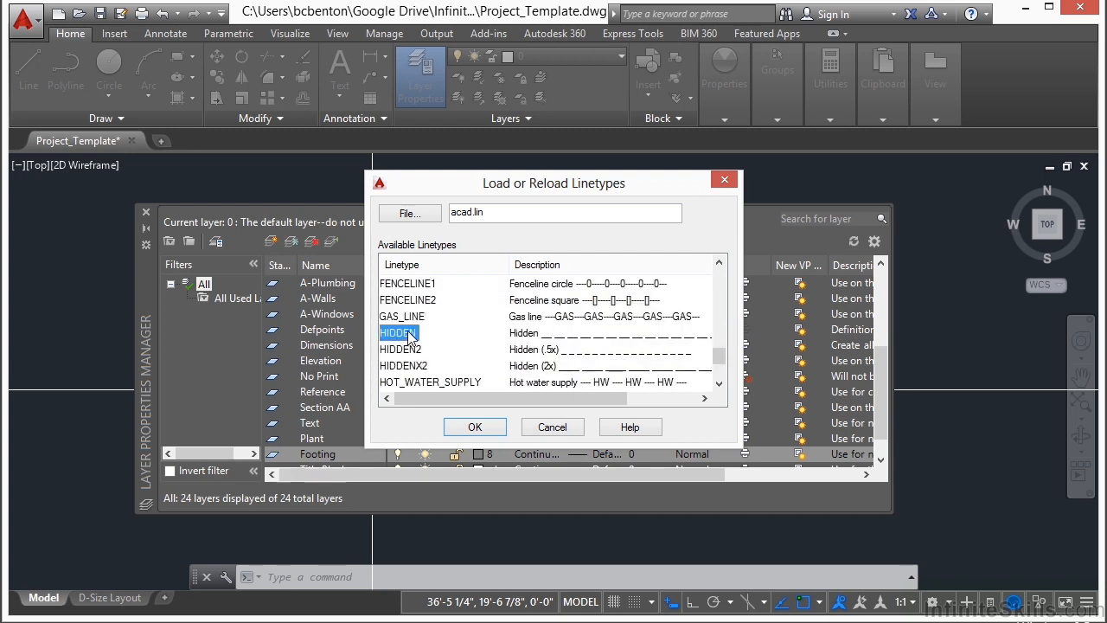
{"action": "left_click", "coordinate": [486, 430]}
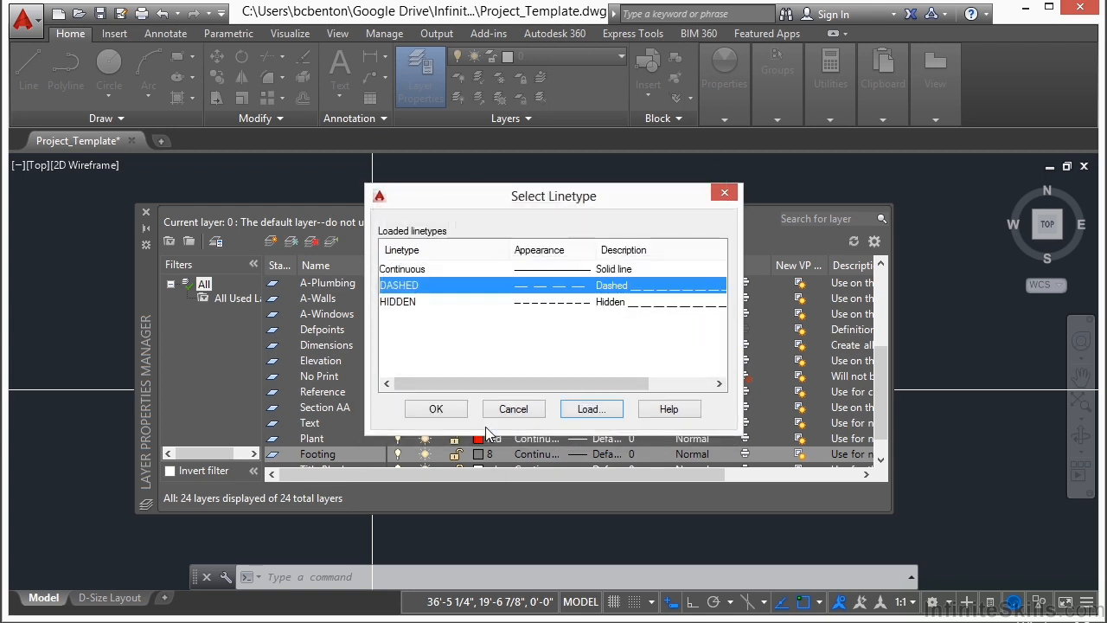
Step: Assign the HIDDEN linetype to the Footing layer and save the template drawing
{"action": "left_click", "coordinate": [402, 303]}
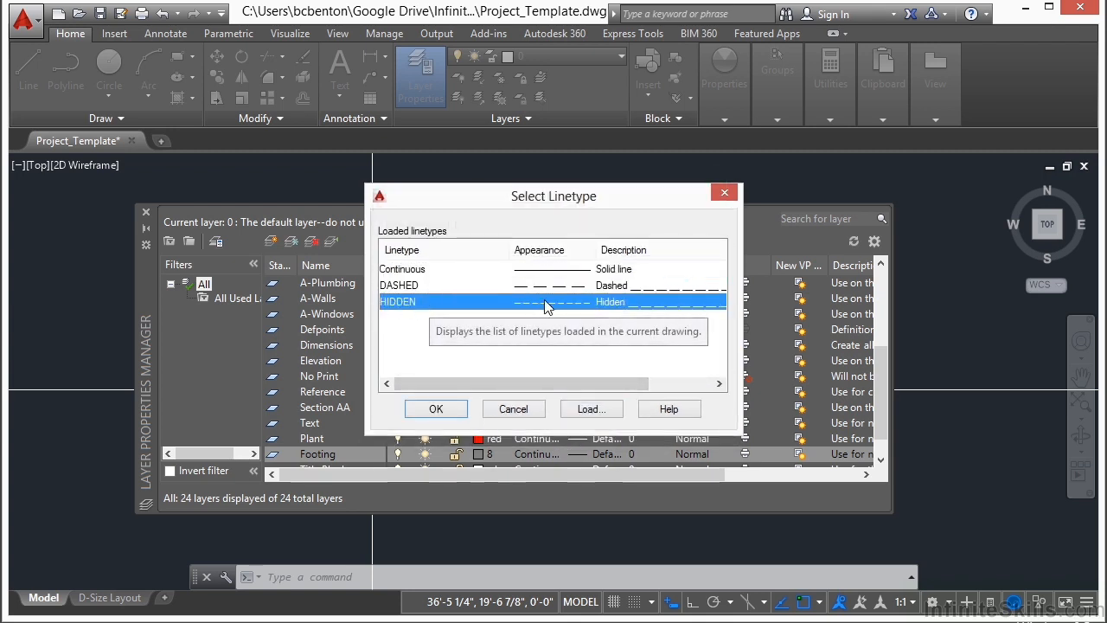
{"action": "left_click", "coordinate": [439, 409]}
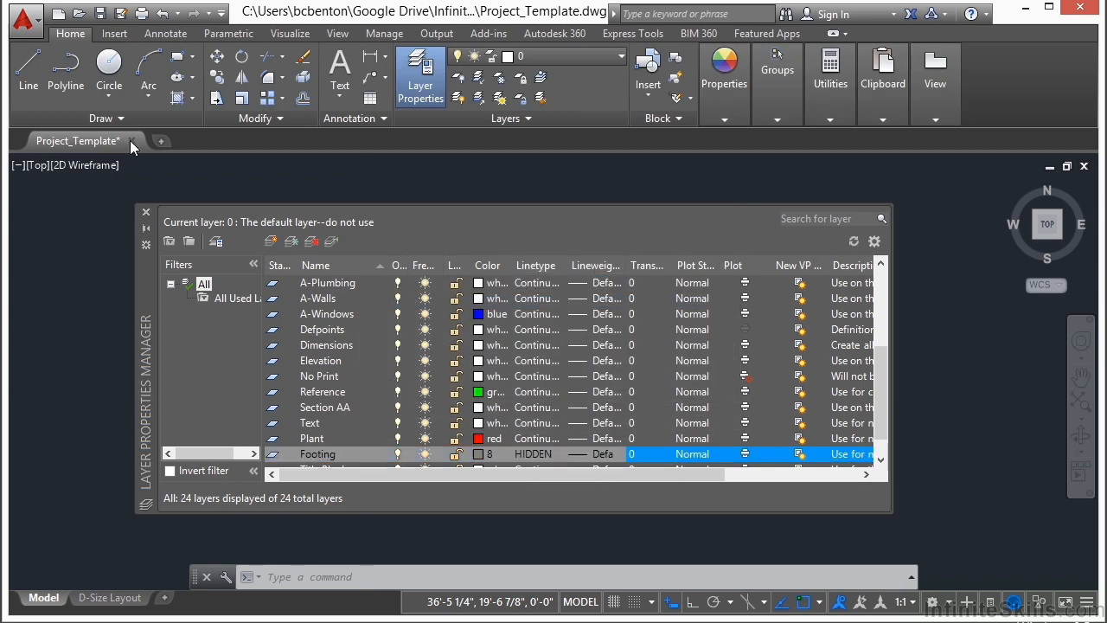
{"action": "left_click", "coordinate": [106, 23]}
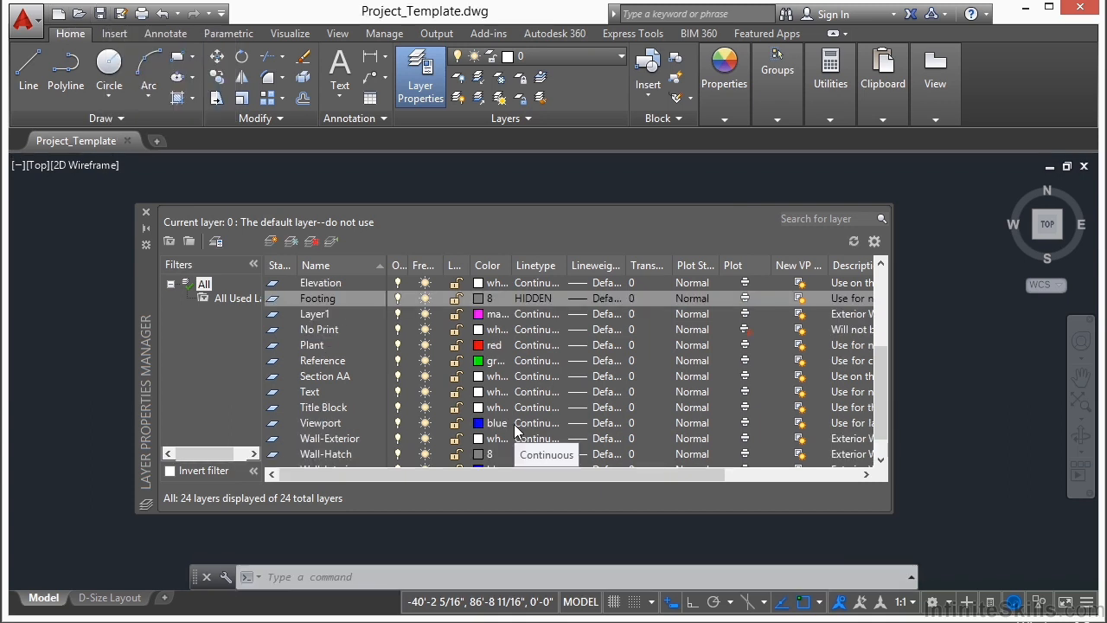